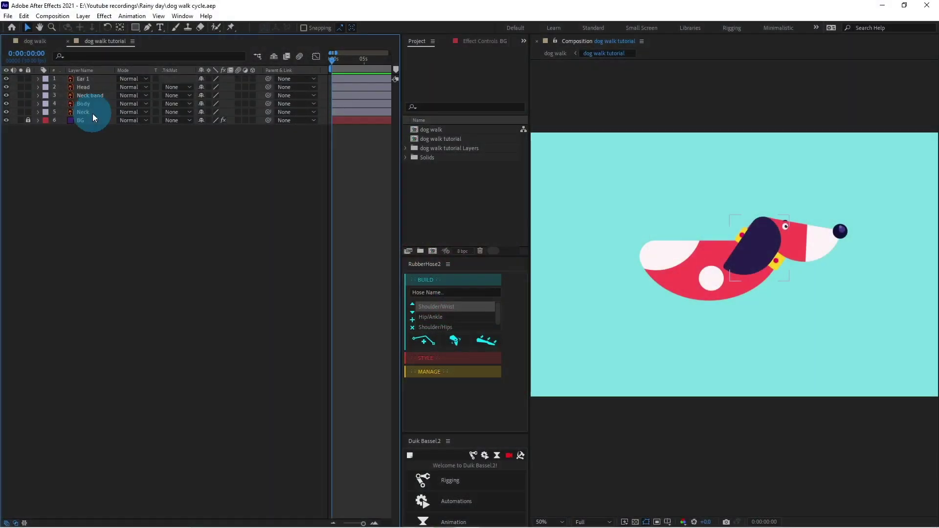
Isolate the Neck layer to adjust its anchor point, restore the other layers, and parent Neck to Body
left_click(91, 113)
left_click(23, 113)
scroll(724, 266, "up", 1)
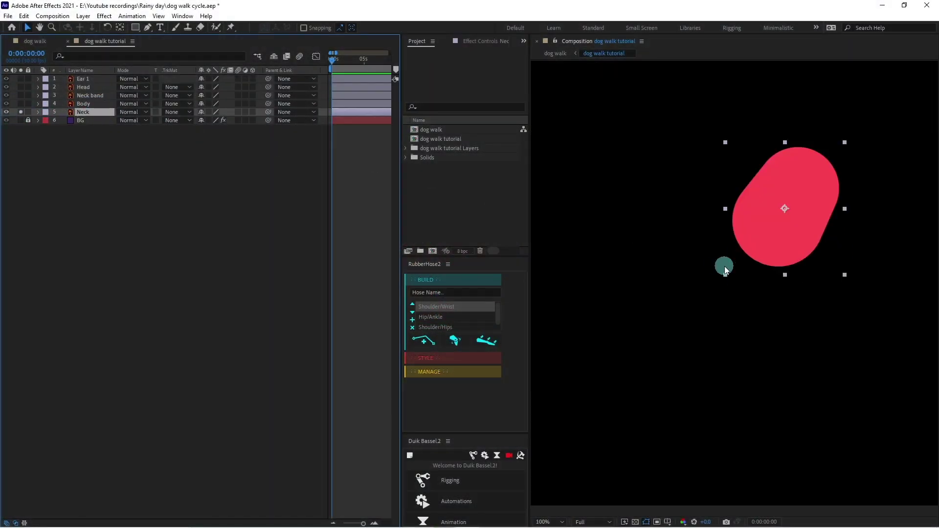
key("space")
left_click_drag(751, 250, 732, 265)
key("y")
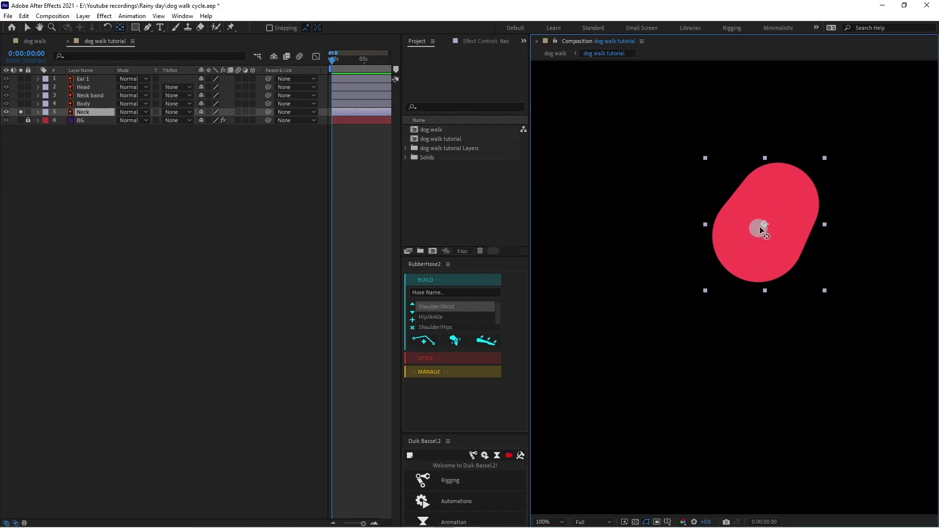
left_click(21, 112)
left_click_drag(243, 119, 90, 102)
Move the Head layer's anchor point to the upper back of the head and the Body layer's to the belly's lower edge
left_click(93, 87)
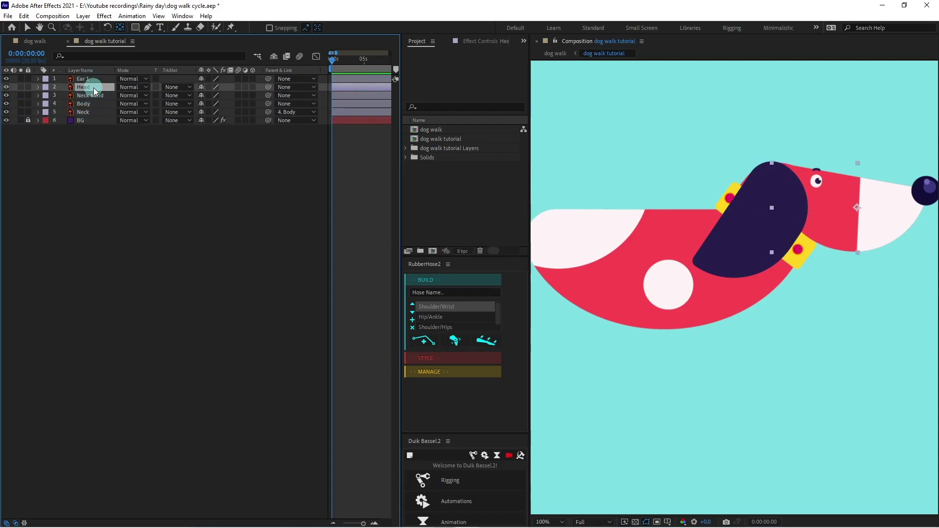
left_click(893, 230)
left_click_drag(856, 204, 777, 165)
left_click(72, 104)
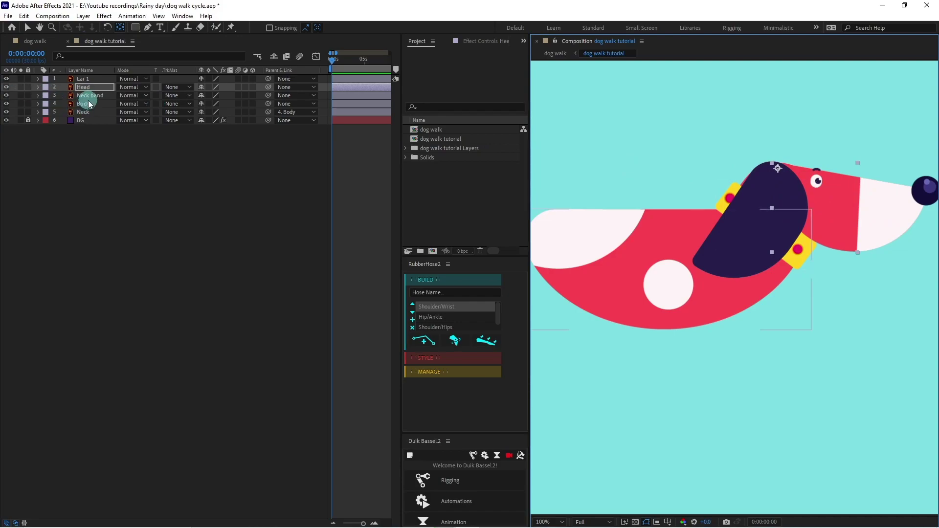
left_click(635, 251)
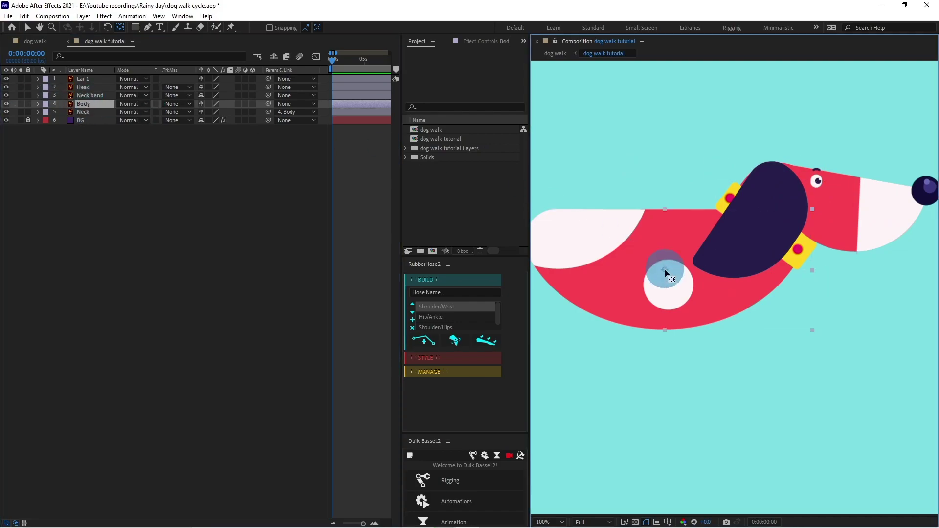
left_click_drag(665, 269, 669, 327)
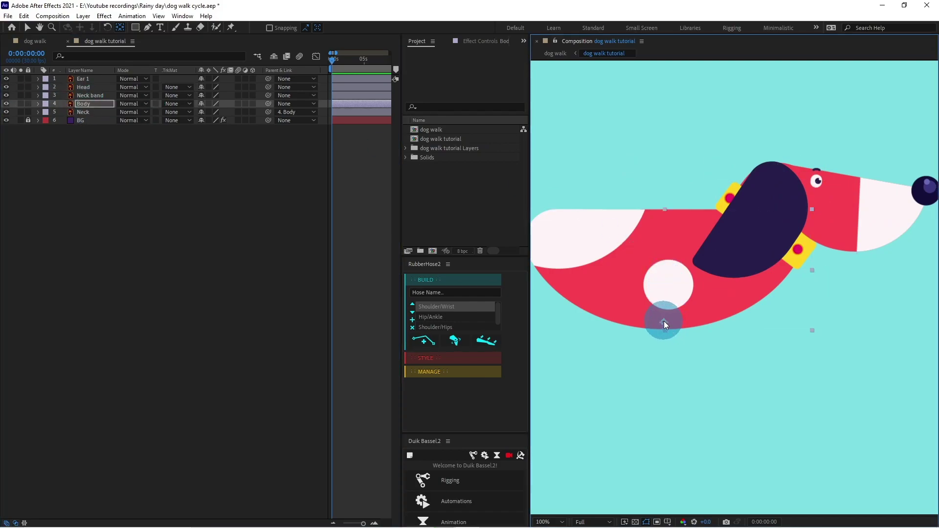
Parent the Head and Neck band layers to the Neck layer
left_click(84, 87)
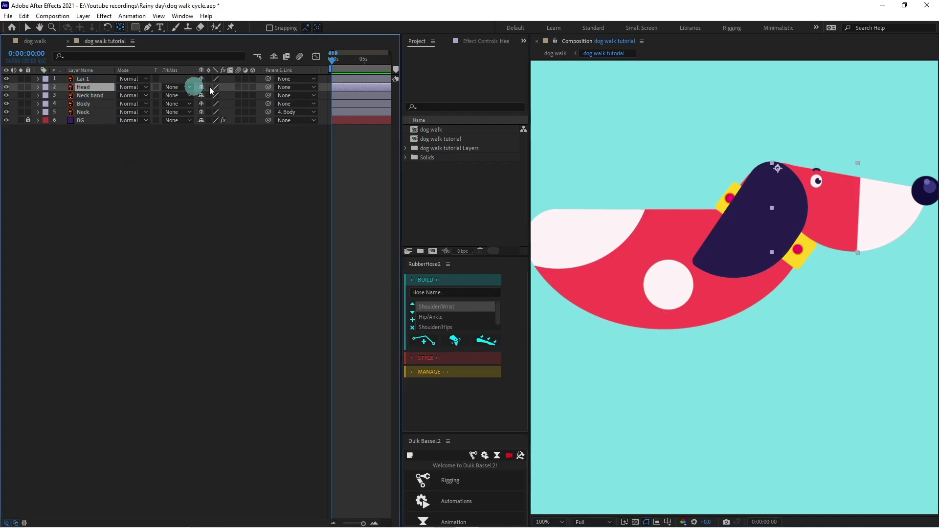
left_click_drag(268, 87, 86, 112)
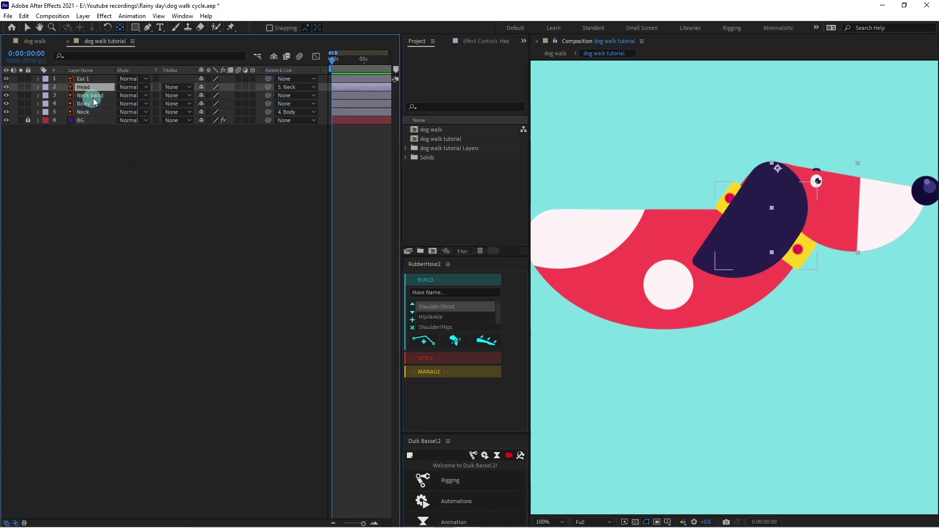
left_click(91, 96)
left_click_drag(269, 95, 98, 112)
Isolate the Ear 1 layer and place four Puppet Position pins along the ear from its top to its lower tip
left_click(58, 79)
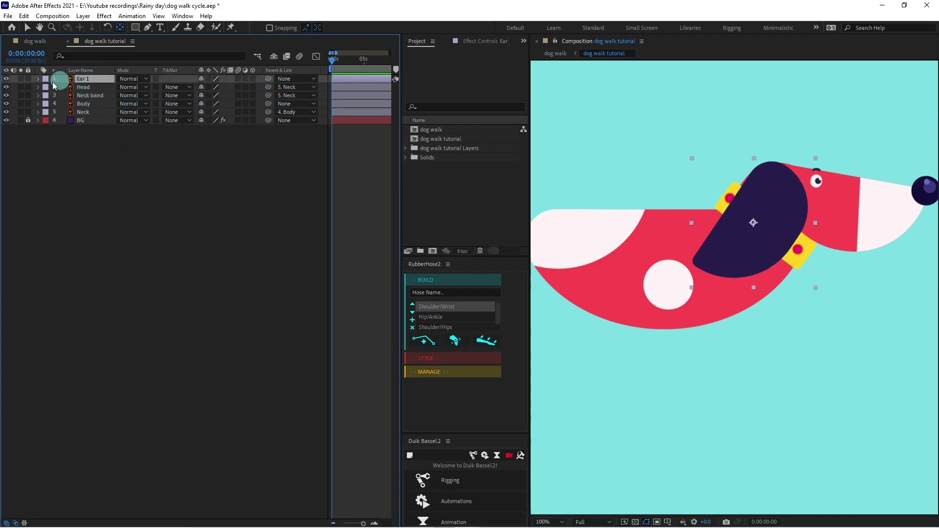
left_click(20, 82)
left_click(21, 79)
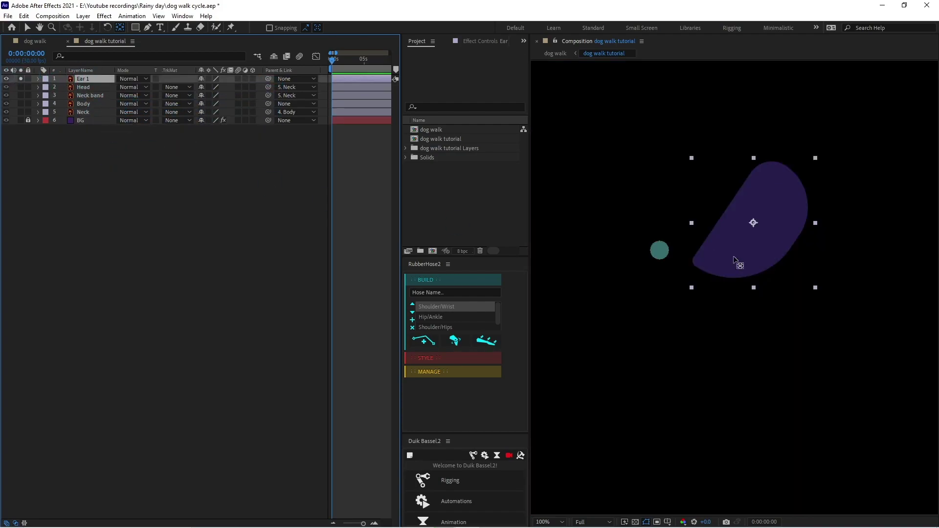
scroll(782, 262, "up", 1)
key("space")
left_click_drag(762, 191, 702, 289)
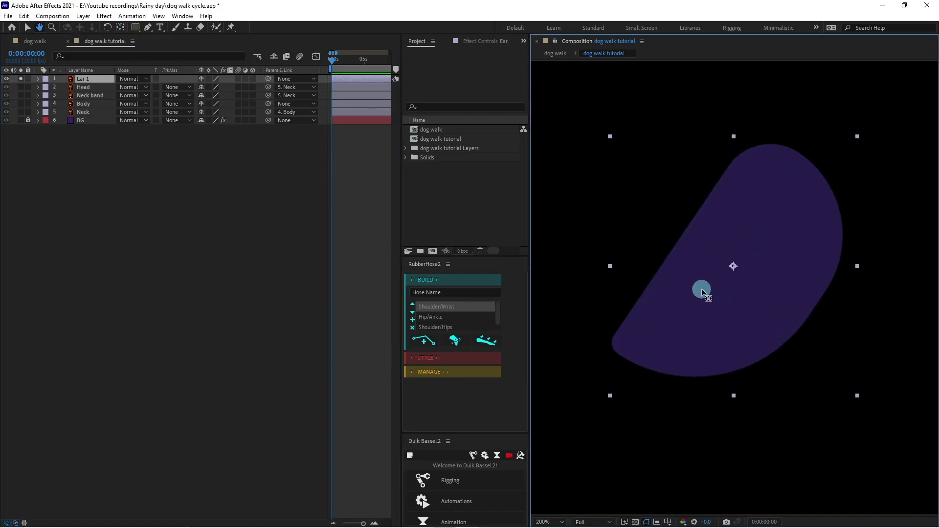
left_click(230, 27)
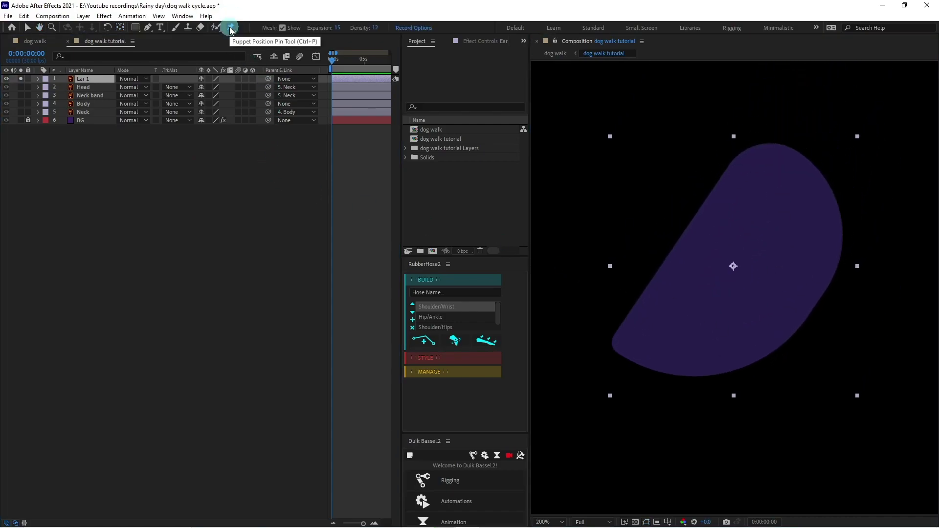
left_click(770, 162)
left_click(762, 242)
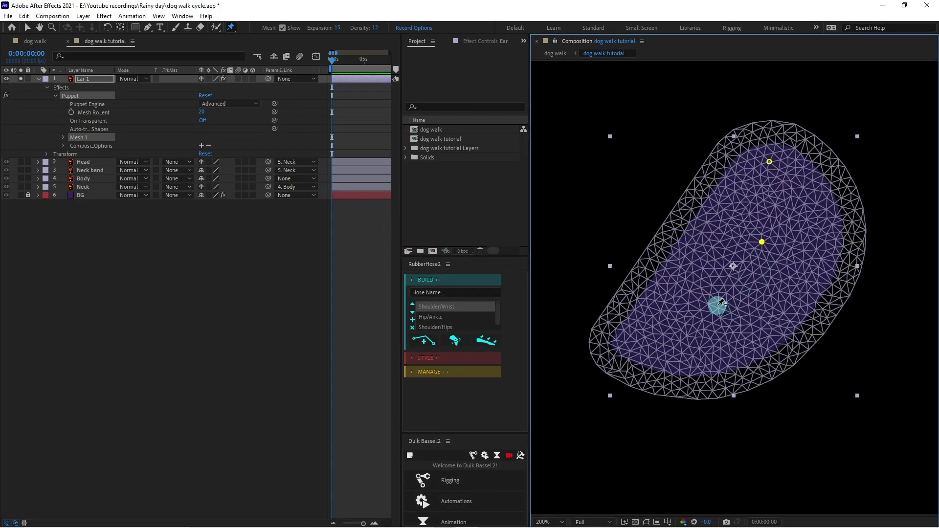
left_click(715, 302)
left_click(628, 344)
Add Duik bones to the puppet pins of the Ear 1 layer's Puppet effect
left_click(119, 131)
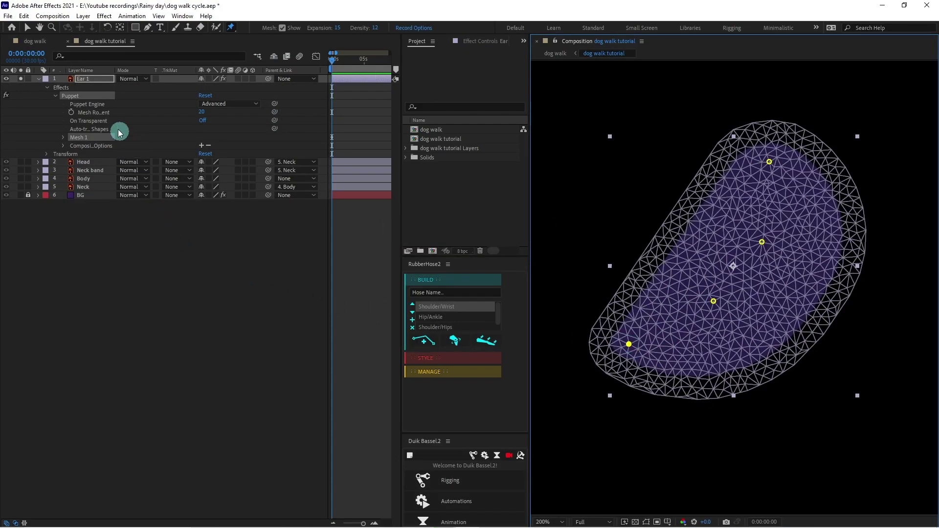
left_click(69, 90)
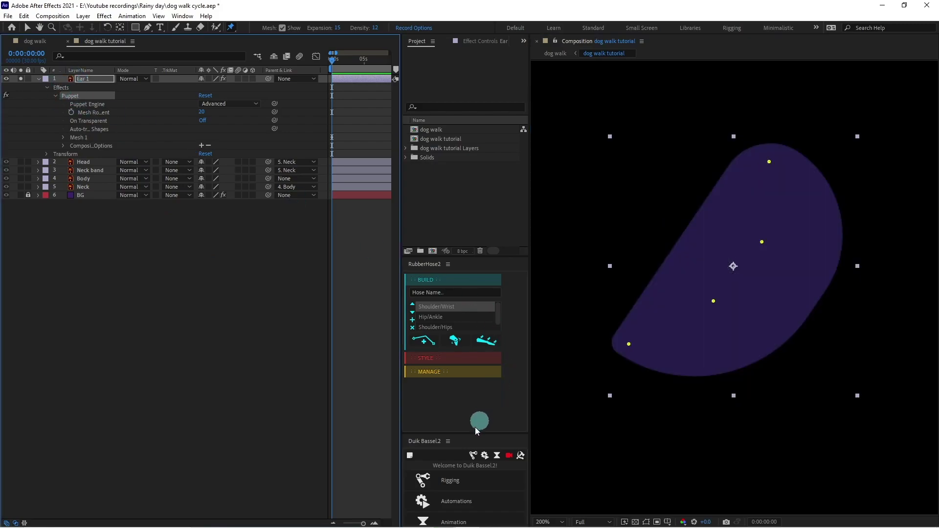
left_click_drag(463, 433, 459, 301)
left_click(473, 321)
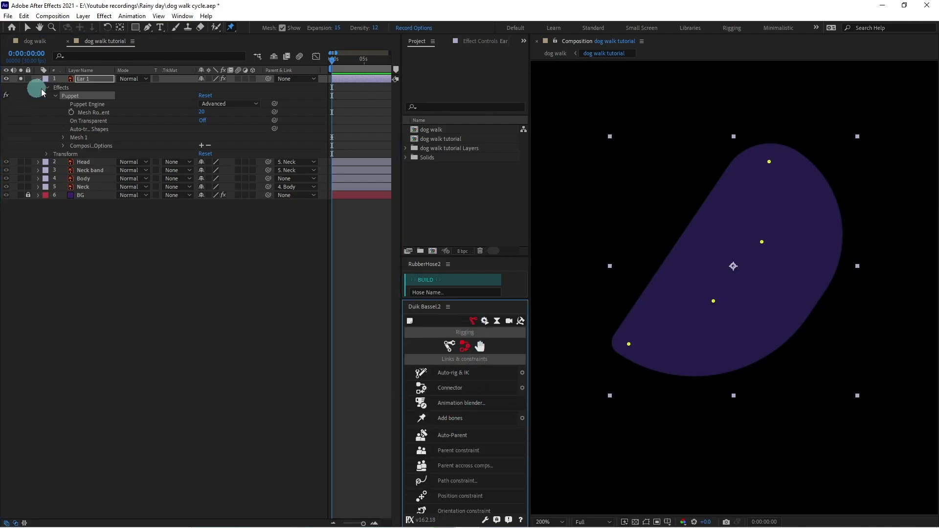
left_click(448, 419)
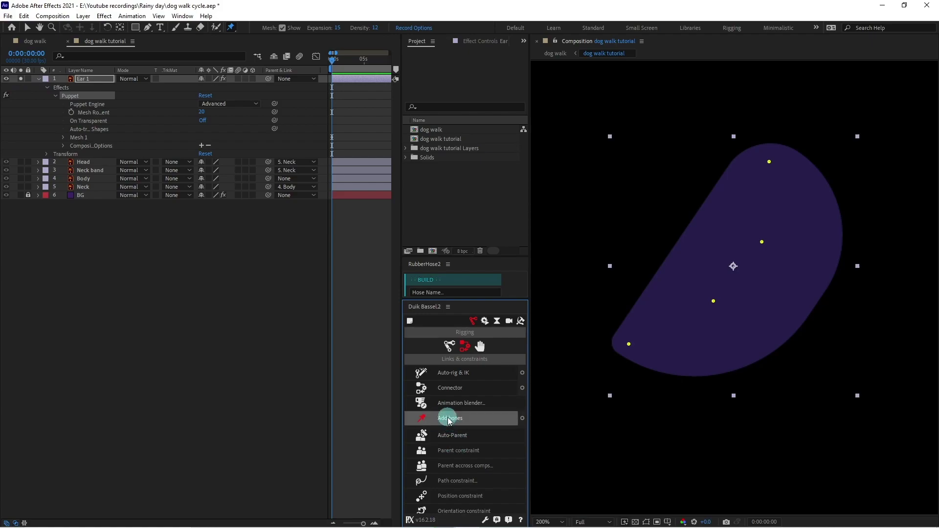
left_click(750, 262)
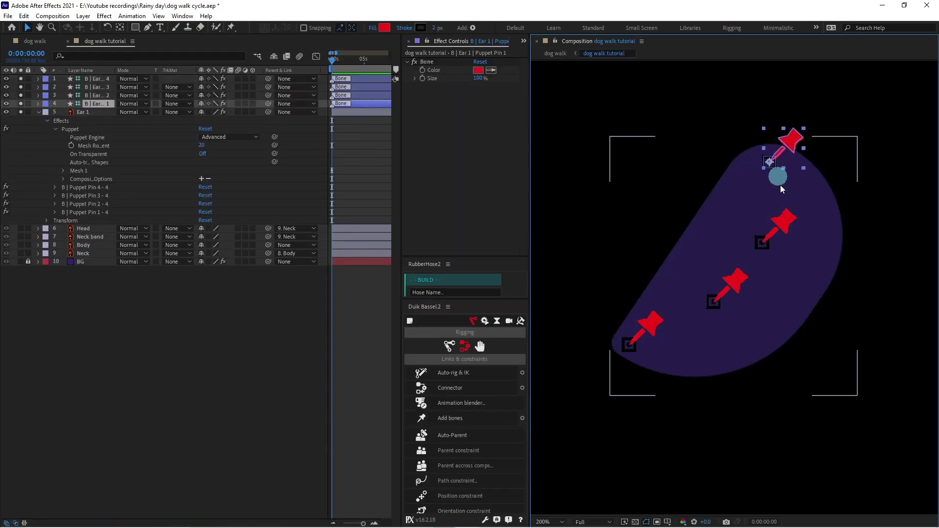
Rename the ear bones 1 to 4 from top to tip, and parent 4 to 3, 3 to 2, 2 to 1 and 1 to Head
left_click(101, 104)
key("ctrl+Up")
key("ctrl+Up")
key("ctrl+Up")
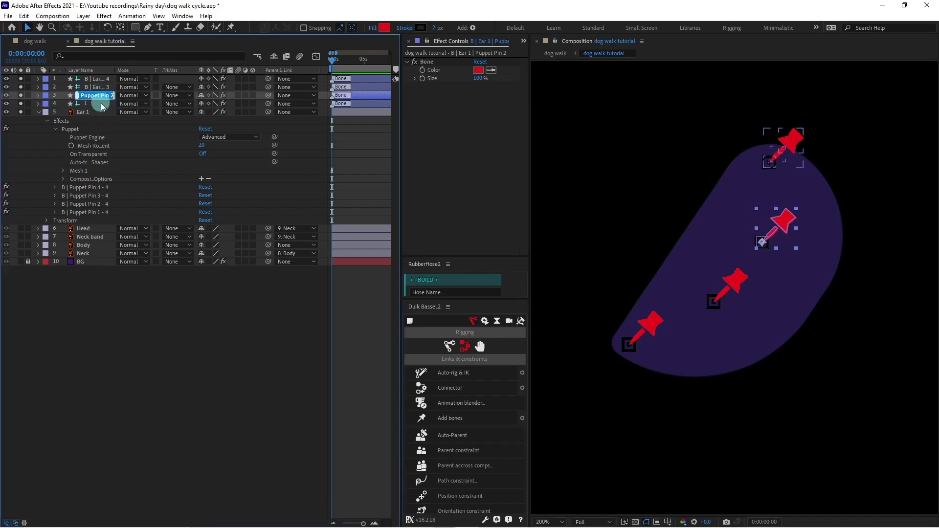
key("Return")
type("4")
key("Return")
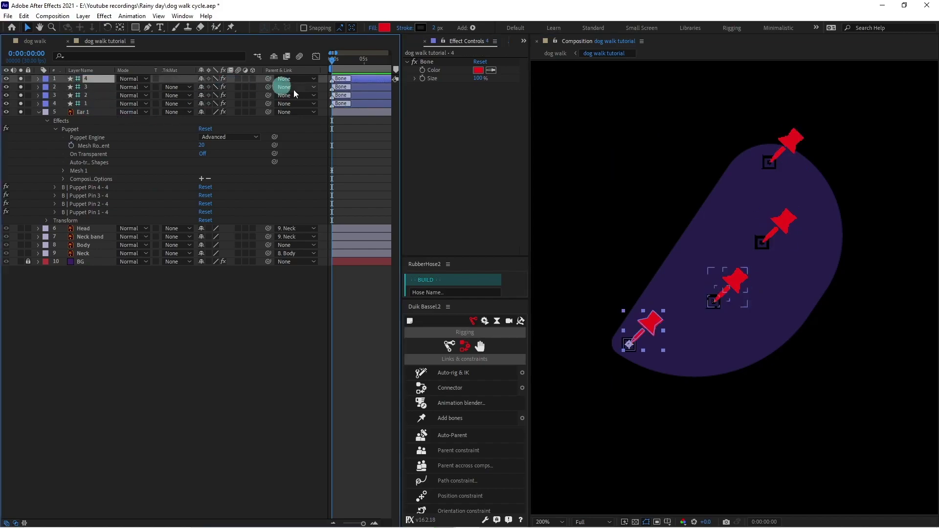
left_click_drag(268, 79, 94, 228)
left_click(81, 104)
Lock the Ear 1 layer, mark it as shy, and hide shy layers in the timeline
left_click(91, 114)
left_click(28, 112)
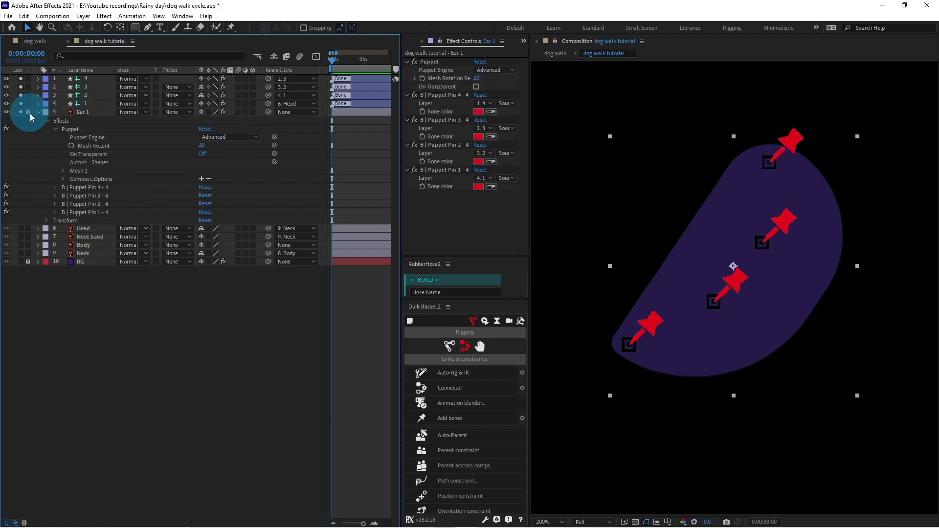
left_click(81, 113)
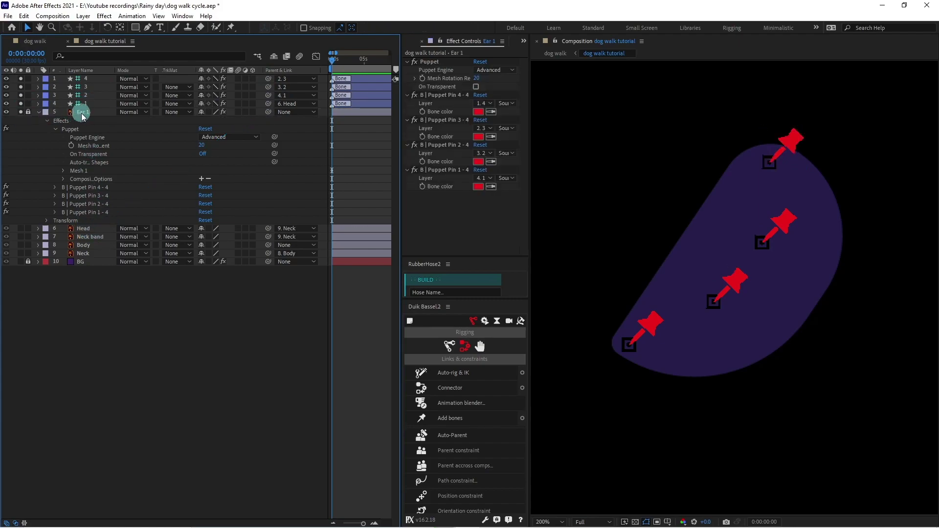
left_click(202, 113)
left_click(274, 57)
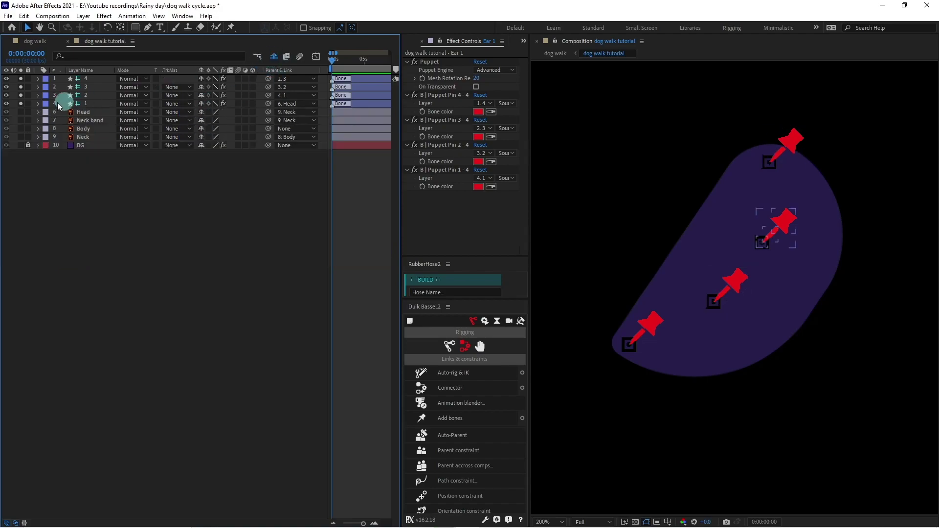
Turn off solo for the four bone layers and Ear 1 so the whole dog is displayed
left_click_drag(21, 80, 19, 122)
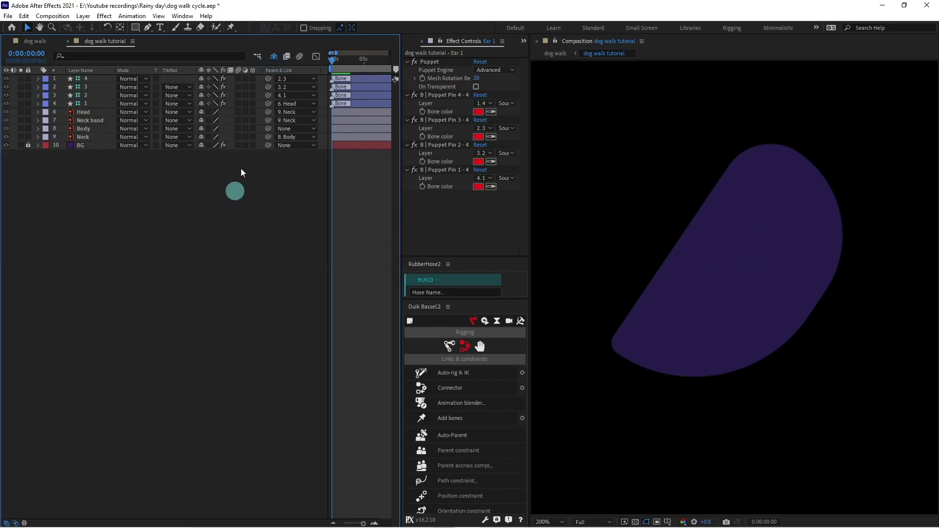
left_click(274, 58)
left_click(20, 112)
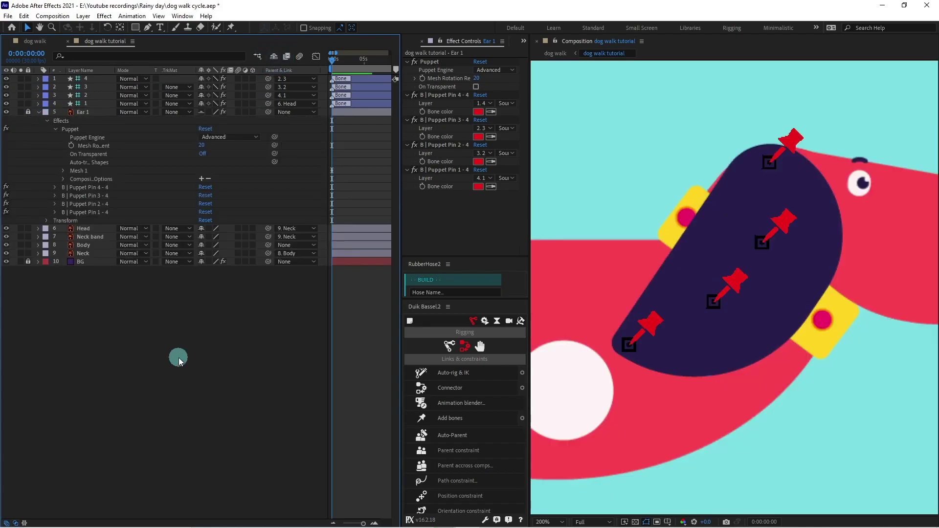
scroll(786, 254, "down", 1)
left_click_drag(771, 224, 805, 200)
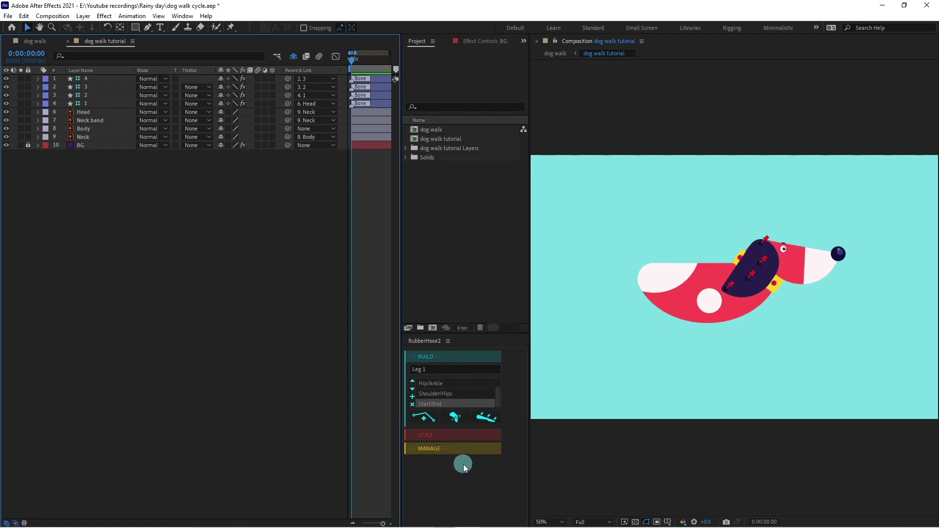
Build a new RubberHose named Leg 1 using the Start/End controller pair
left_click(440, 369)
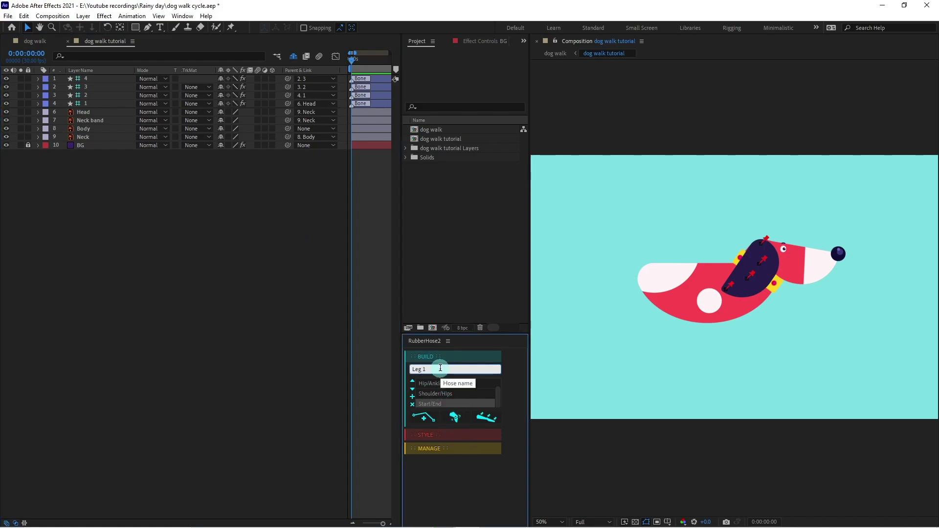
left_click(417, 370)
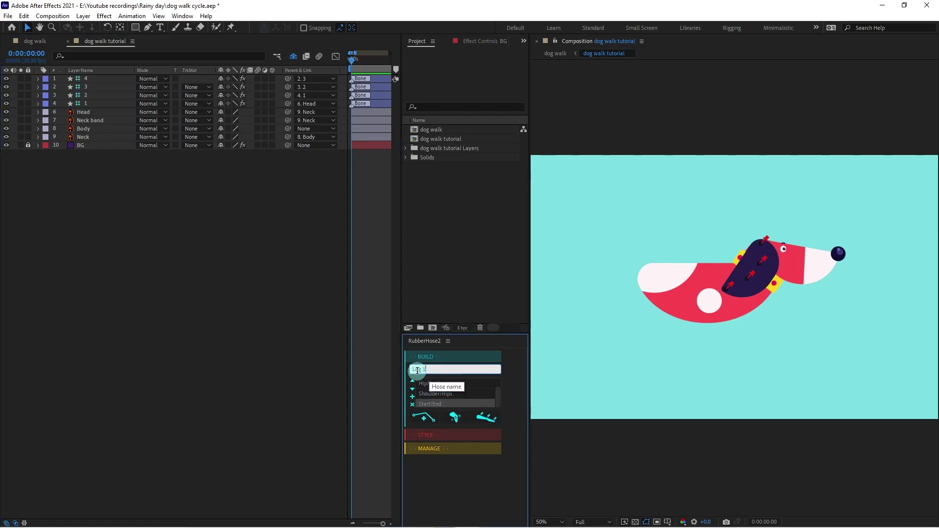
left_click(430, 405)
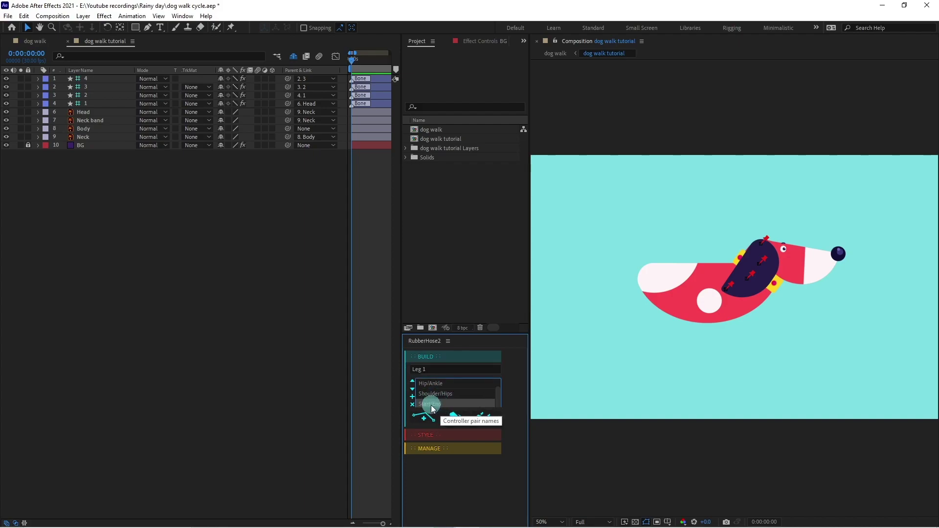
left_click(424, 418)
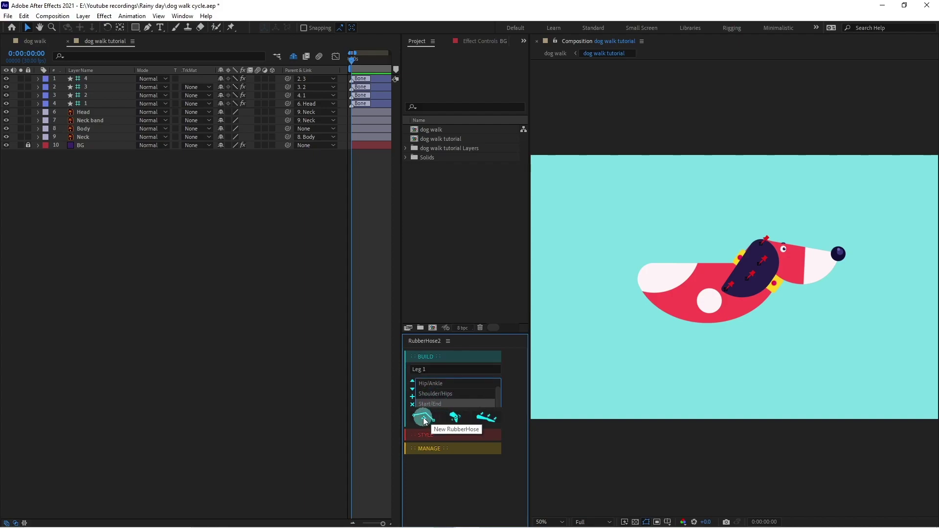
left_click(151, 308)
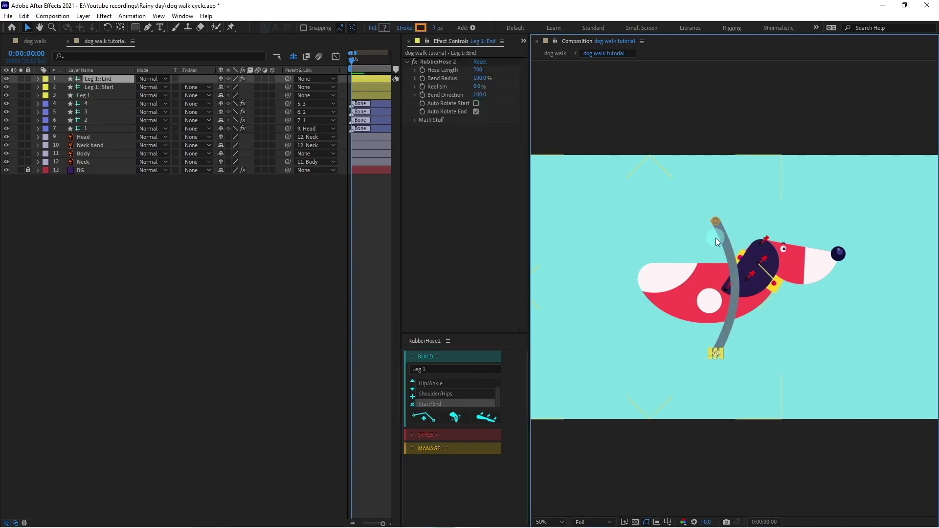
Place Leg 1's start controller at the dog's shoulder and its end controller below the chest, and shorten the Hose Length to fit
scroll(716, 238, "up", 2)
left_click(698, 156)
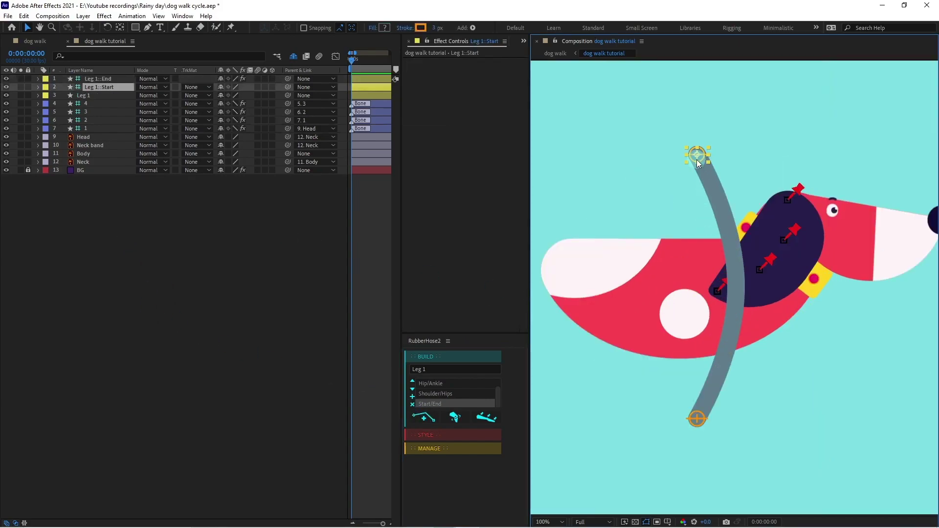
left_click_drag(698, 160, 774, 284)
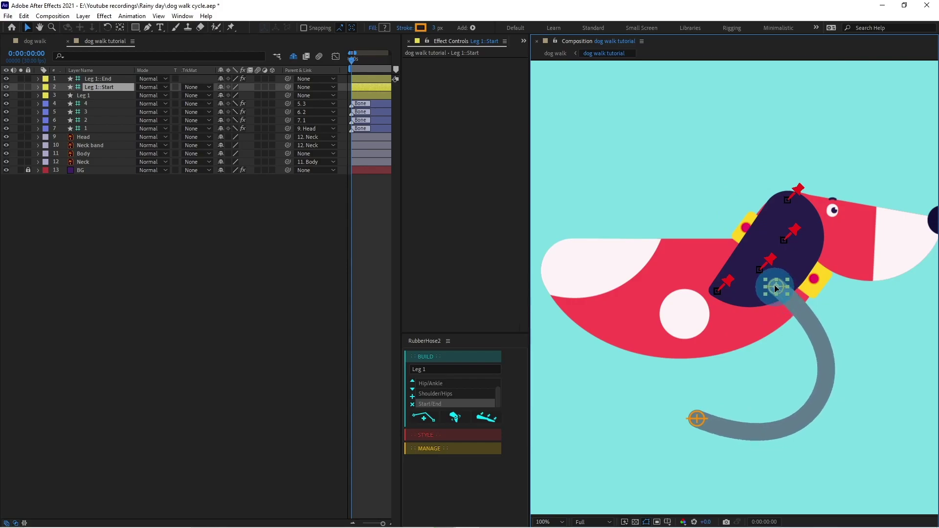
left_click(697, 420)
left_click_drag(698, 421, 809, 407)
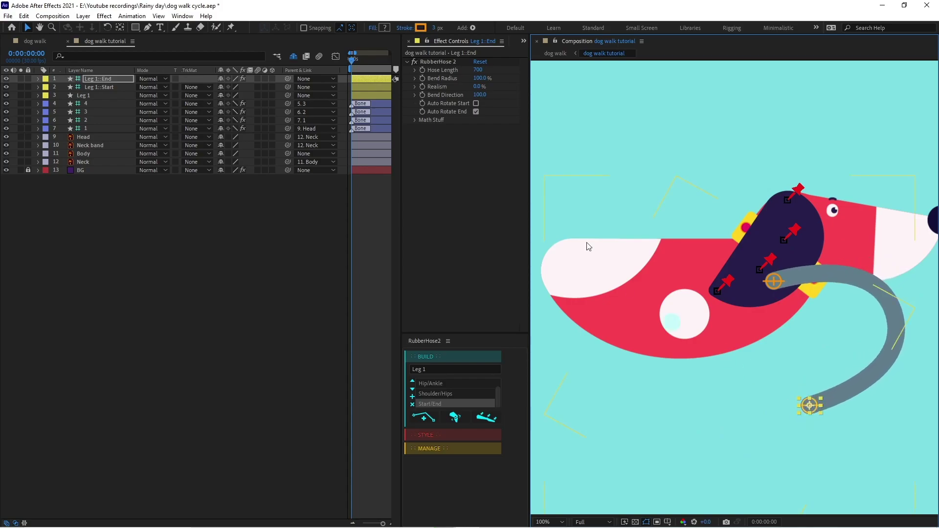
left_click_drag(479, 70, 464, 74)
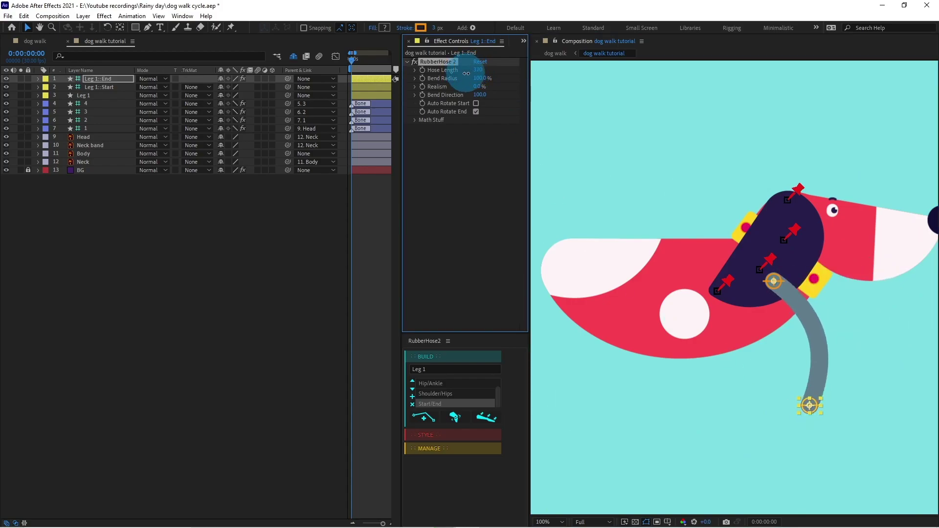
left_click(774, 282)
left_click(95, 80)
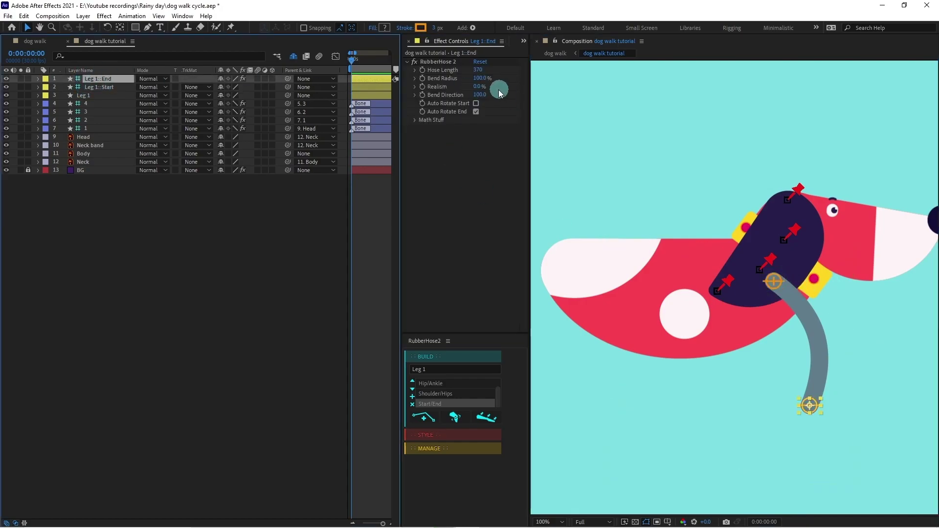
left_click_drag(477, 70, 479, 72)
left_click(97, 79)
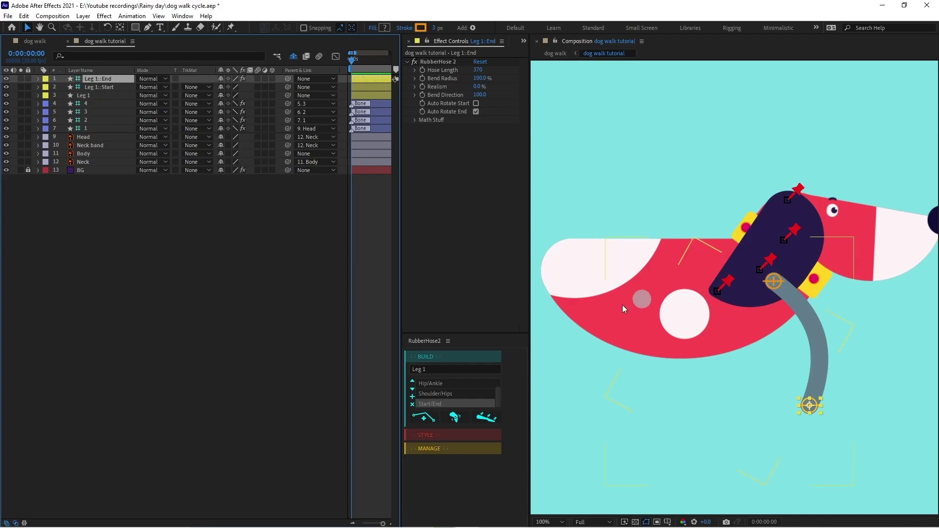
left_click(243, 269)
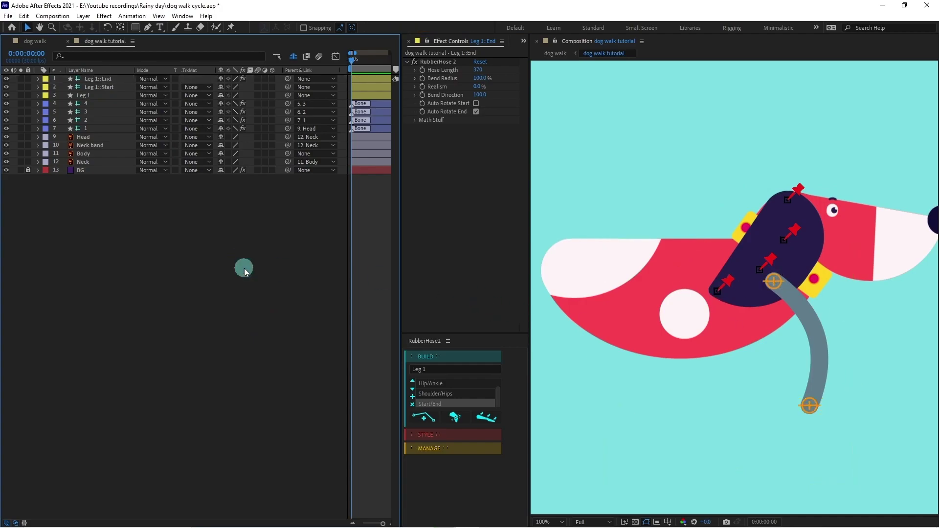
Recolour Leg 1's stroke to the body's red, FB4350, by sampling it from the dog, and thicken the stroke to leg width
left_click(99, 95)
left_click(423, 29)
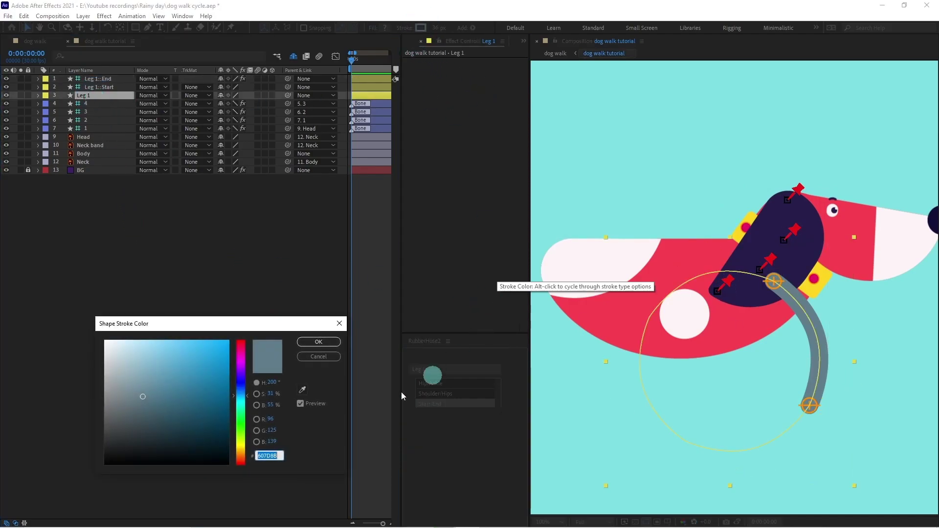
left_click(302, 390)
left_click(729, 327)
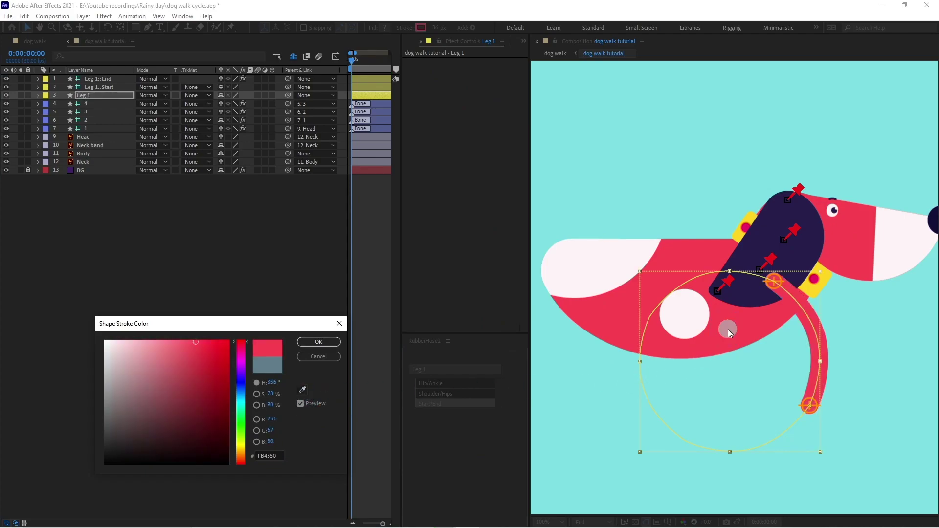
left_click(330, 345)
left_click(454, 55)
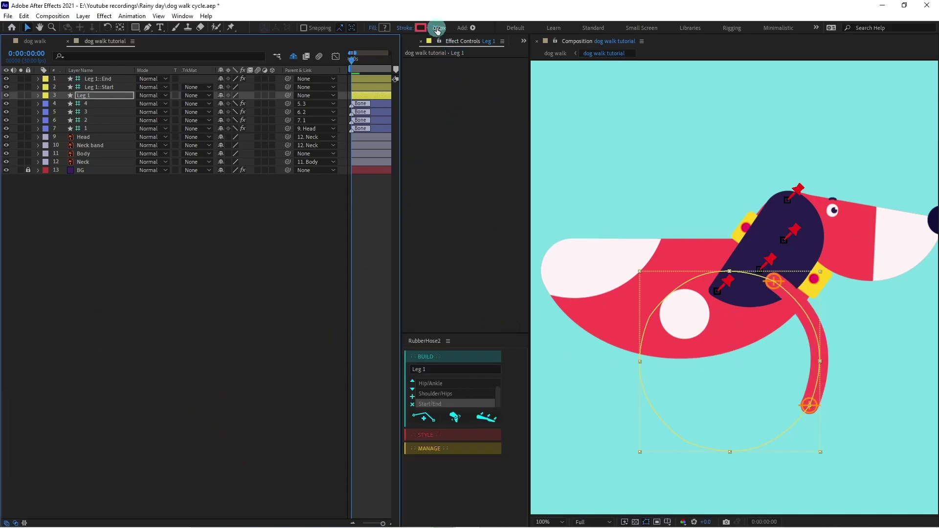
left_click_drag(437, 30, 472, 28)
Move the Leg 1::End, Leg 1::Start and Leg 1 layers together below the Body layer in the stack
left_click(92, 80)
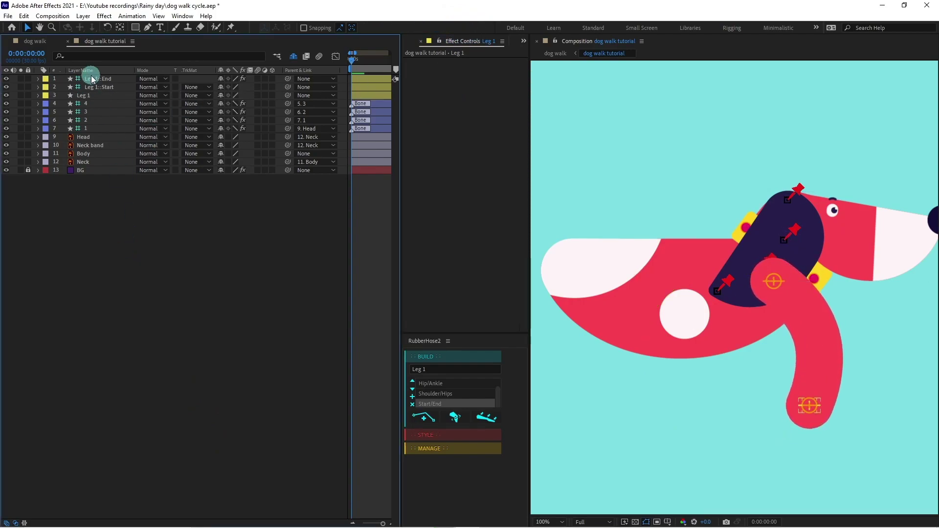
left_click(89, 94, "shift")
left_click_drag(93, 97, 101, 156)
left_click(165, 286)
Shift Leg 1's start controller slightly toward the dog's tail, keeping it under the ear
left_click(98, 138)
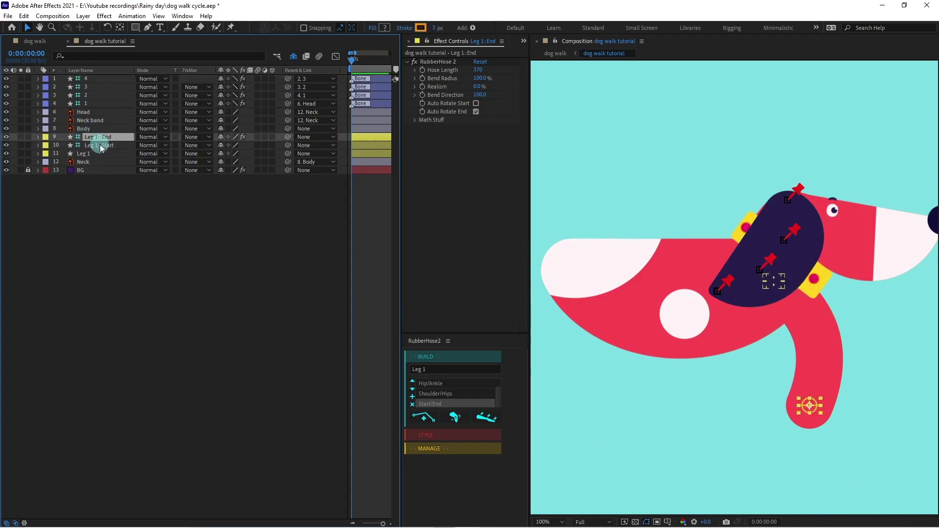
left_click(101, 146)
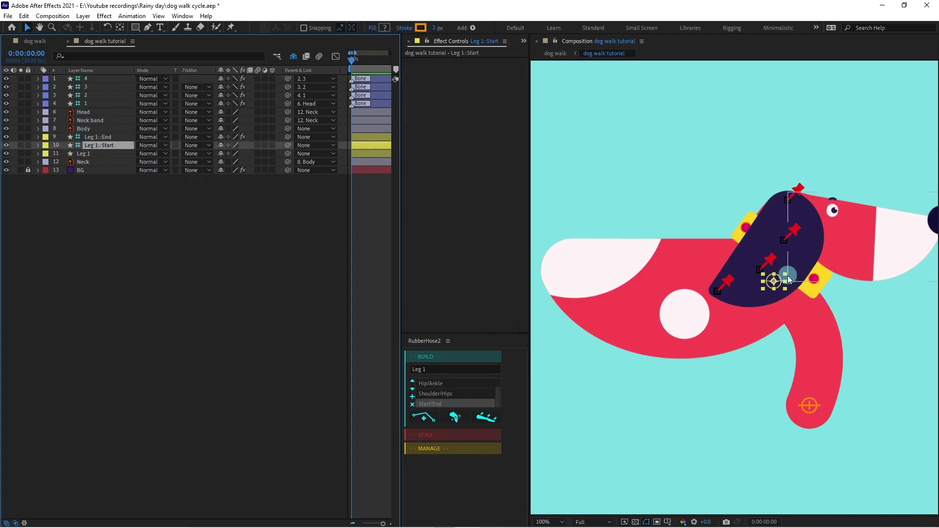
left_click_drag(789, 279, 771, 284)
left_click(843, 462)
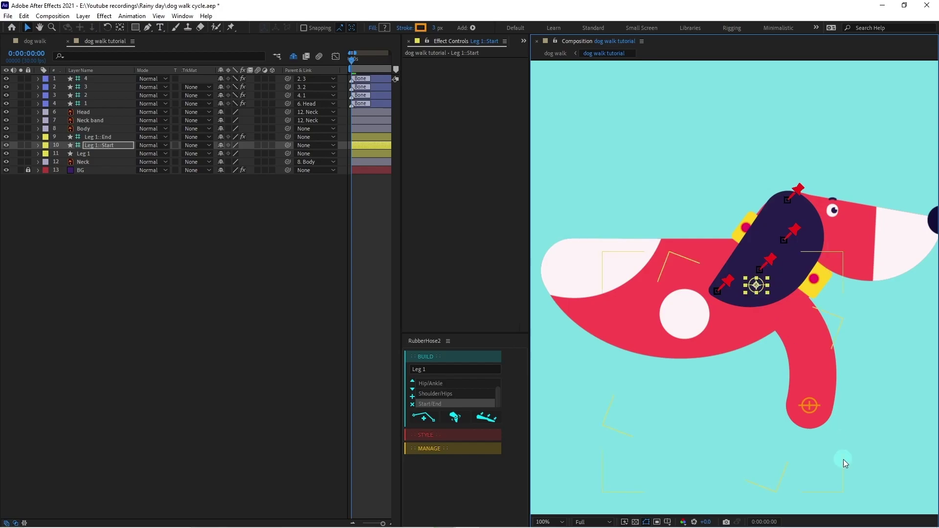
Set the Hose Length of Leg 1's end controller to 330
left_click(810, 406)
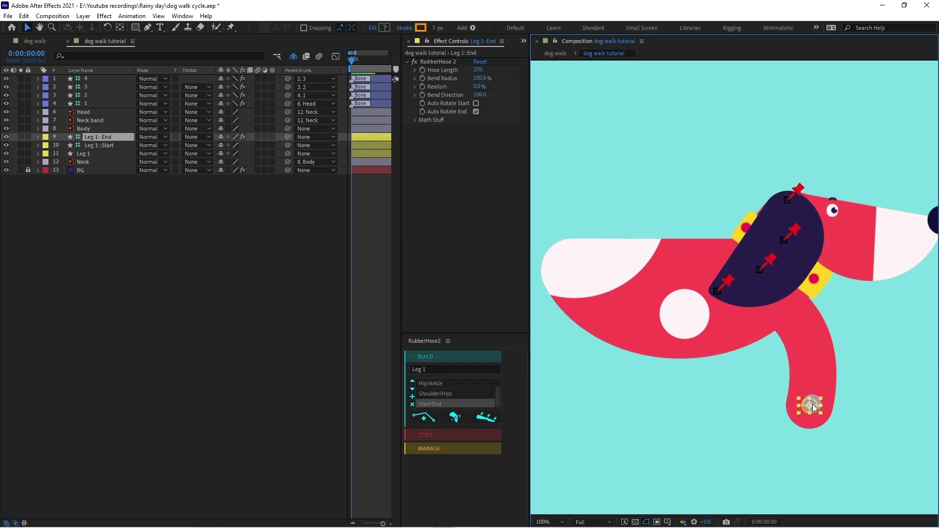
left_click(478, 70)
key("Return")
scroll(791, 269, "down", 1)
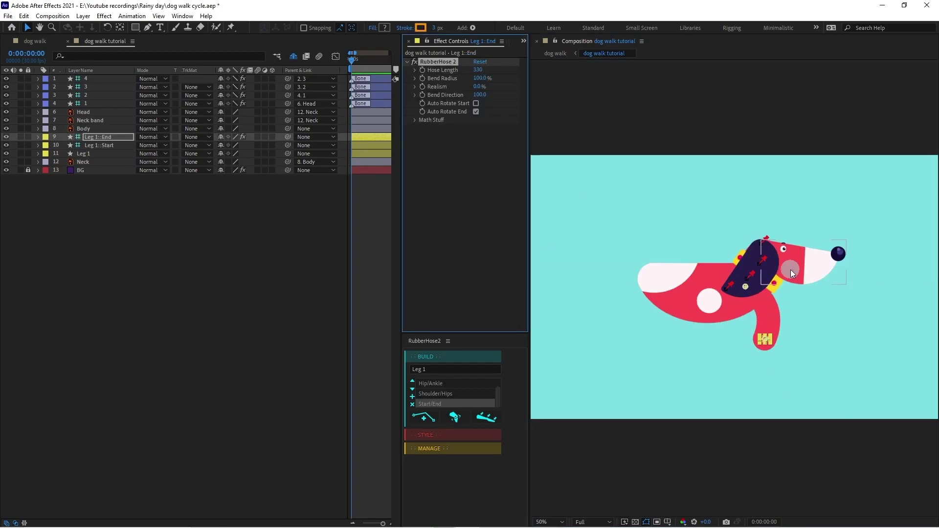
scroll(789, 273, "up", 1)
key("space")
left_click_drag(789, 273, 778, 290)
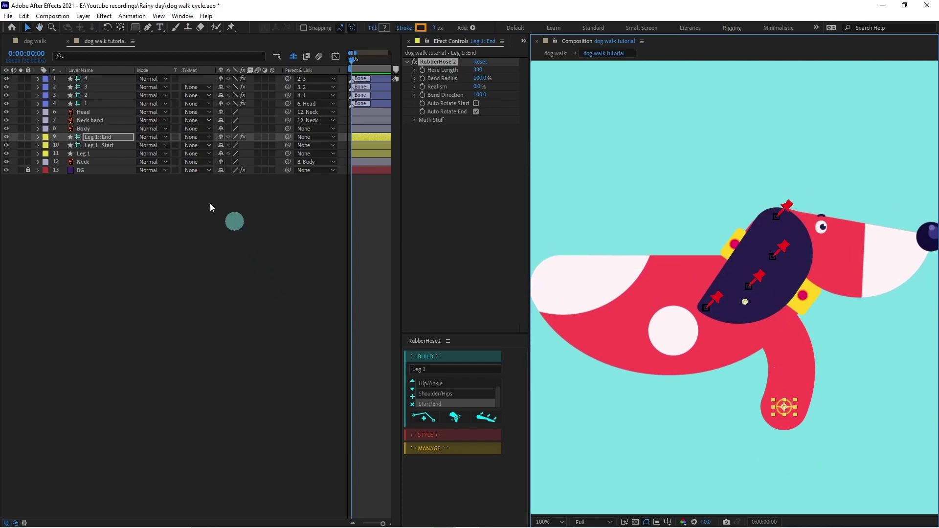
Keyframe the Position of Leg 1::End at frame 0 and move the controller forward to 1285, 752
left_click(106, 138)
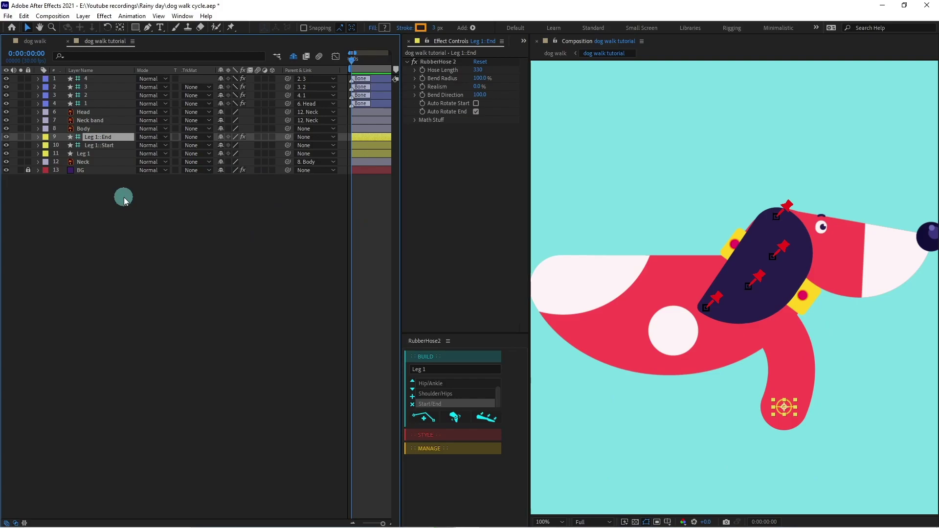
key("p")
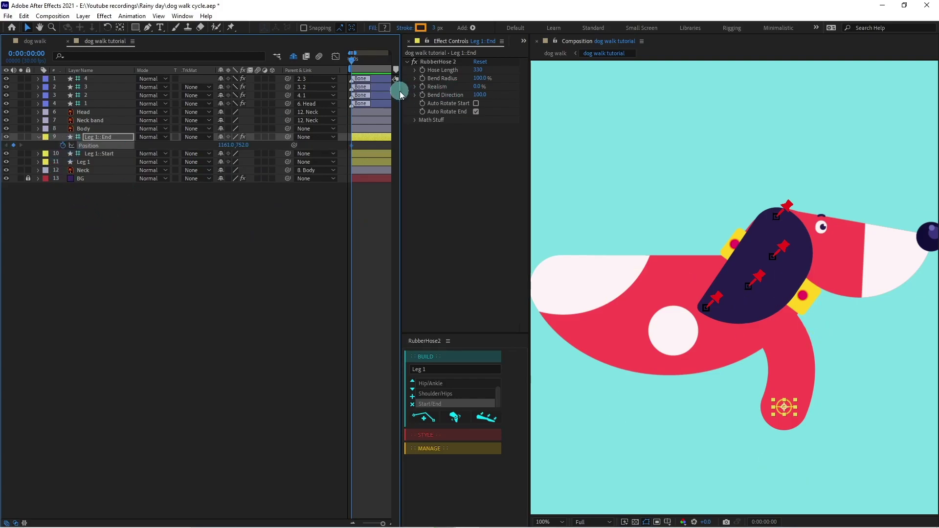
left_click_drag(401, 94, 438, 102)
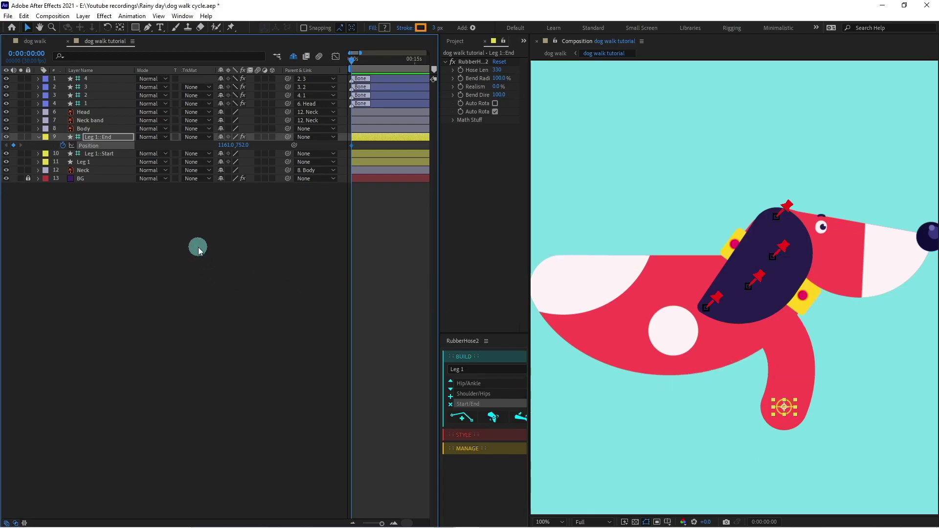
left_click(98, 136)
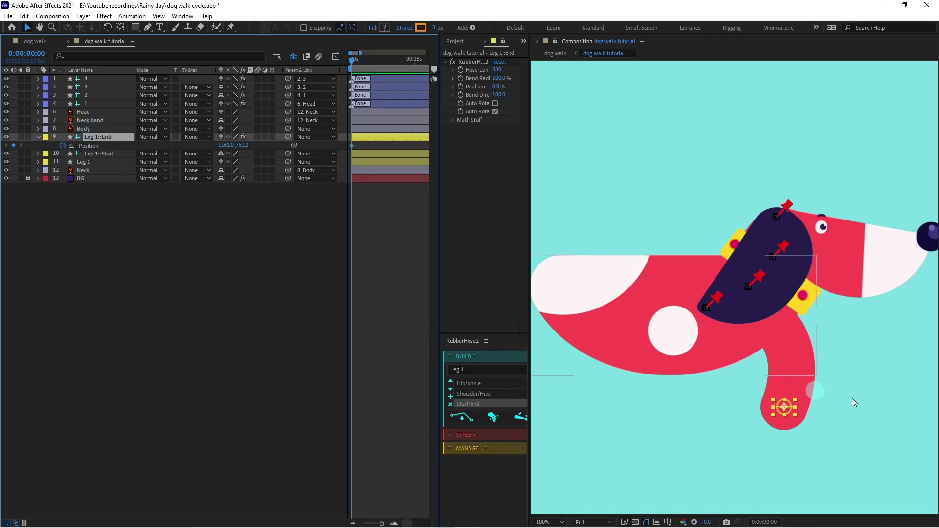
left_click_drag(791, 404, 853, 409)
left_click(139, 283)
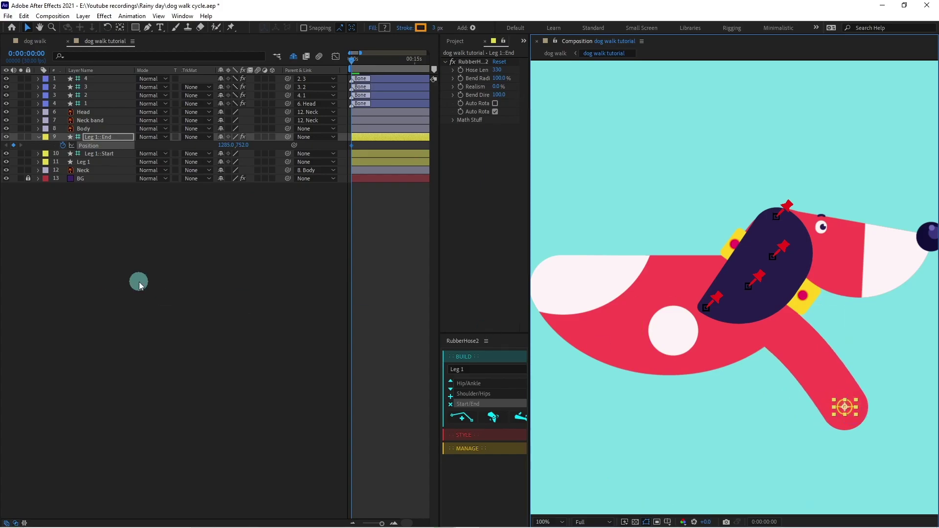
Add a second Position keyframe with the same value for Leg 1::End at 0:00:01:00
left_click(35, 54)
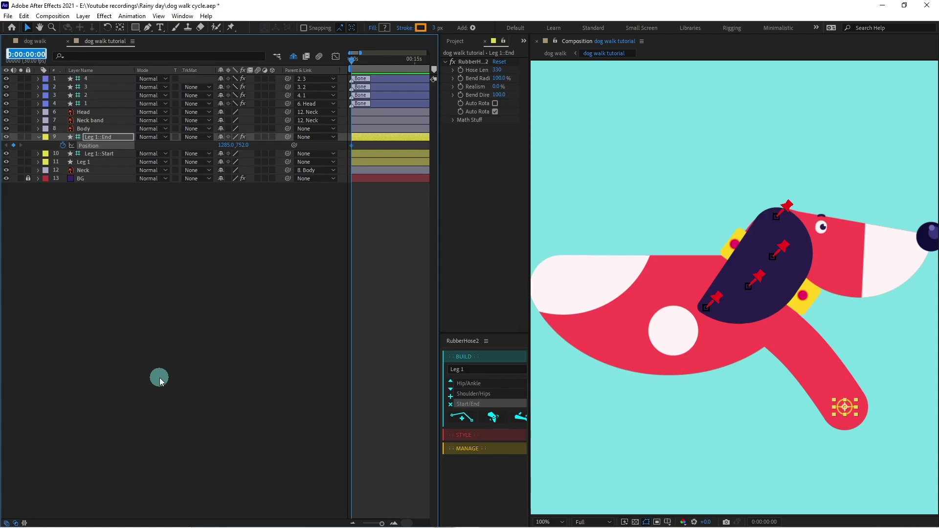
key("Return")
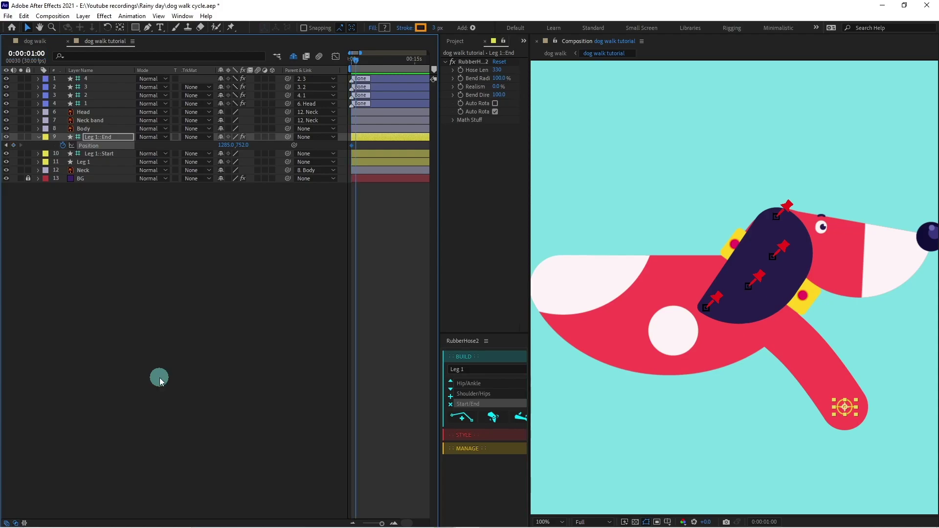
left_click(14, 145)
key("equal")
key("equal")
key("equal")
key("equal")
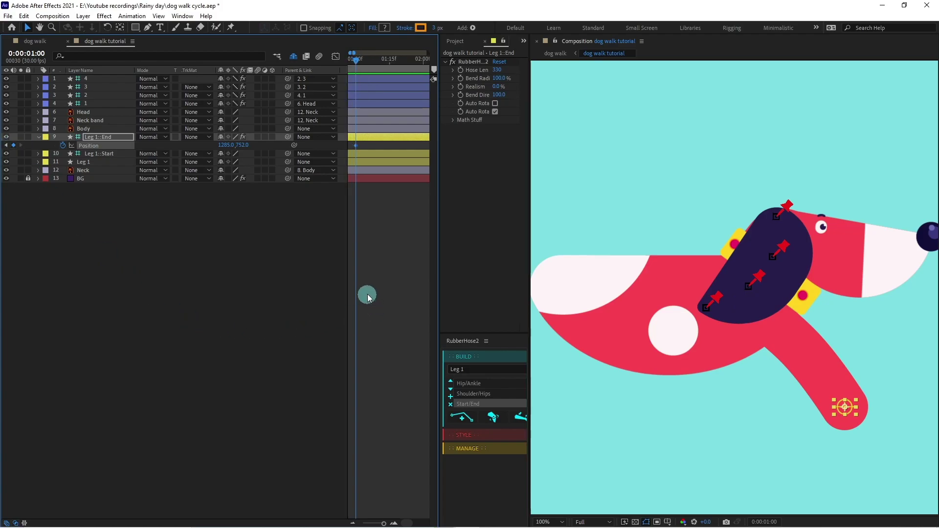
End the work area at 0:00:01:00 and widen the timeline so the full one-second range fits
key("=")
key("n")
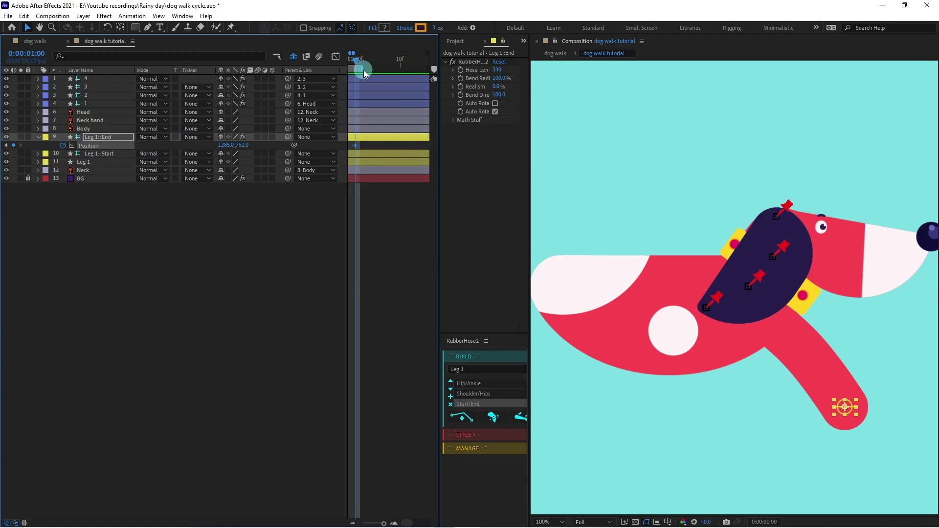
left_click(363, 69)
left_click_drag(401, 239, 451, 248)
left_click(494, 104)
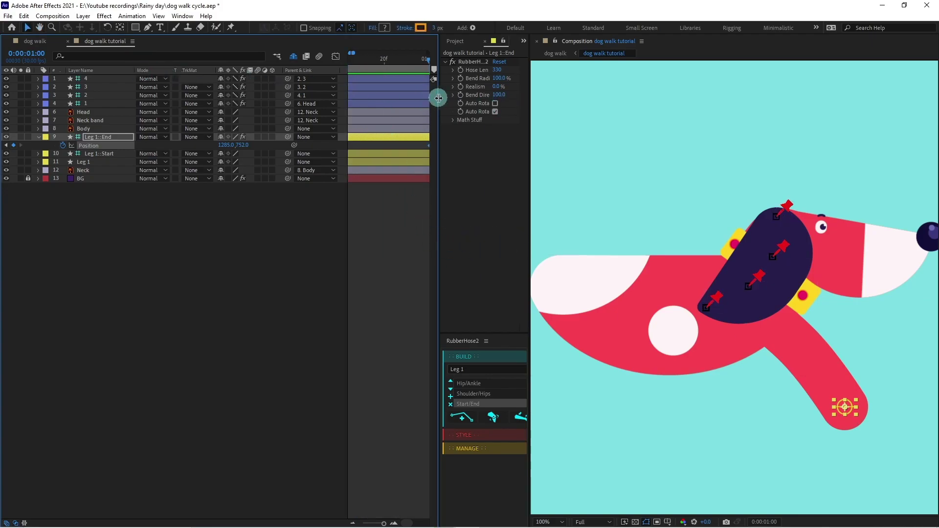
left_click_drag(438, 98, 506, 98)
left_click(443, 243)
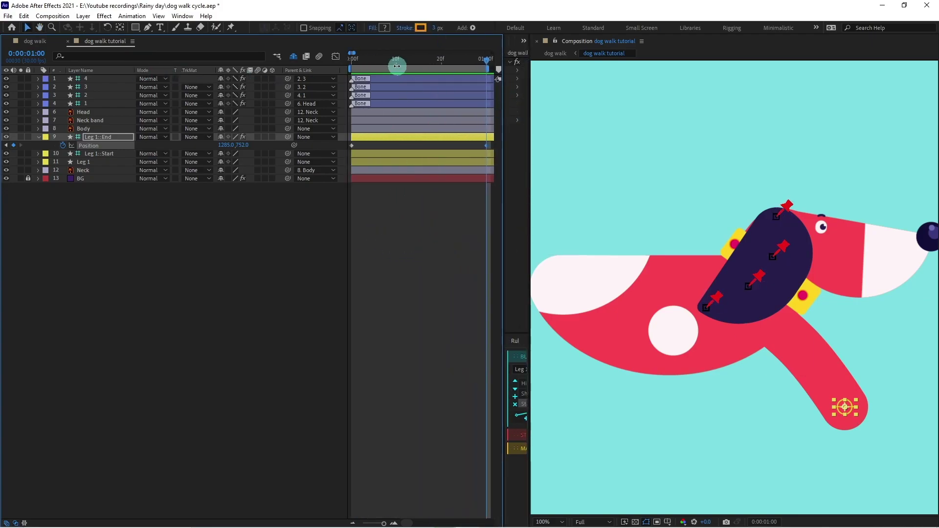
left_click_drag(398, 67, 317, 62)
left_click(30, 54)
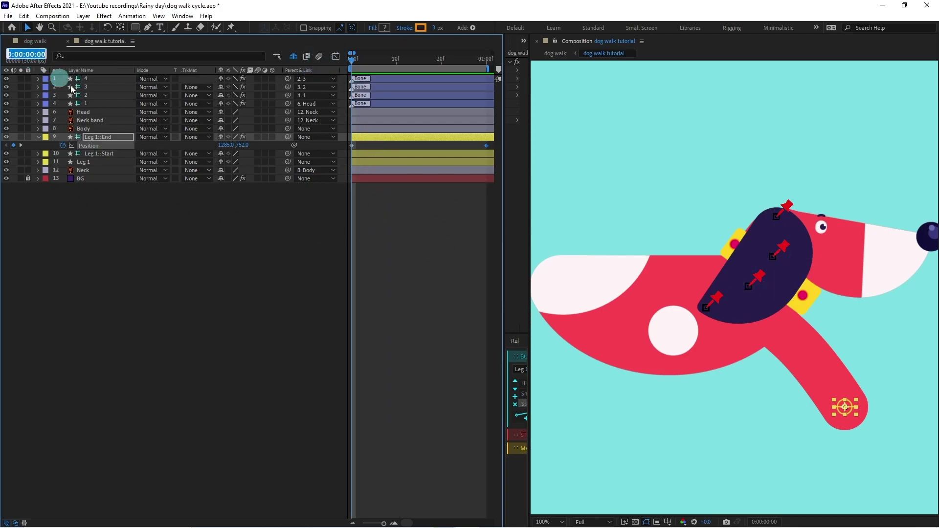
type("+165")
key("Return")
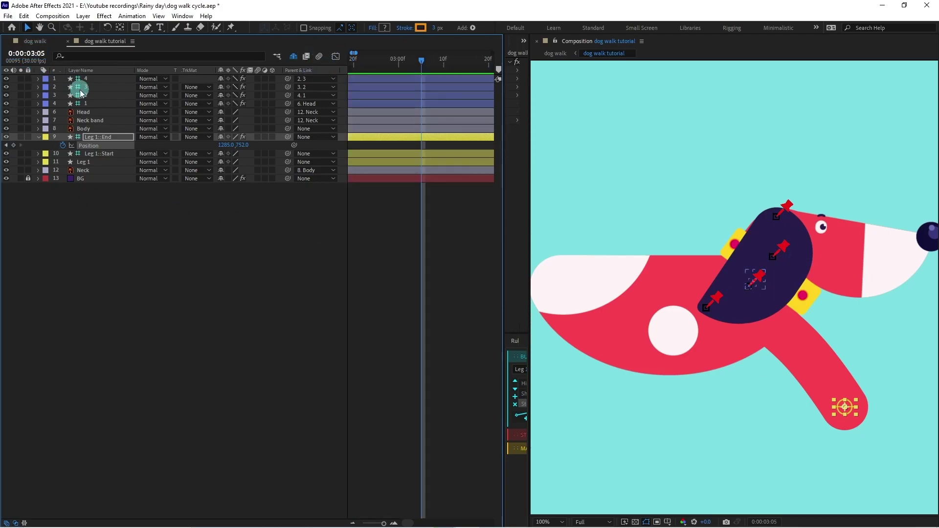
key("j")
key("j")
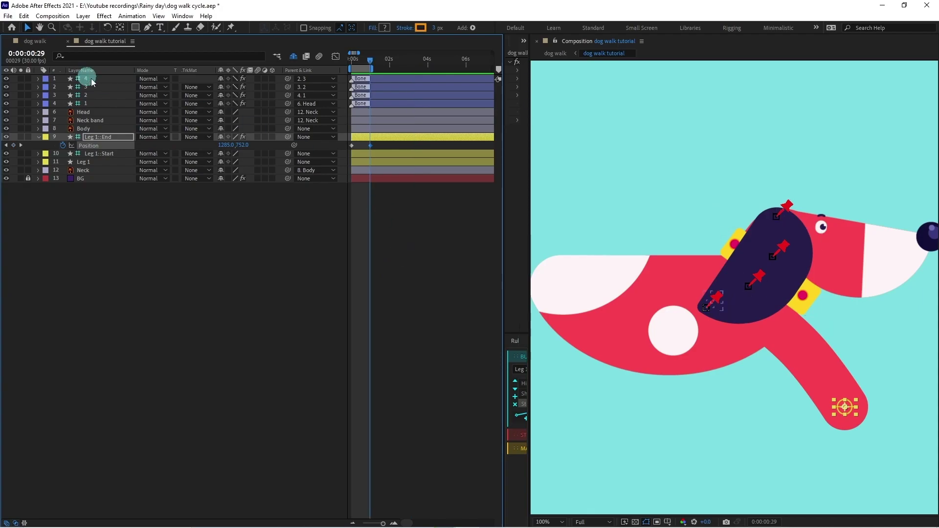
At 0:00:00:15, move Leg 1's end controller back toward the tail to position 1056, 752
left_click(27, 53)
type("+15")
key("Return")
key("=")
key("=")
key("=")
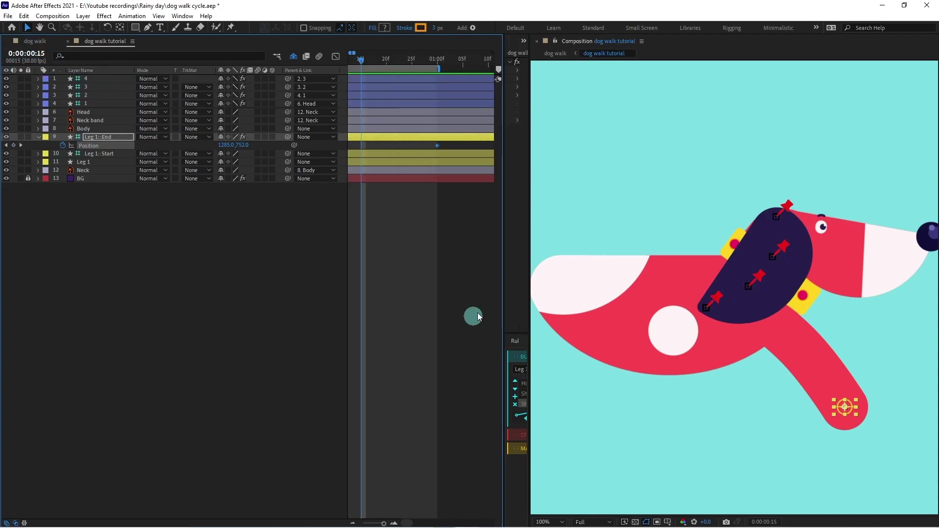
left_click_drag(425, 278, 490, 281)
left_click_drag(845, 409, 739, 410)
key("minus")
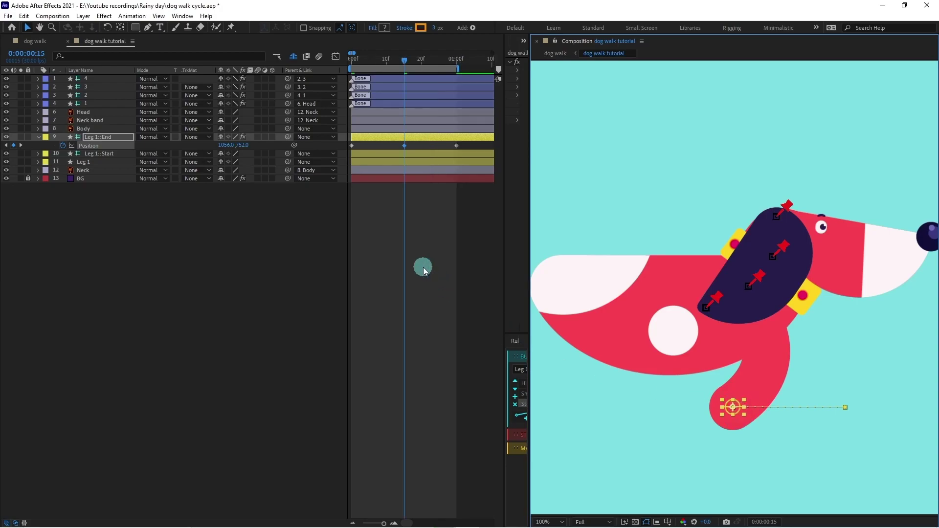
At 0:00:00:23, lift Leg 1's end controller to about 1150, 680 so the foot travels forward in an arc
left_click(32, 54)
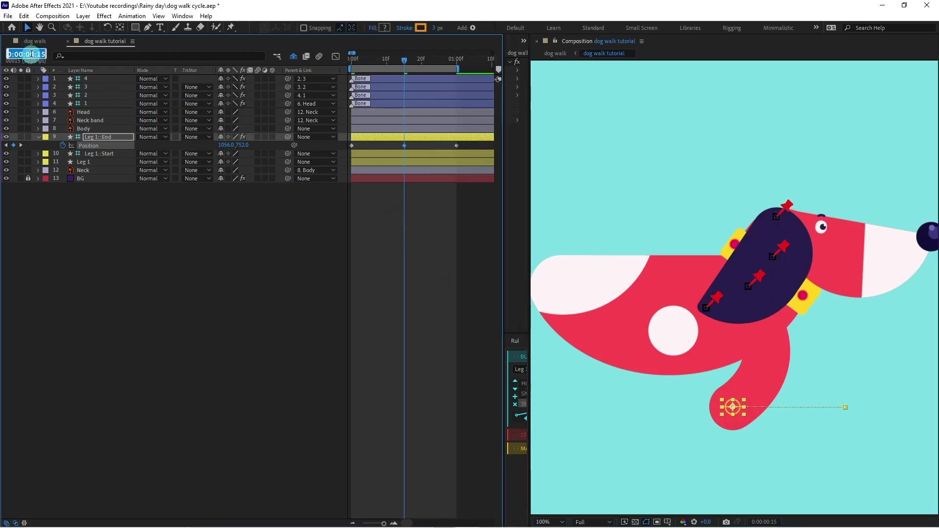
key("Return")
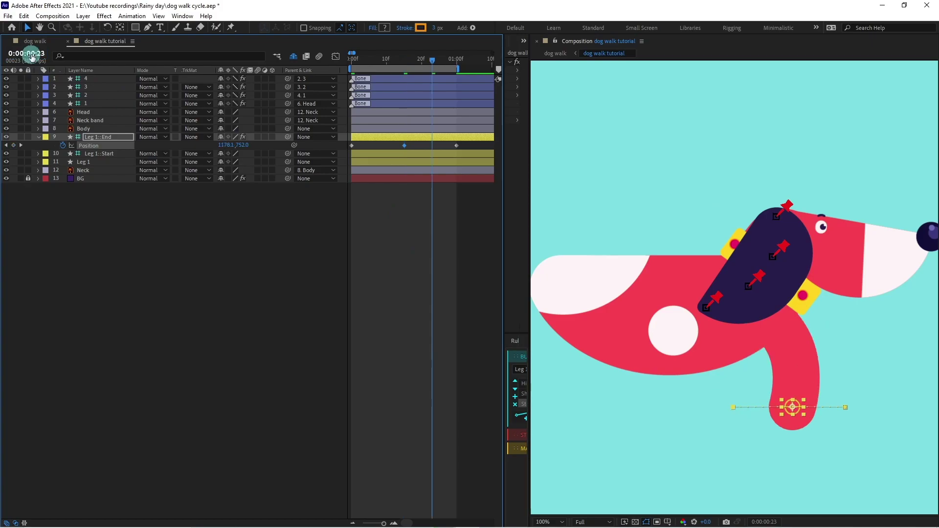
scroll(840, 414, "up", 1)
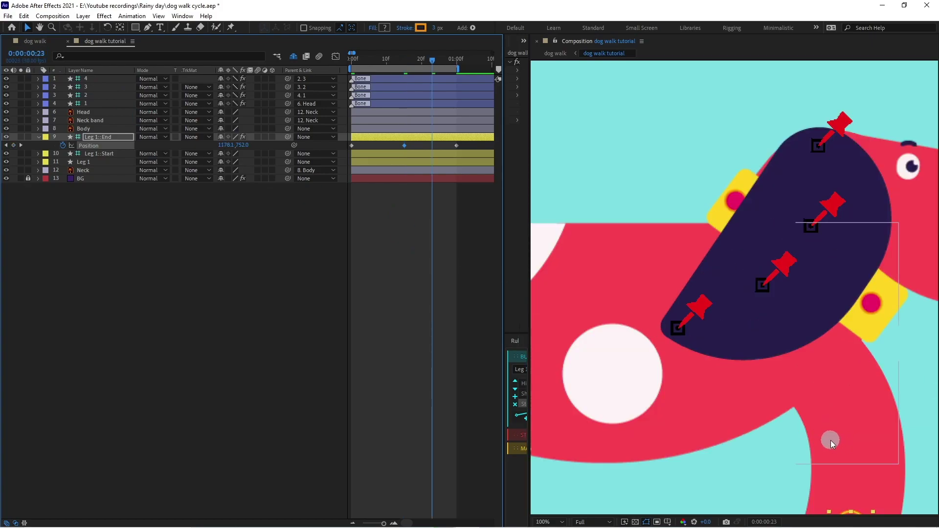
scroll(831, 440, "down", 1)
left_click_drag(797, 406, 792, 381)
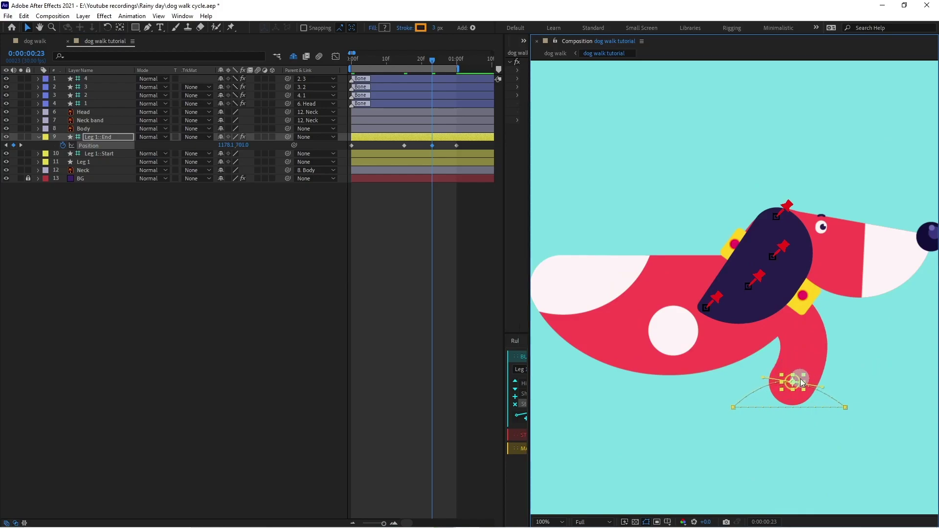
mouse_move(797, 372)
left_mouse_down()
mouse_move(784, 368)
mouse_move(815, 371)
left_mouse_up()
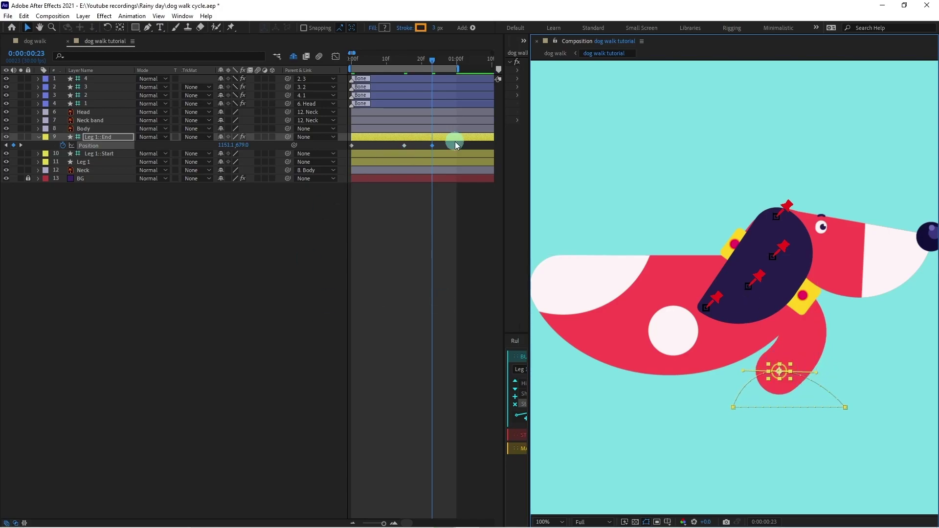
Apply Easy Ease to Leg 1::End's Position keyframes, and set the one at 0:00:00:23 to Auto Bezier
left_click_drag(465, 145, 307, 156)
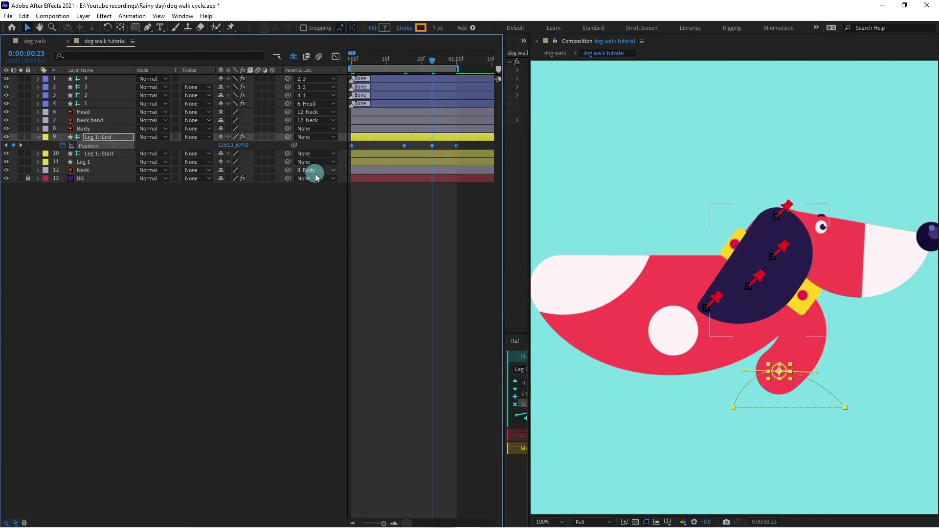
left_click(432, 145)
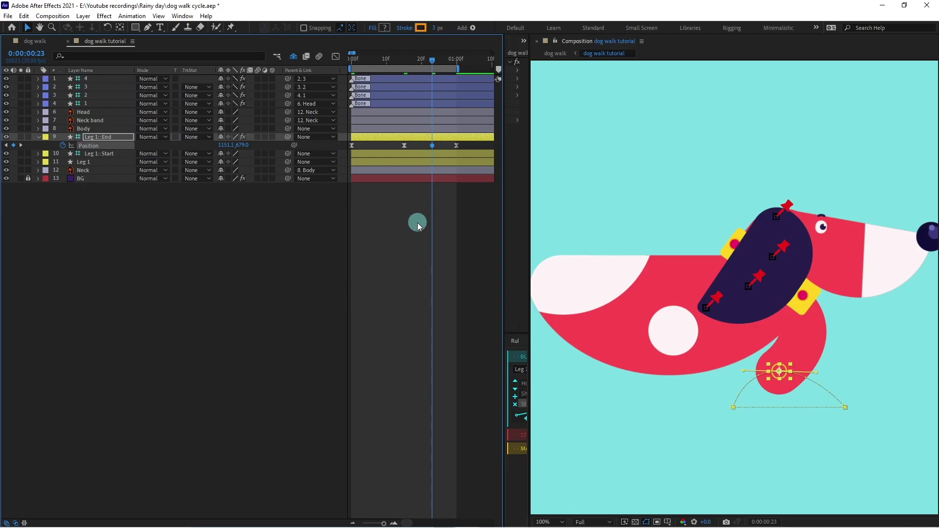
Preview the looping motion of the first leg with the whole dog in view
key("space")
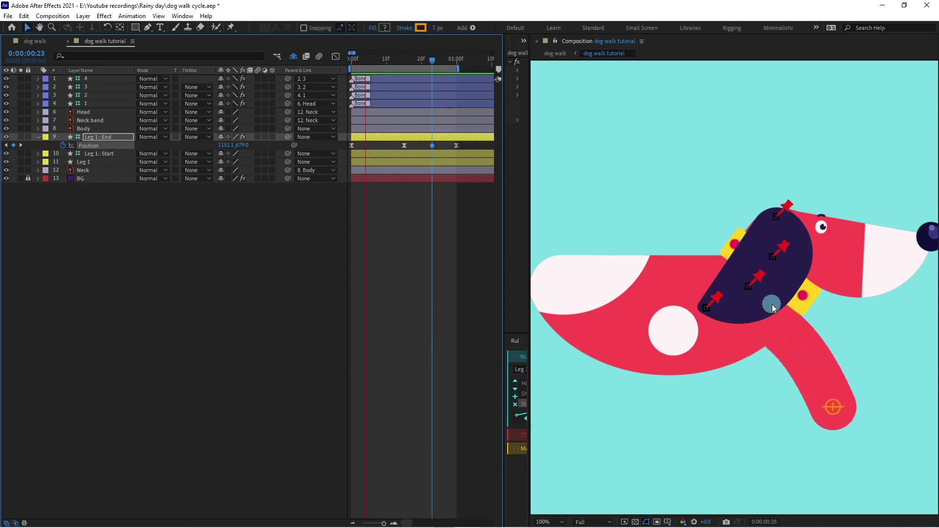
scroll(772, 304, "down", 2)
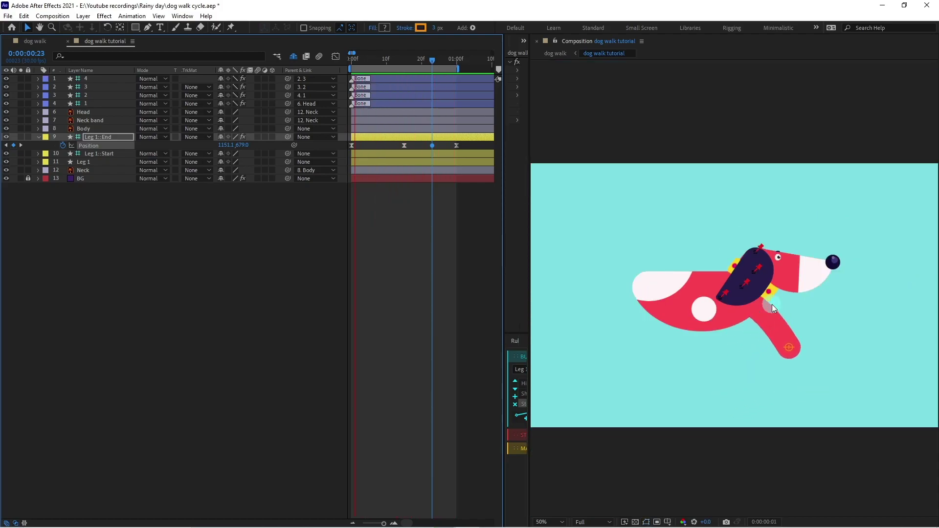
left_click(231, 79)
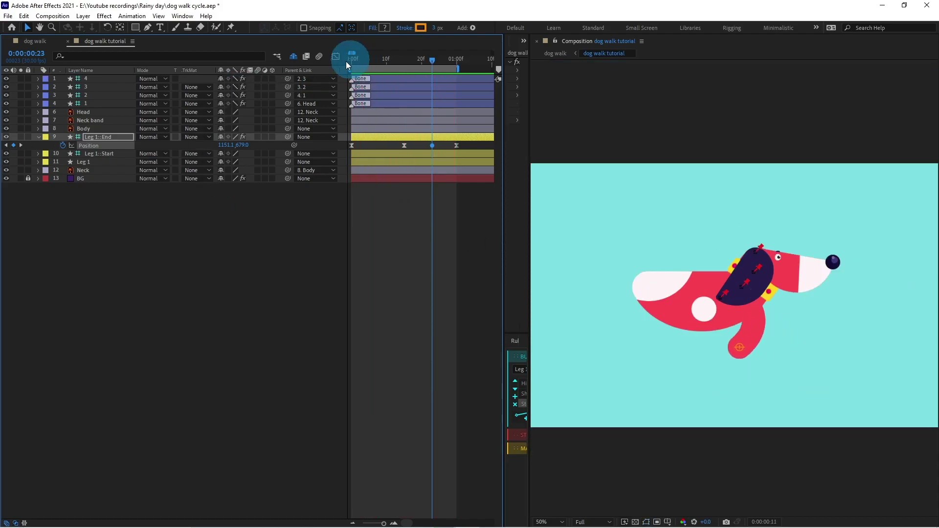
left_click(352, 60)
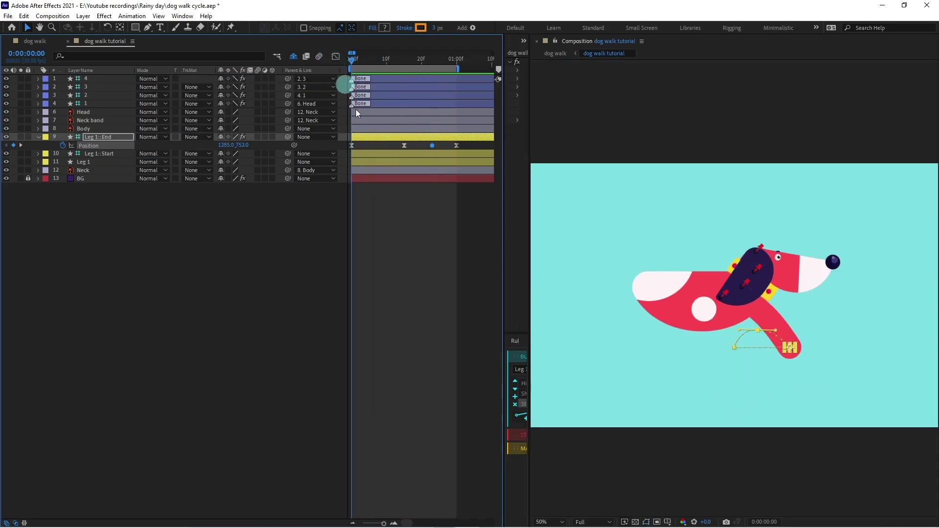
key("space")
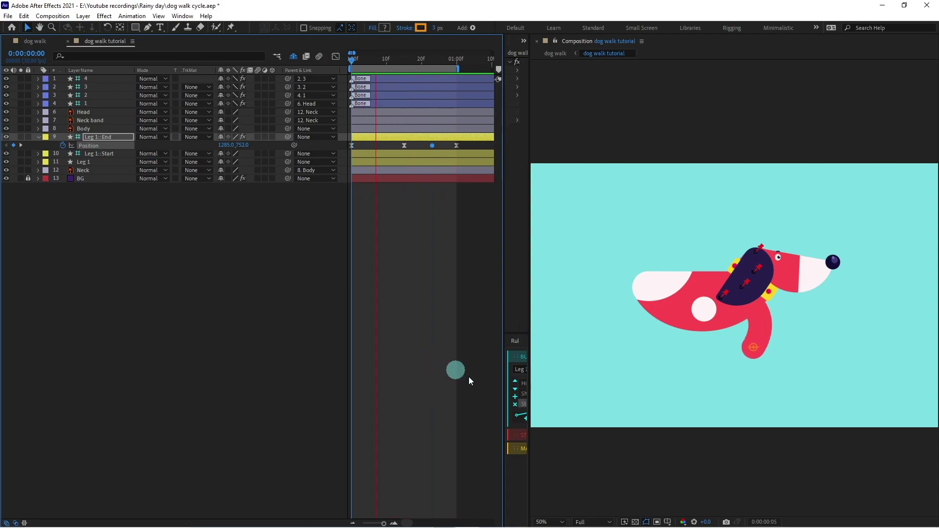
key("space")
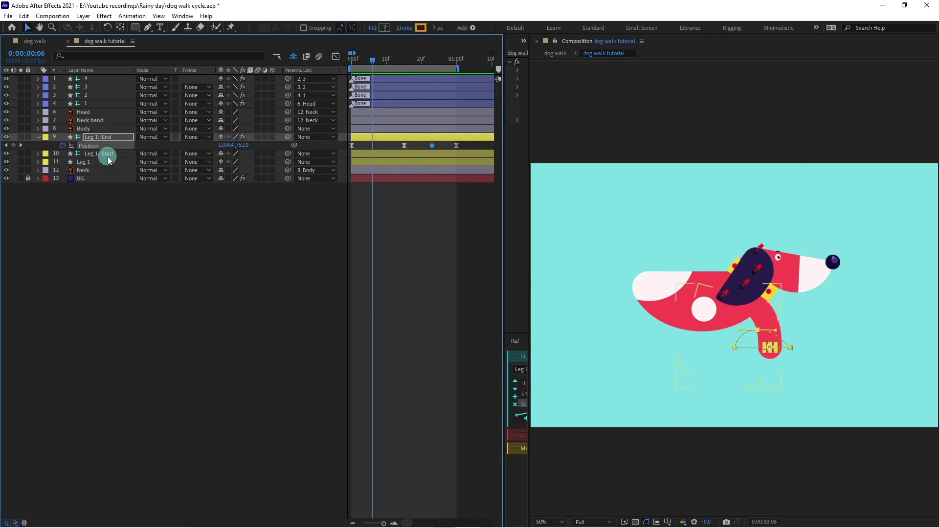
Add a Position keyframe to Leg 1::Start at 0:00:00:00
left_click(108, 155)
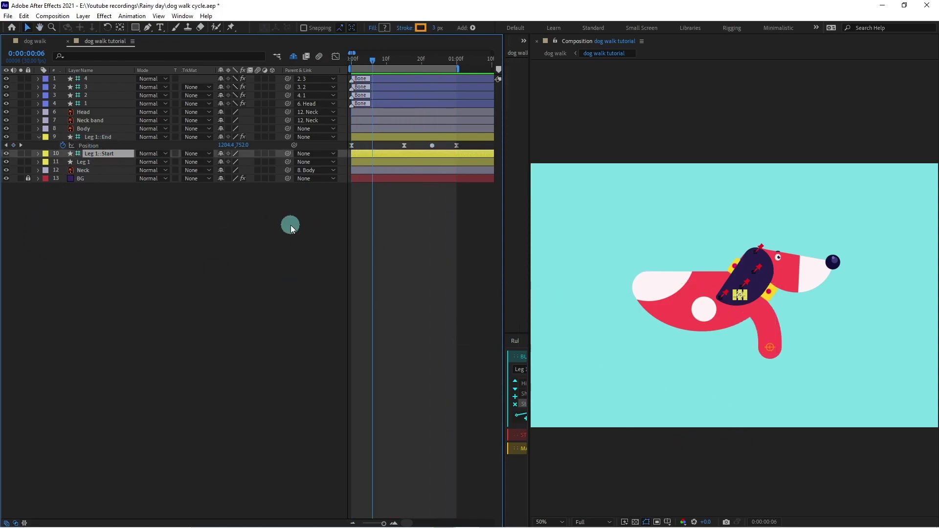
key("Home")
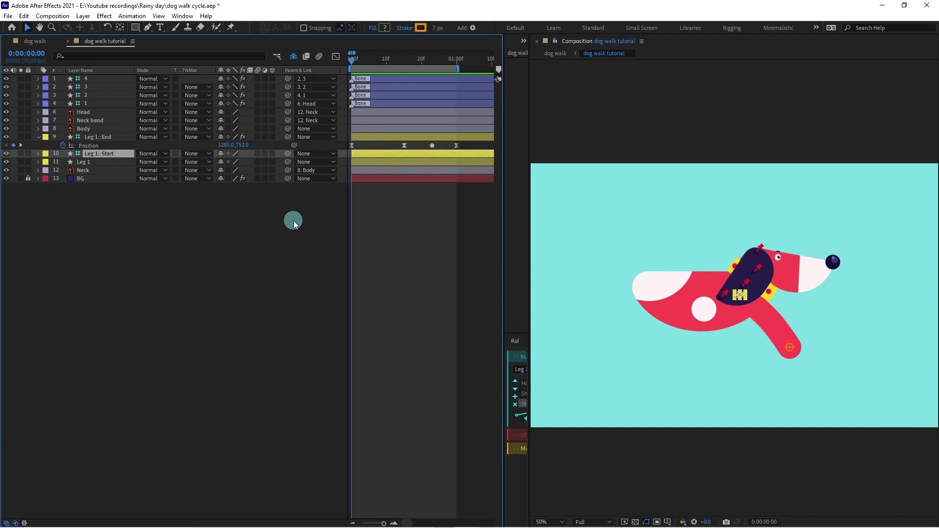
key("p")
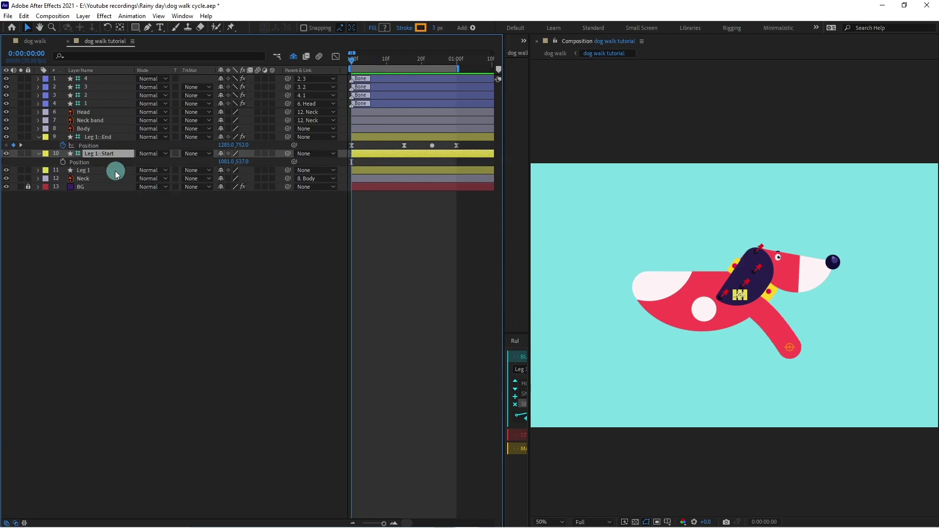
left_click(63, 162)
At 0:00:00:15, move the Leg 1::Start controller toward the dog's head to position 1129.5, 537
key("slash")
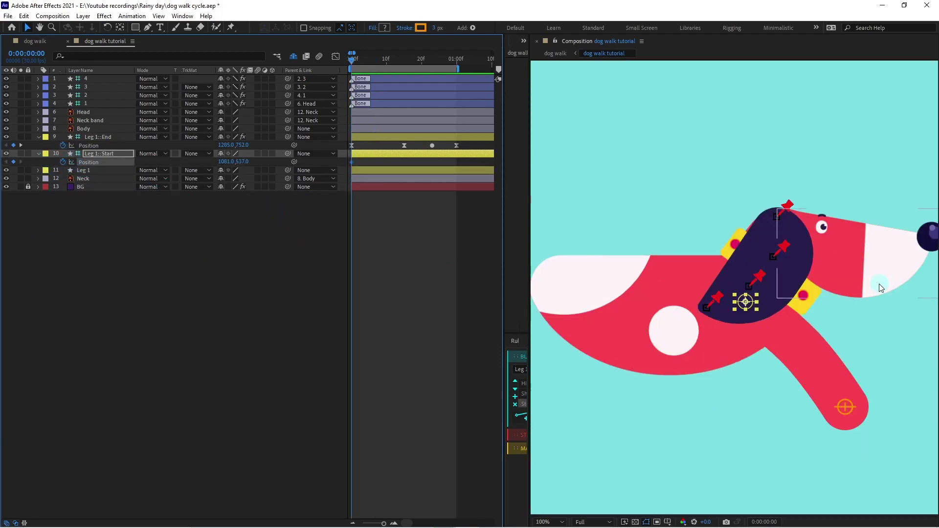
key("k")
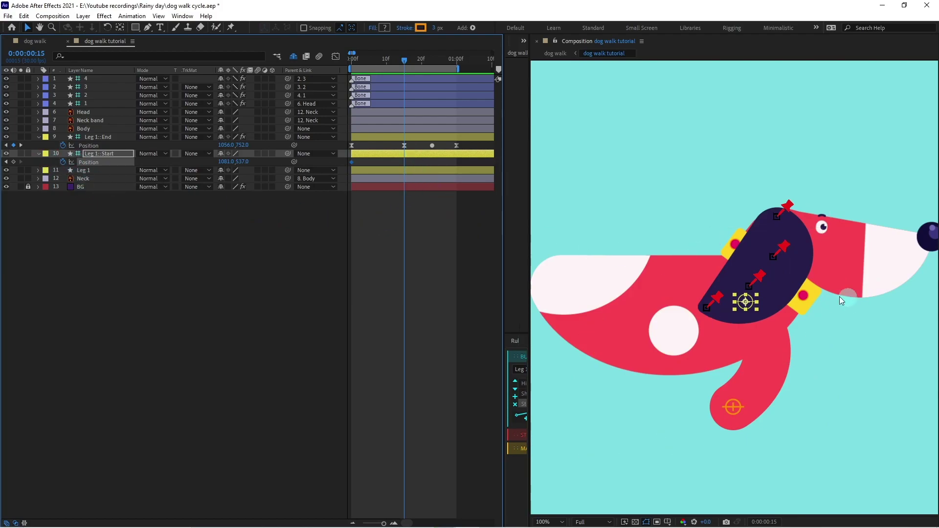
scroll(771, 298, "up", 1)
left_click_drag(721, 300, 770, 297)
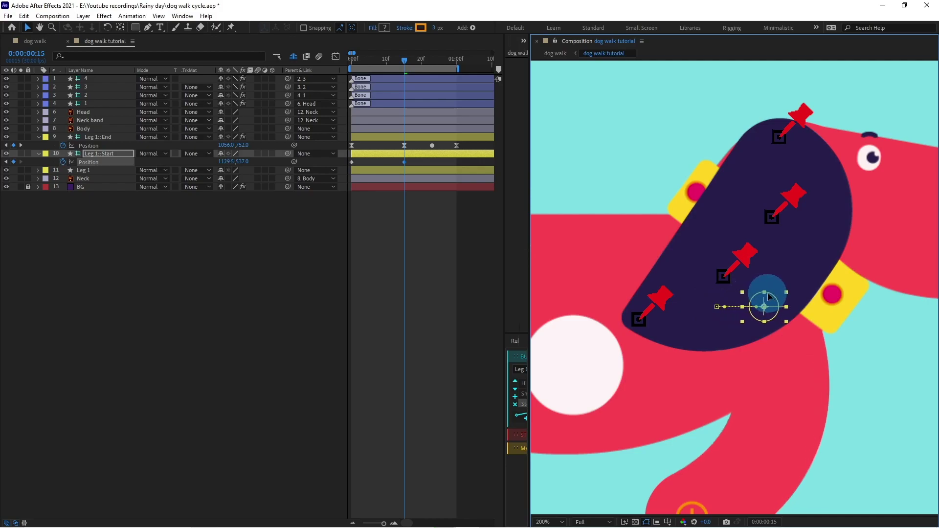
At 0:00:00:23, move Leg 1::Start toward the tail to about 1017, 547, and copy its first Position keyframe to 0:00:01:00
left_click(431, 62)
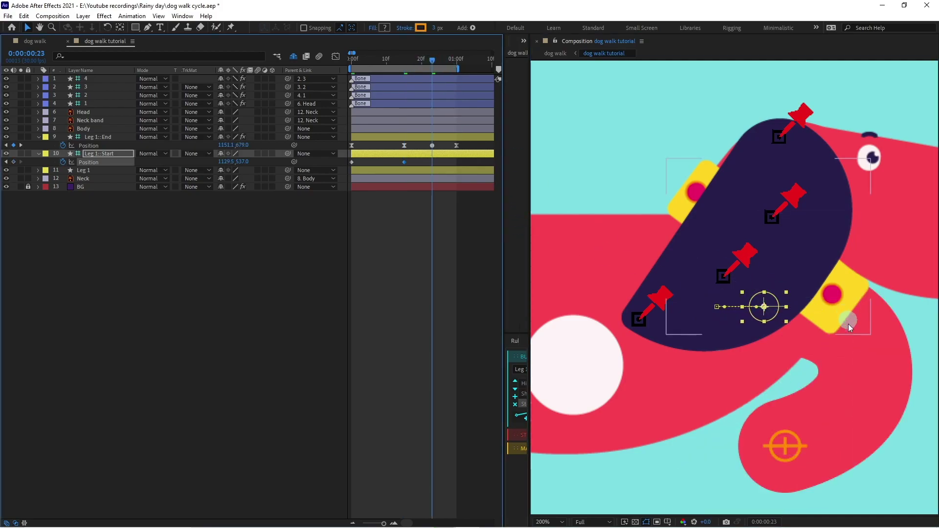
left_click_drag(766, 307, 662, 309)
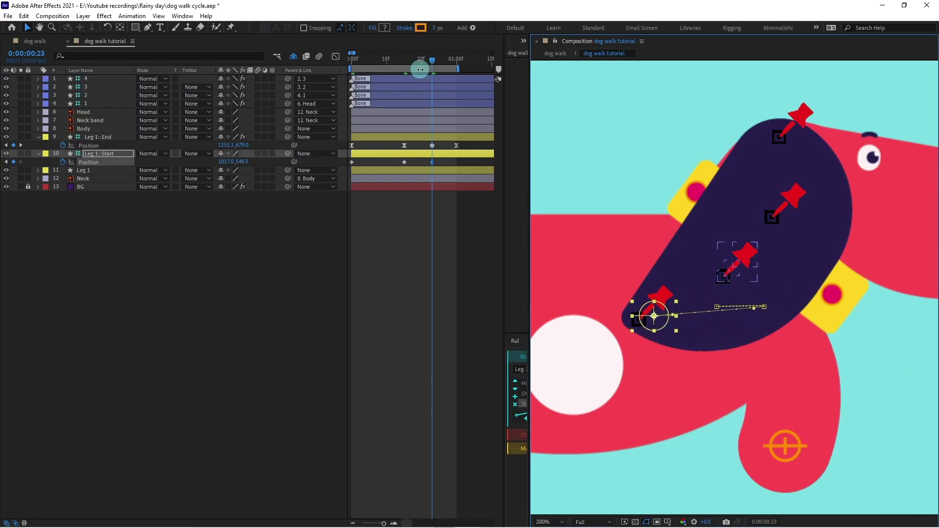
left_click(457, 62)
left_click_drag(348, 167, 355, 159)
key("ctrl+c")
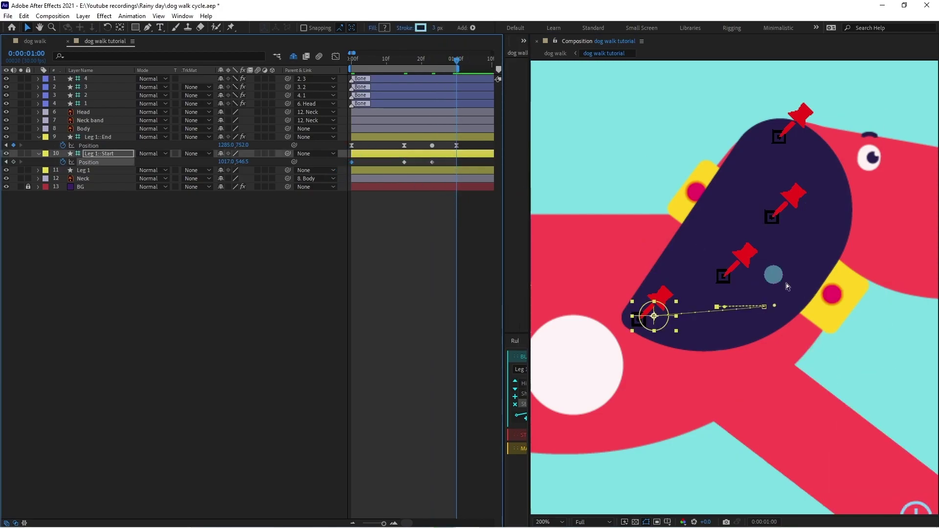
key("ctrl+v")
Apply Easy Ease to all of Leg 1::Start's Position keyframes and preview the leg's motion
scroll(802, 304, "down", 2)
left_click_drag(815, 321, 811, 328)
key("space")
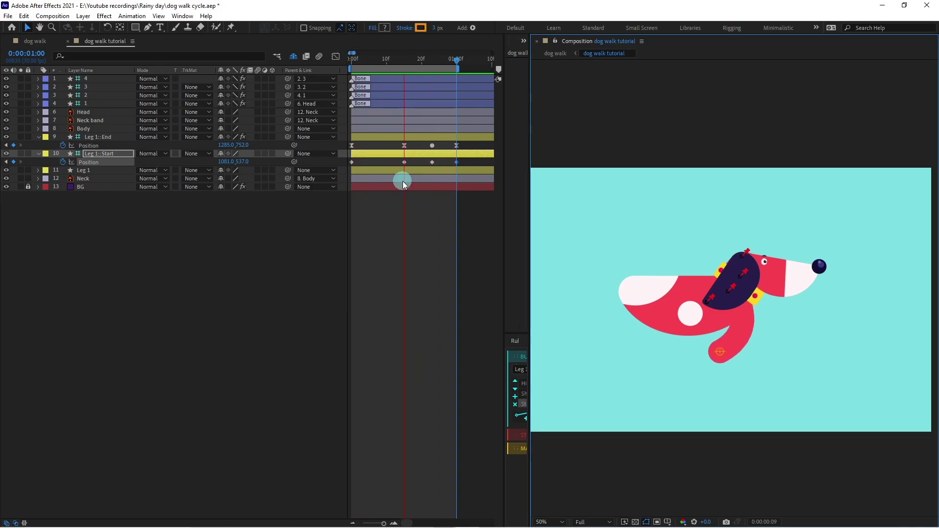
key("F9")
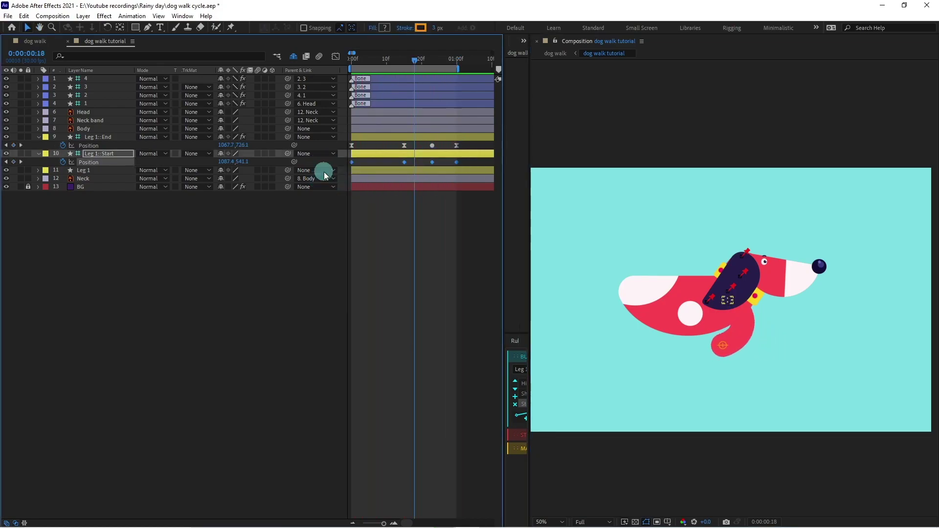
left_click(389, 255)
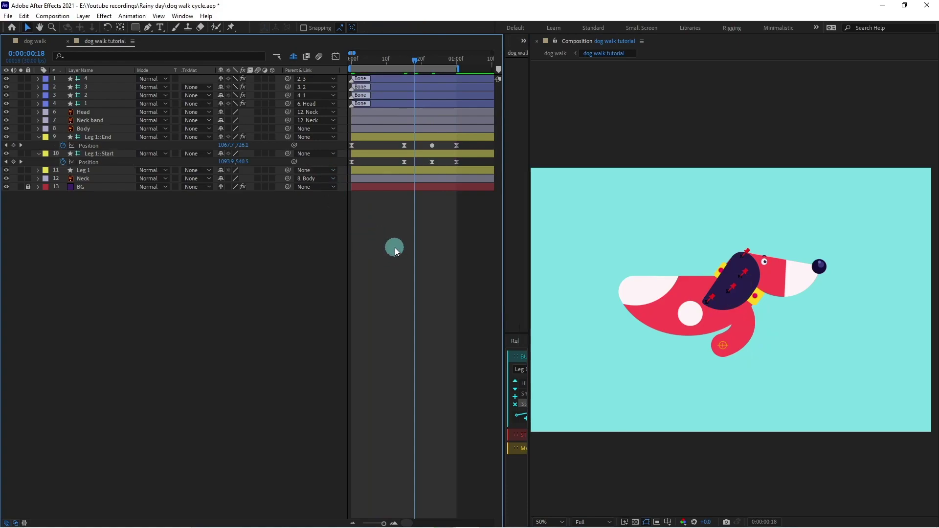
key("space")
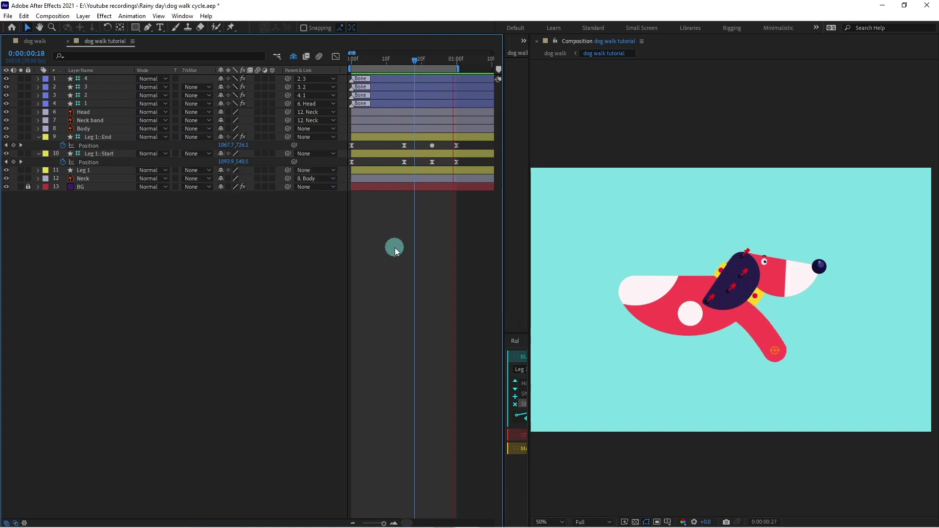
Shift all but the first Position keyframes of both Leg 1 controllers two frames earlier, with the second pair at 0:00:00:13
left_click_drag(370, 58, 351, 110)
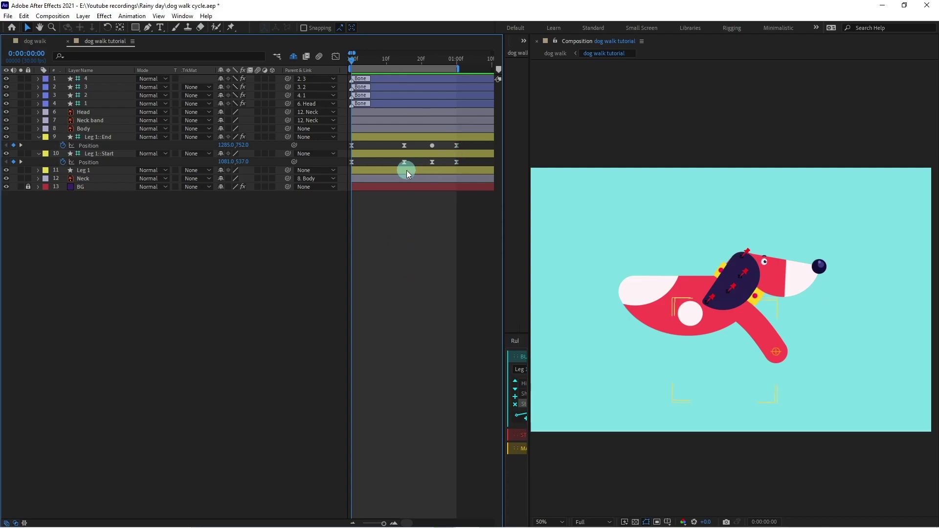
key("k")
key("Page_Up")
key("Page_Up")
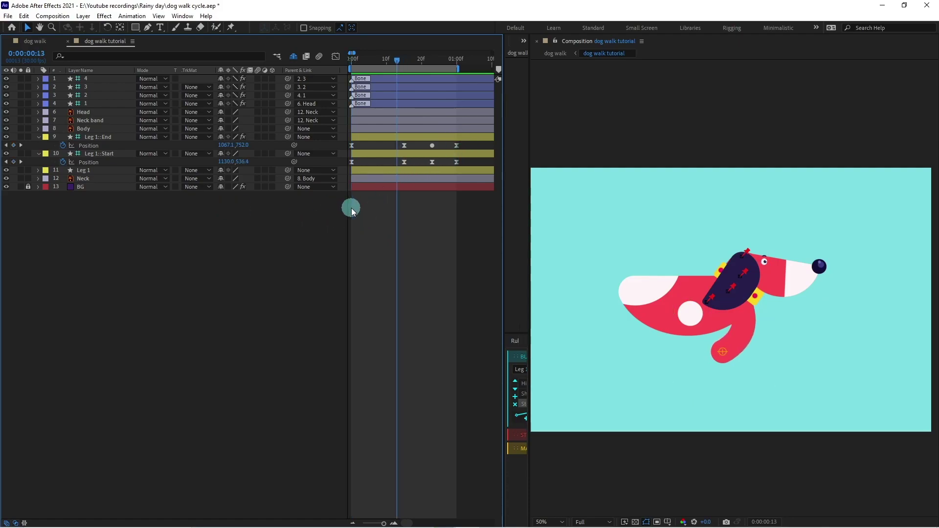
left_click_drag(475, 145, 394, 163)
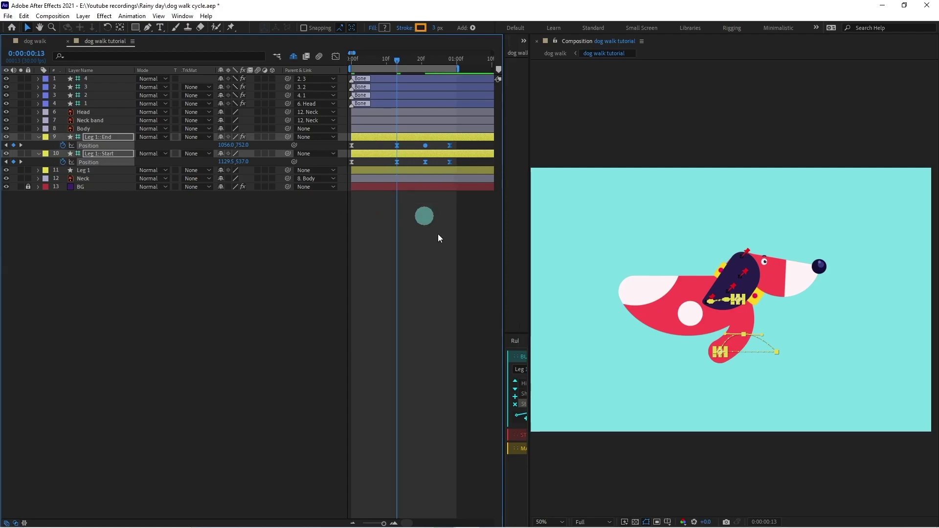
Shift the last two pairs of Leg 1 Position keyframes two frames earlier, placing the foot-lift pair at 0:00:00:19
key("k")
key("Page_Up")
key("Page_Up")
left_click_drag(468, 142, 411, 168)
left_click_drag(426, 162, 436, 163)
Move the final Position keyframes of both Leg 1 controllers to 0:00:00:24 and end the work area there
key("k")
key("Page_Up")
key("Page_Up")
left_click_drag(457, 69, 436, 68)
Preview the shortened leg cycle, deselect the keyframes and save the project
key("space")
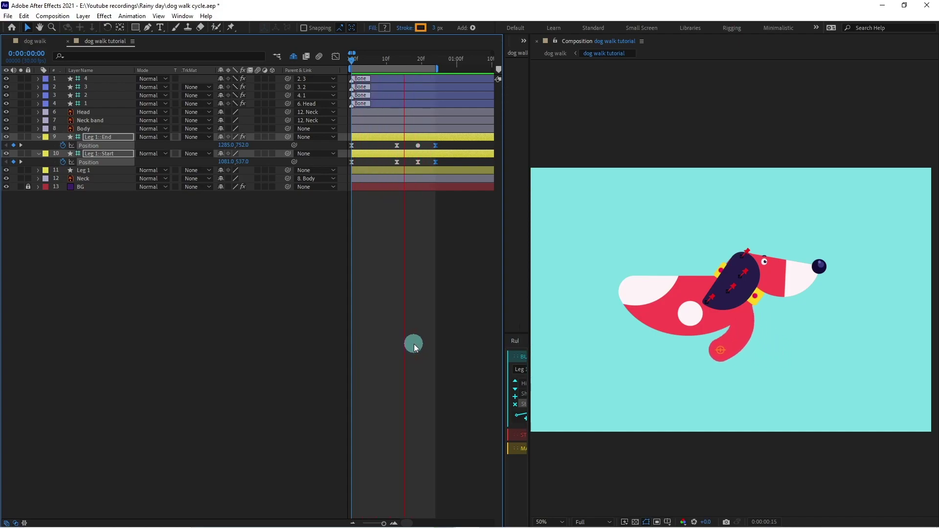
left_click(415, 344)
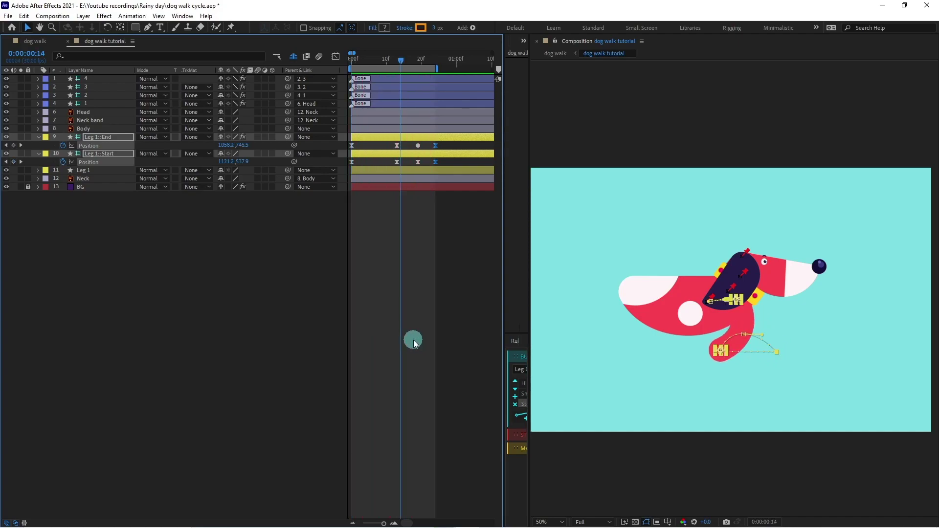
left_click(170, 262)
Duplicate the Leg 1 hose group, including its End and Start controllers, with RubberHose's duplicate function
left_click(101, 138)
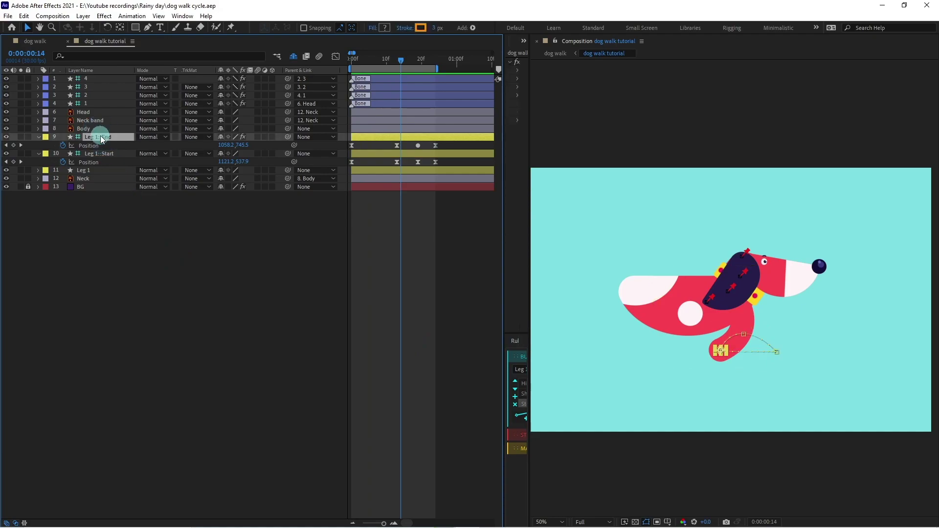
left_click(92, 171, "shift")
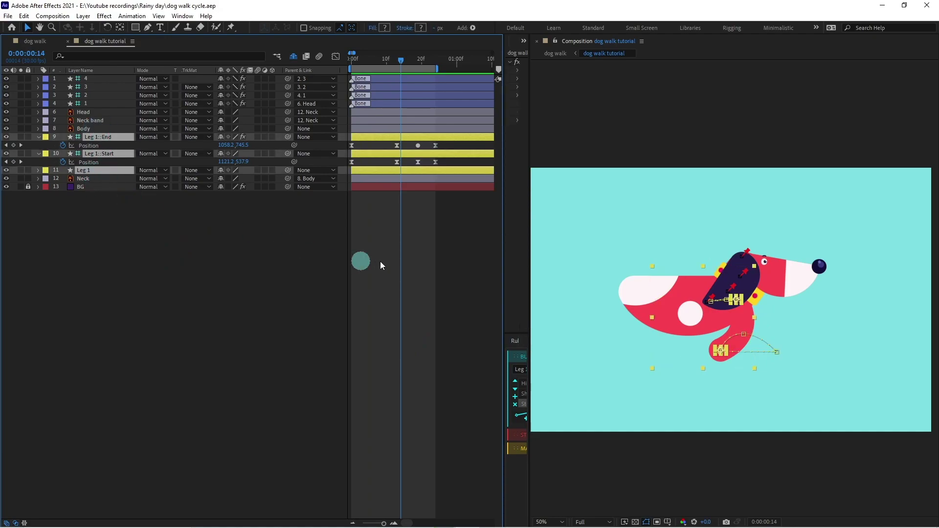
left_click_drag(532, 225, 613, 213)
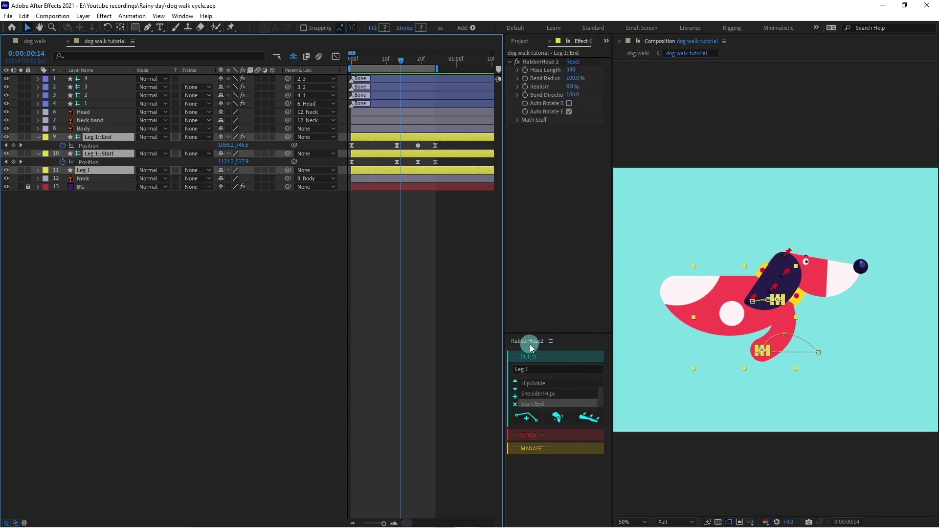
left_click(530, 449)
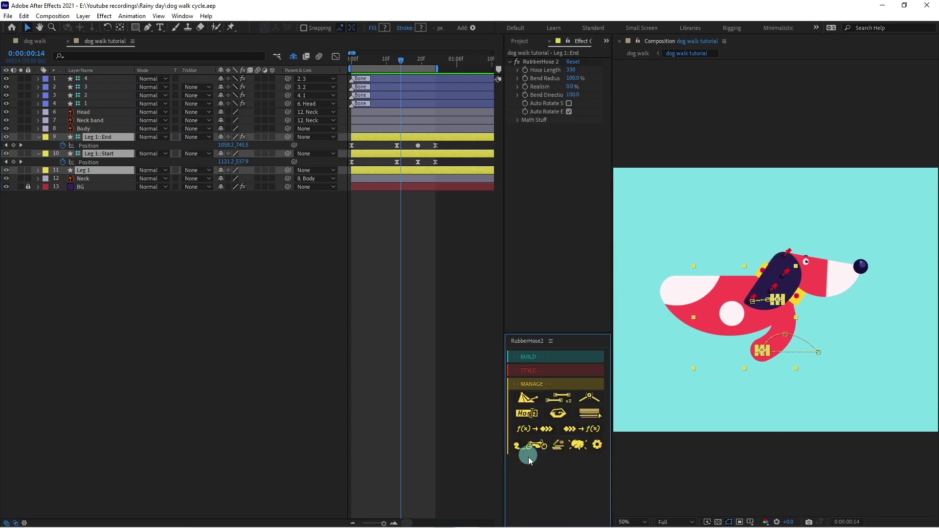
left_click(561, 402)
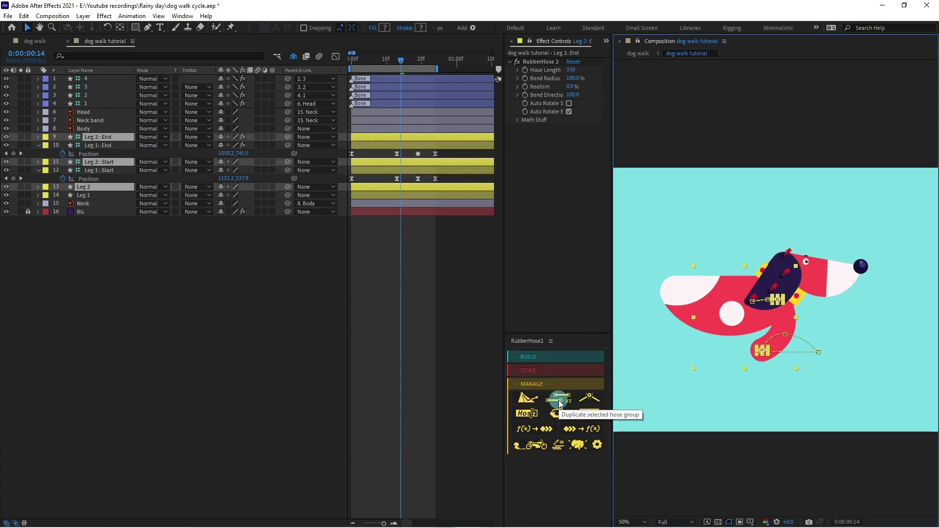
Move the three Leg 2 layers directly below Leg 1 in the layer stack and reveal their keyframes
left_click_drag(101, 188, 98, 201)
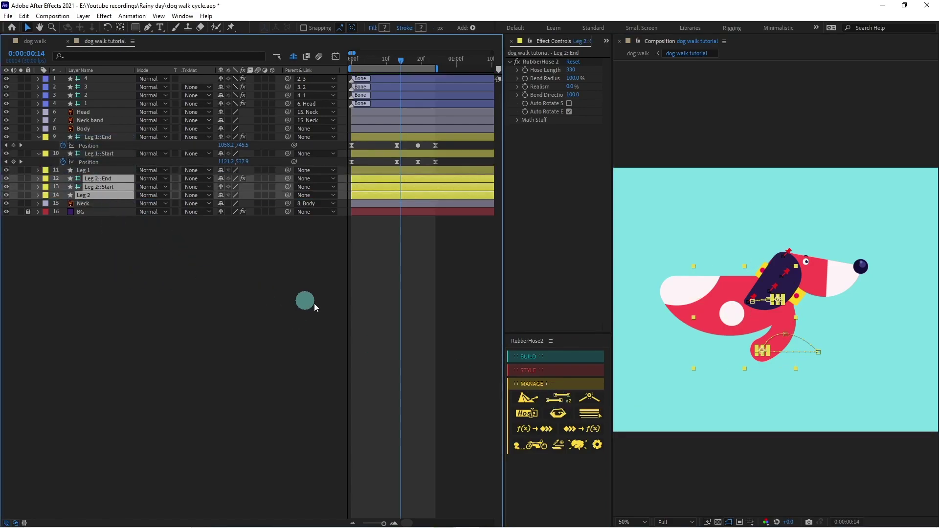
left_click(359, 292)
key("u")
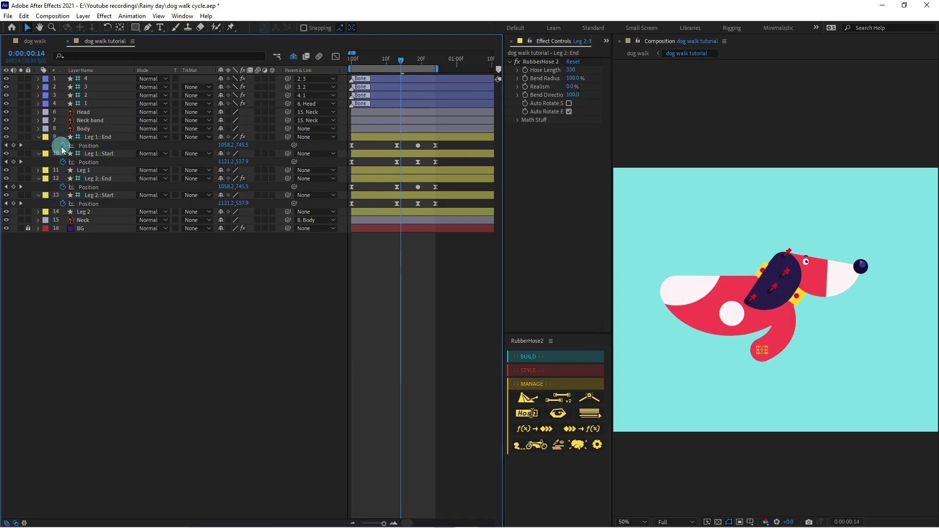
Add the expression loopIn()+loopOut()-value; to the Position of both the Leg 1 End and Leg 1 Start controllers
left_click(62, 146, "alt")
type("loo")
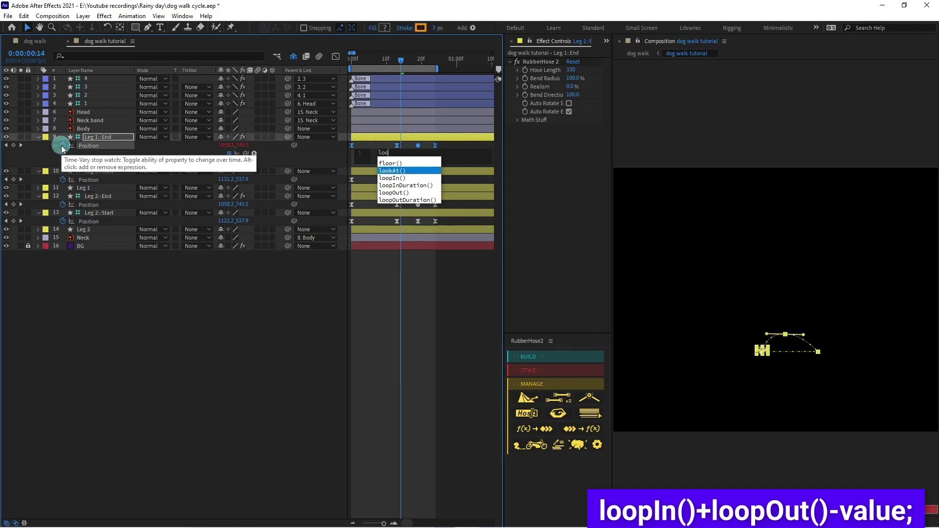
type("pIn()+loopOut()-value;")
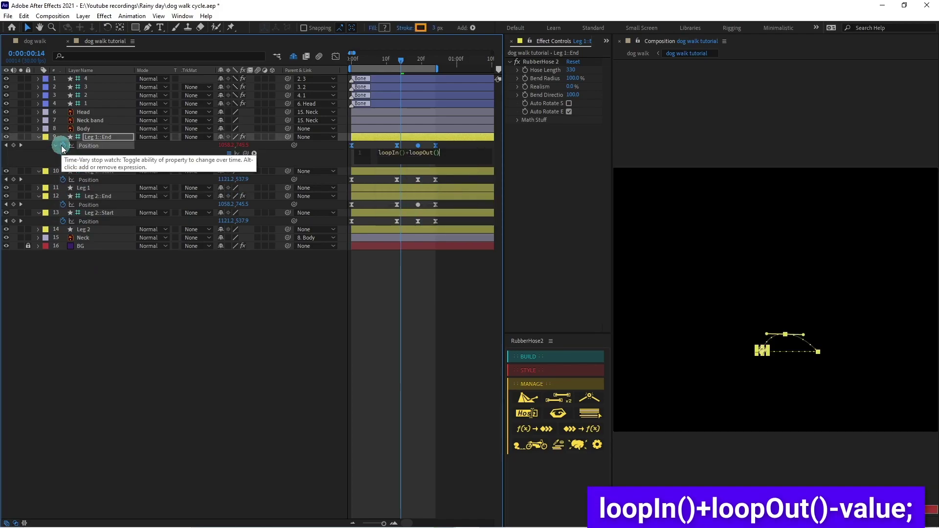
key("ctrl+c")
left_click(63, 180, "alt")
key("ctrl+v")
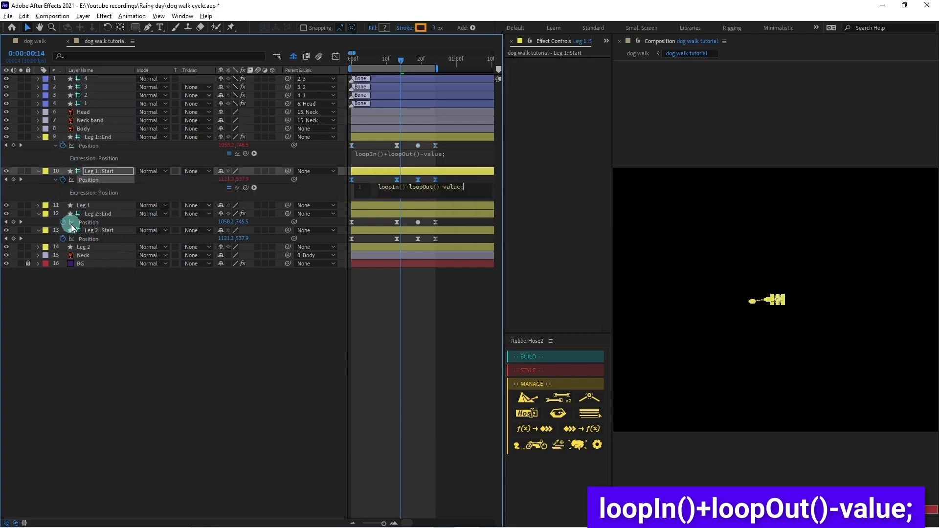
Apply the same loopIn()+loopOut()-value; expression to the Position of the Leg 2 End and Leg 2 Start controllers
left_click(63, 223, "alt")
key("ctrl+v")
left_click(63, 256, "alt")
key("ctrl+v")
left_click(185, 372)
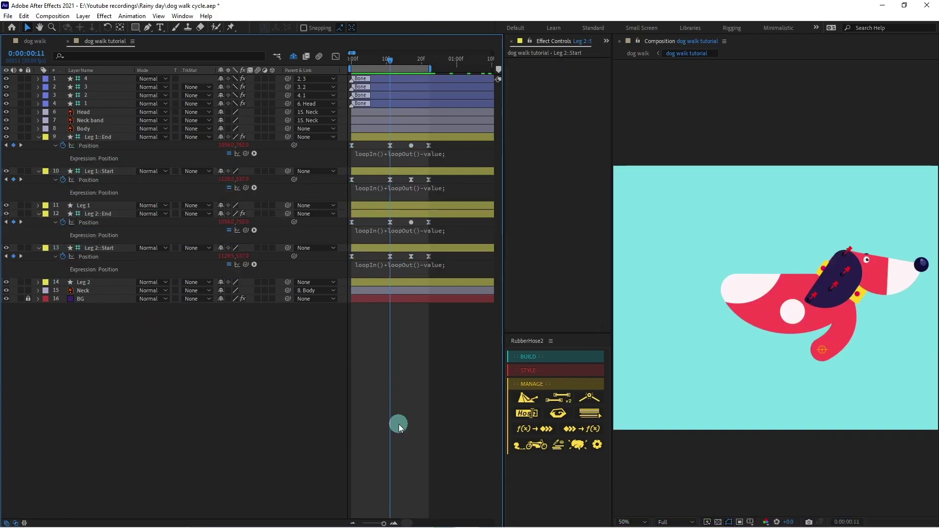
Shift all Position keyframes of both Leg 2 controllers to start at 0:00:00:11 and preview the alternating legs
key("space")
left_click_drag(448, 221, 391, 259)
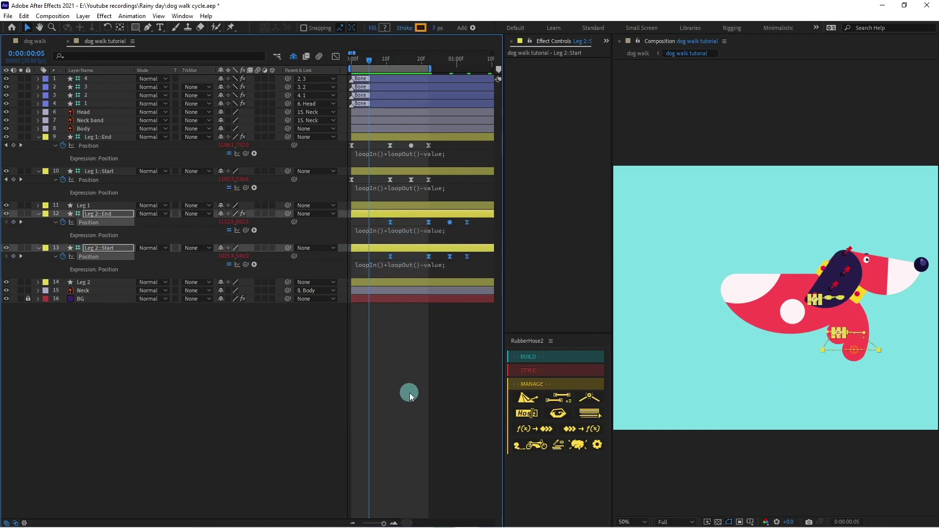
key("space")
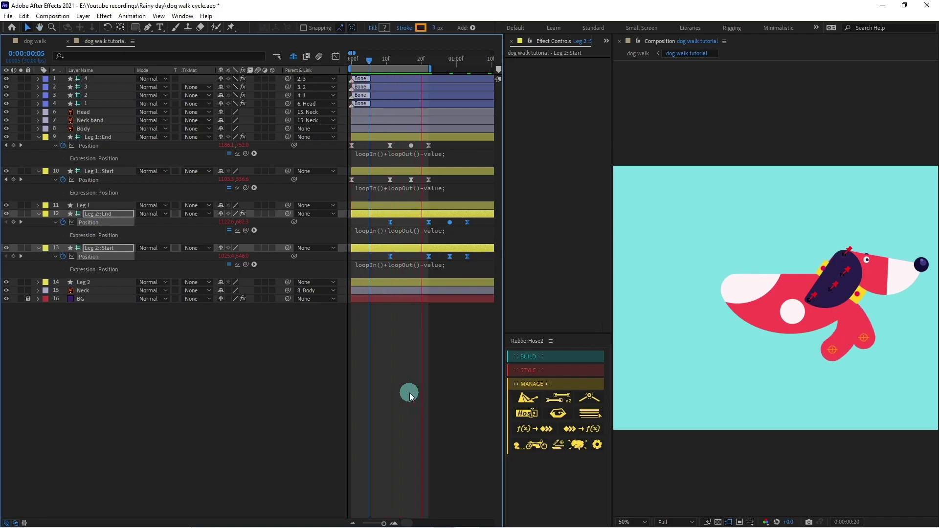
key("space")
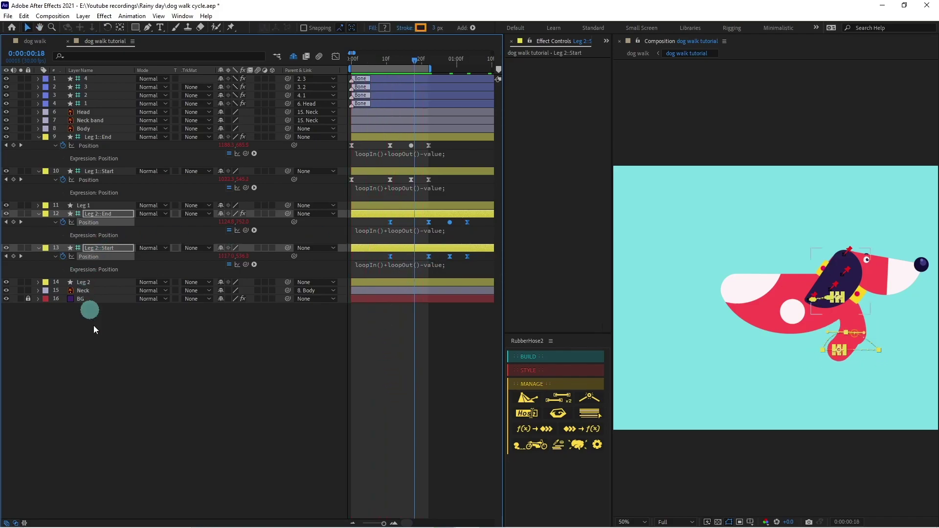
Change the stroke color of the Leg 2 shape layer to a slightly darker red
left_click(90, 308)
left_click(84, 282)
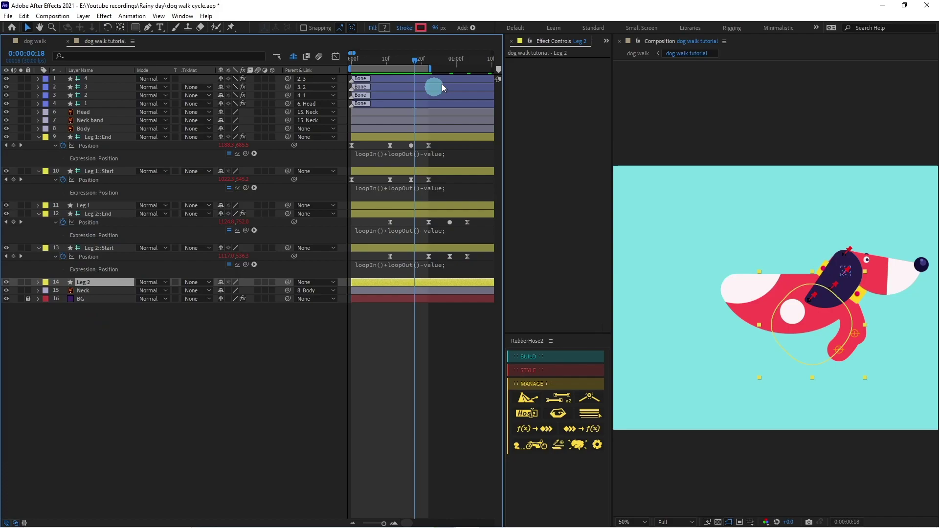
left_click(421, 27)
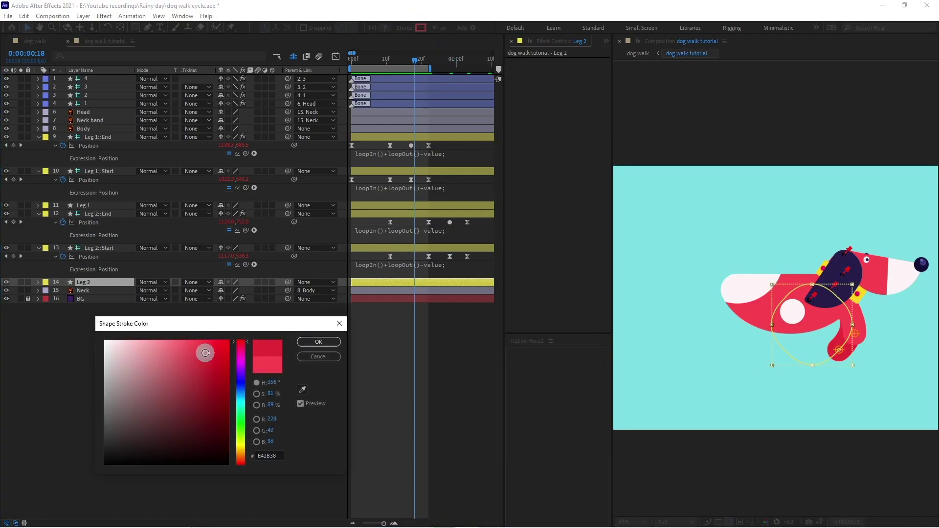
left_click(205, 348)
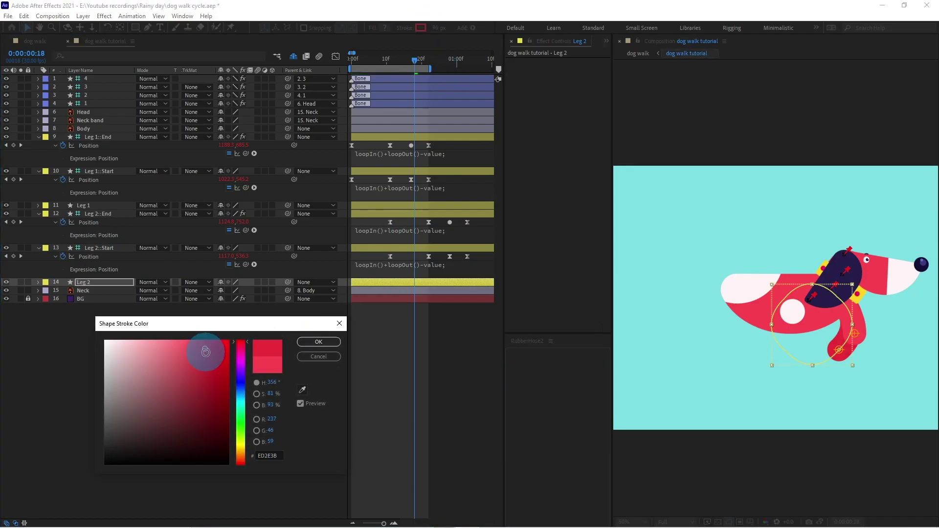
left_click(316, 342)
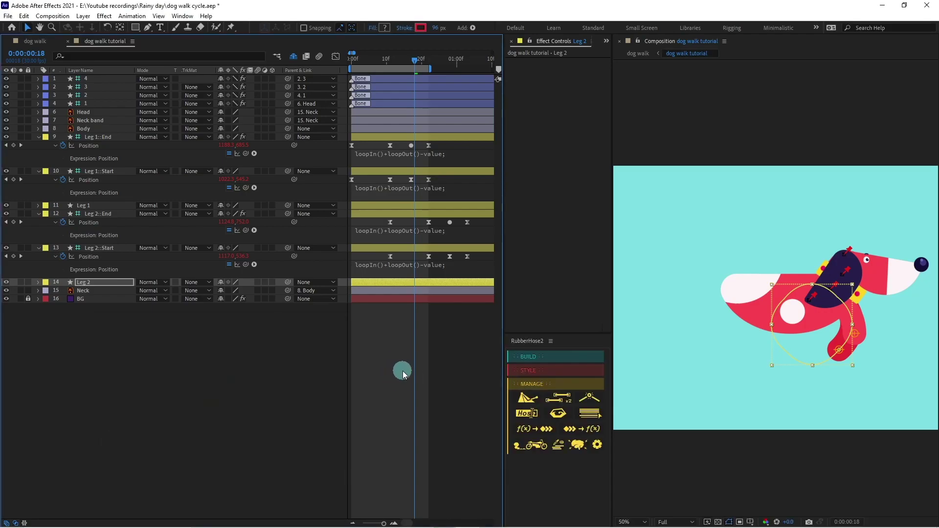
left_click(403, 374)
At 0:00:00:11, nudge all Position keyframes of both Leg 1 controllers slightly toward the dog's tail and preview the walk
left_click_drag(398, 62, 392, 64)
left_click_drag(449, 153, 338, 196)
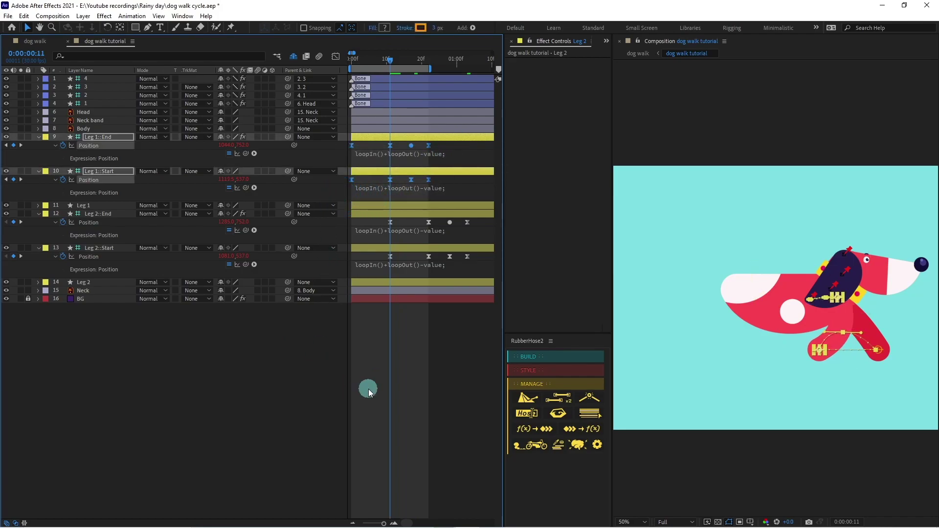
key("space")
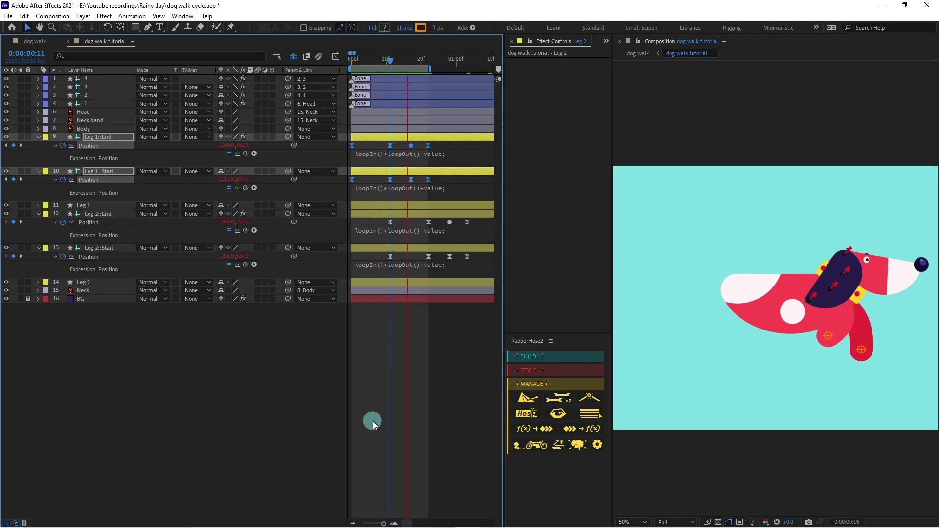
key("space")
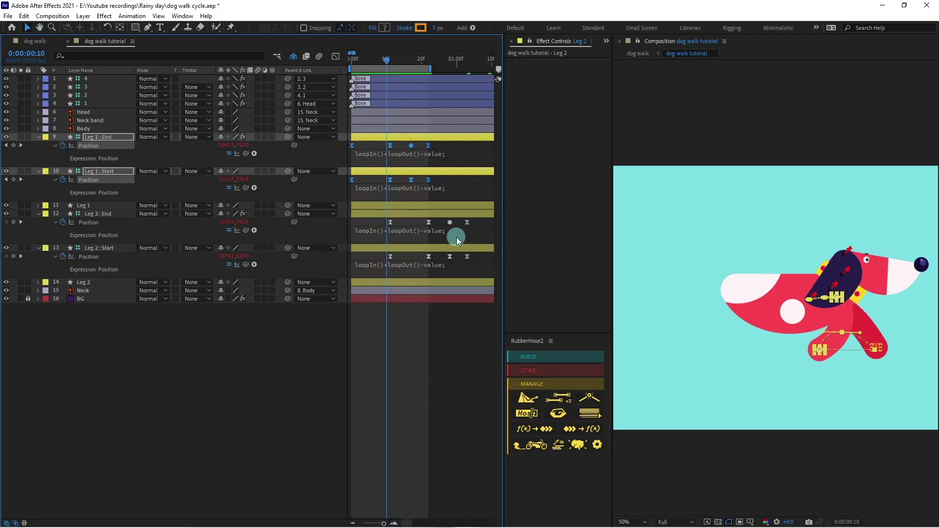
Fine-tune both legs' keyframes at 0:00:00:11, placing Leg 1 End at 1030, 752 and Leg 2 End at 1271, 752, and preview
key("Page_Down")
left_click_drag(480, 227, 378, 254)
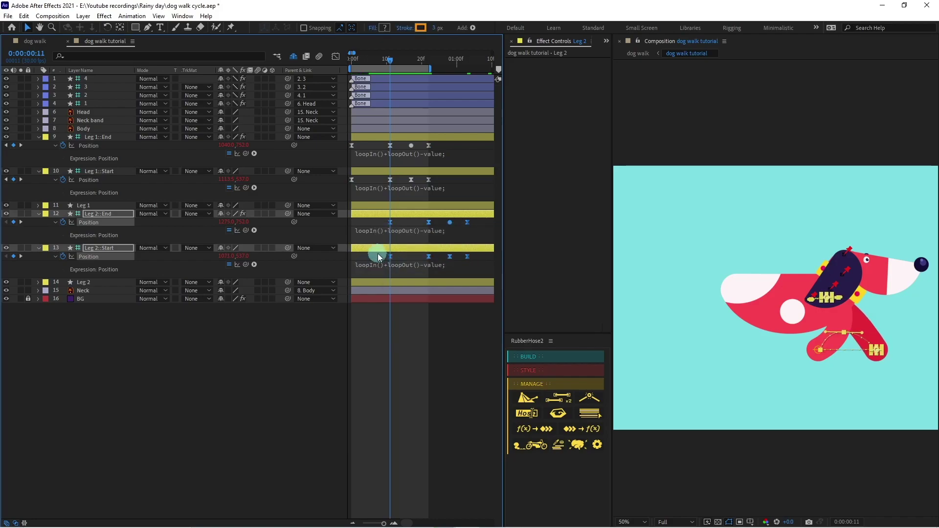
left_click_drag(451, 150, 343, 178)
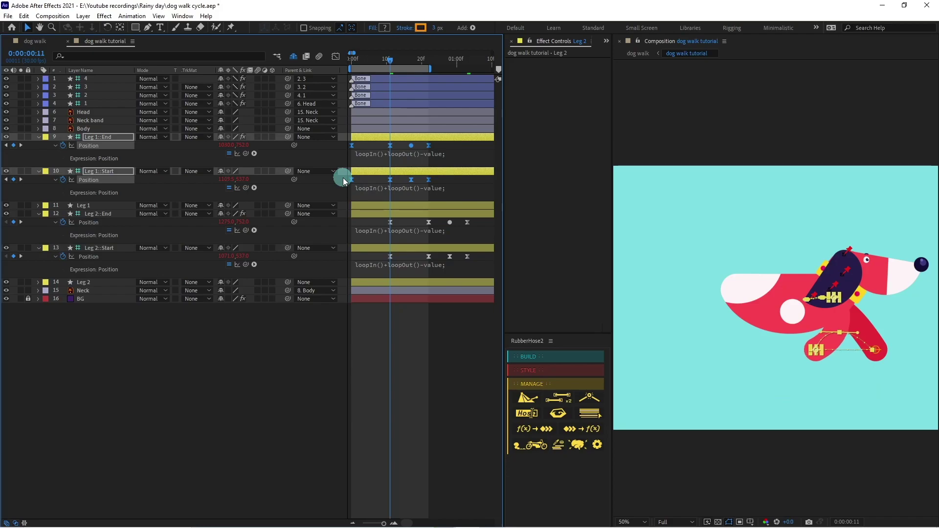
left_click_drag(482, 227, 363, 266)
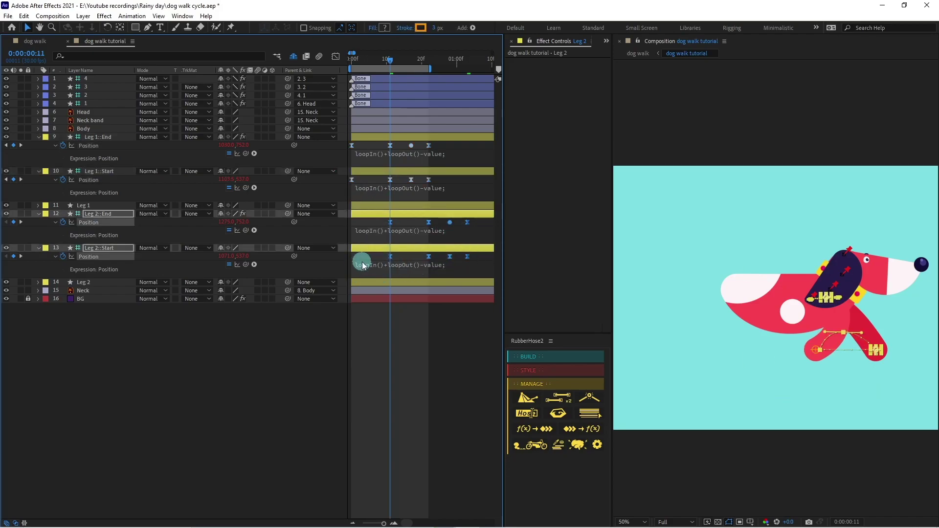
key("space")
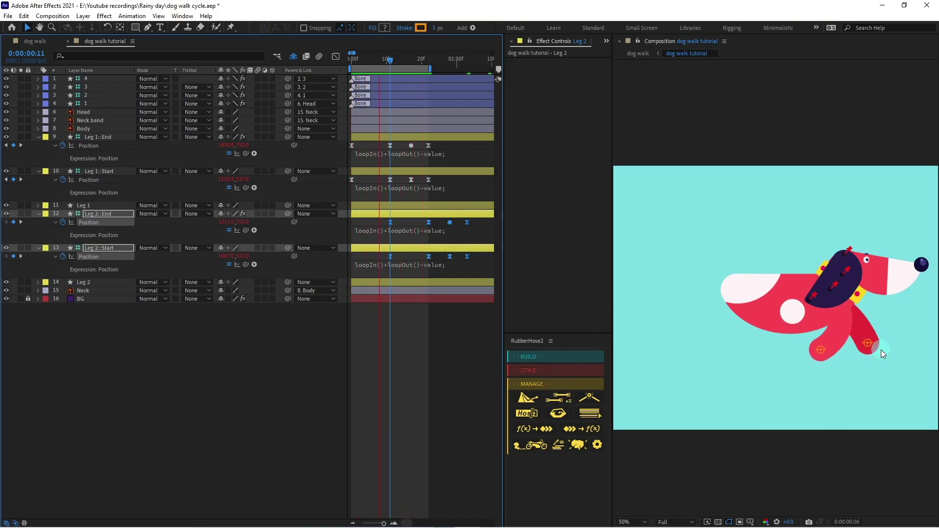
left_click(404, 348)
Duplicate all Leg 1 and Leg 2 layers with RubberHose's duplicate function and move the Leg 3 and Leg 4 copies below Leg 2
left_click_drag(400, 60, 310, 69)
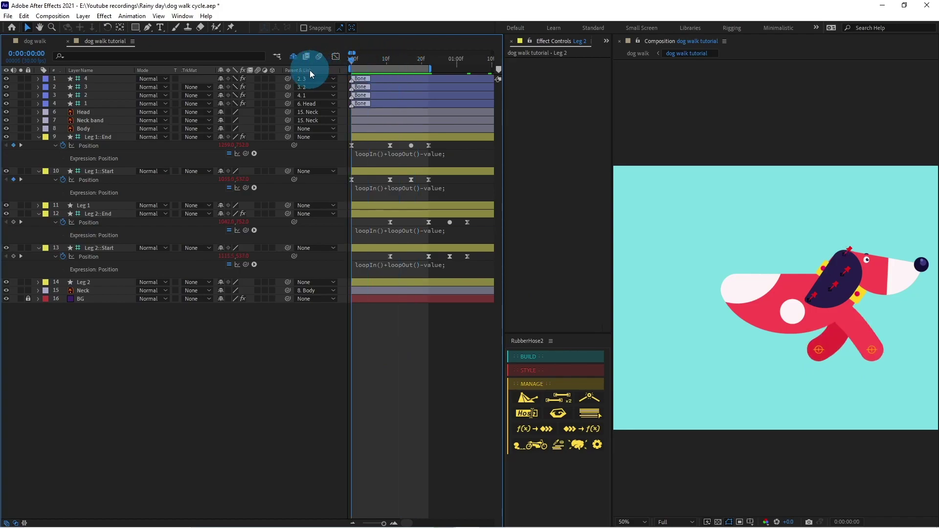
left_click(98, 137)
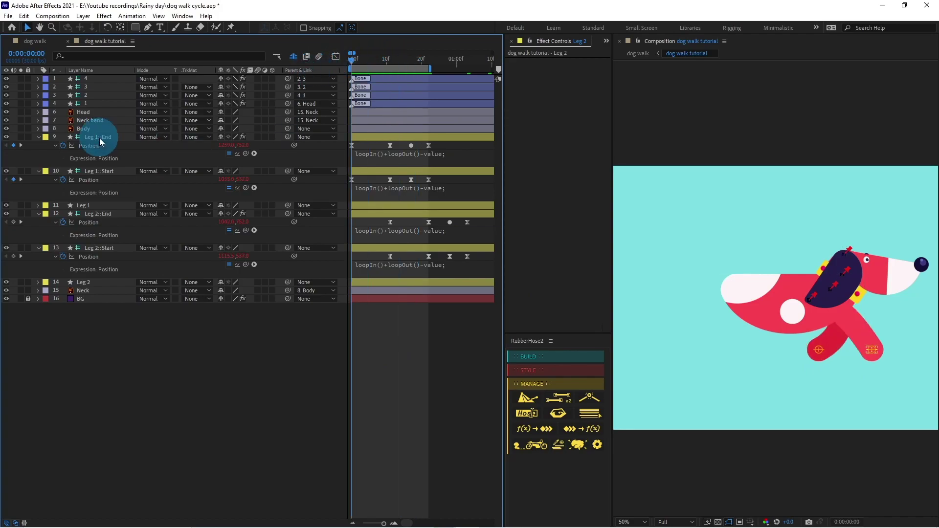
left_click(97, 248, "shift")
left_click(88, 284, "shift")
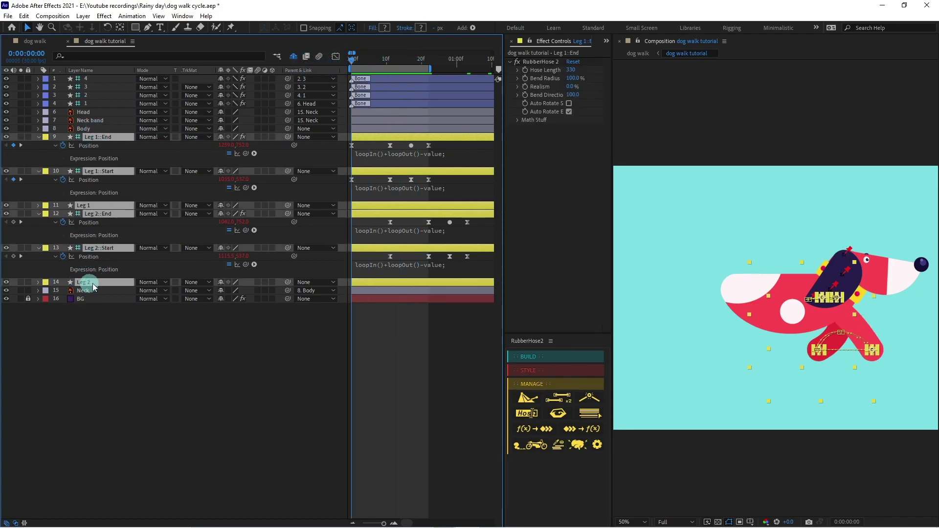
left_click(557, 400)
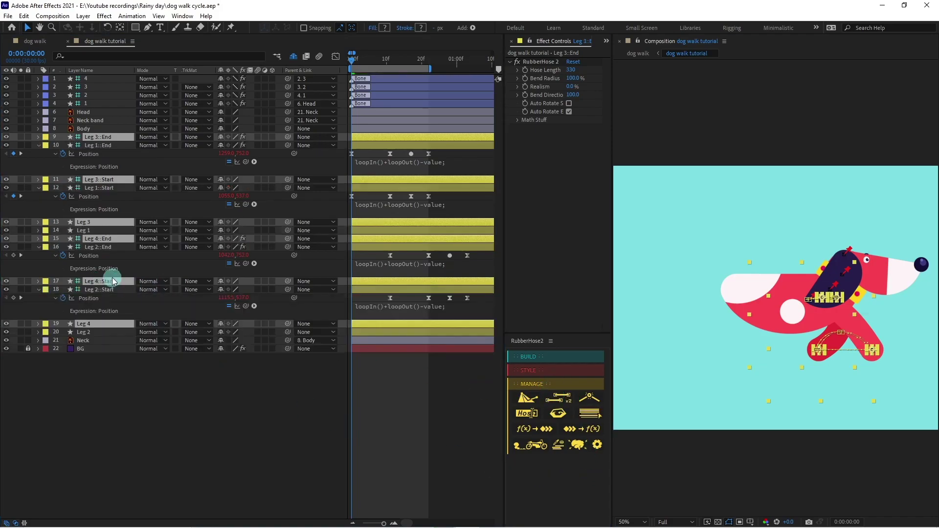
left_click_drag(97, 326, 129, 339)
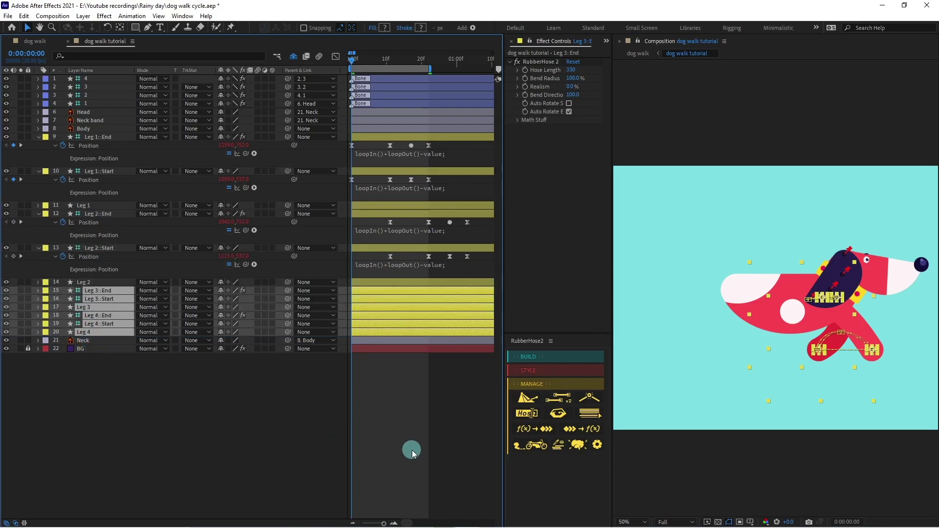
Move all Leg 3 and Leg 4 controller keyframes to the dog's hind end, placing Leg 3 End at 649, 752 at 0:00:00:11
key("u")
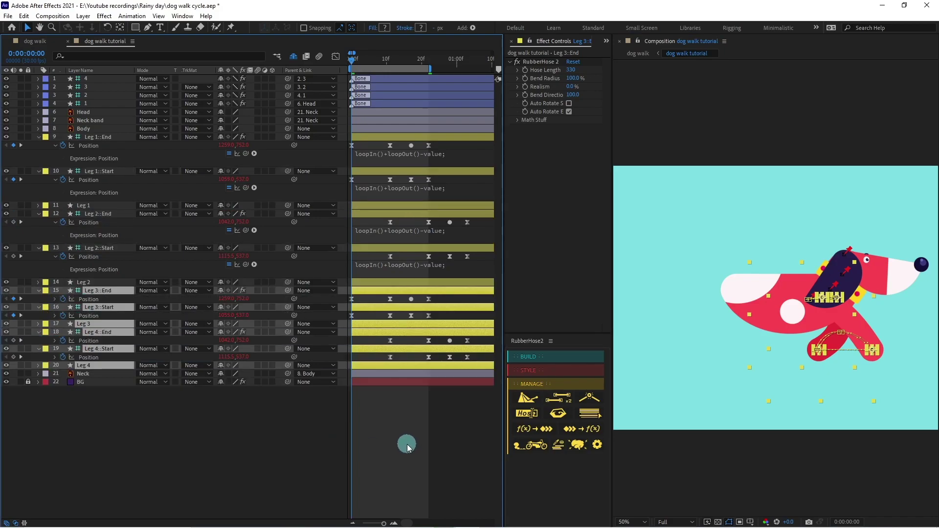
left_click_drag(460, 302, 315, 321)
left_click_drag(395, 64, 390, 63)
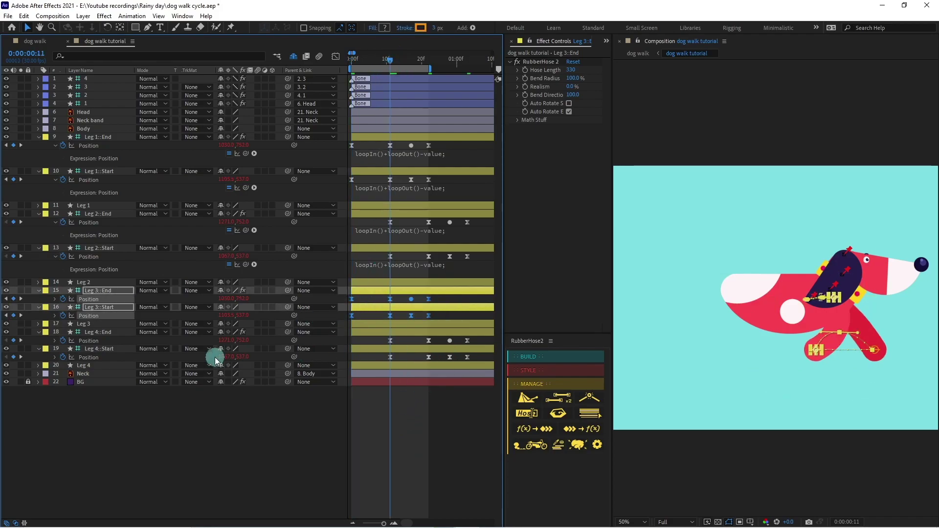
left_click(326, 316)
left_click_drag(446, 300, 314, 319)
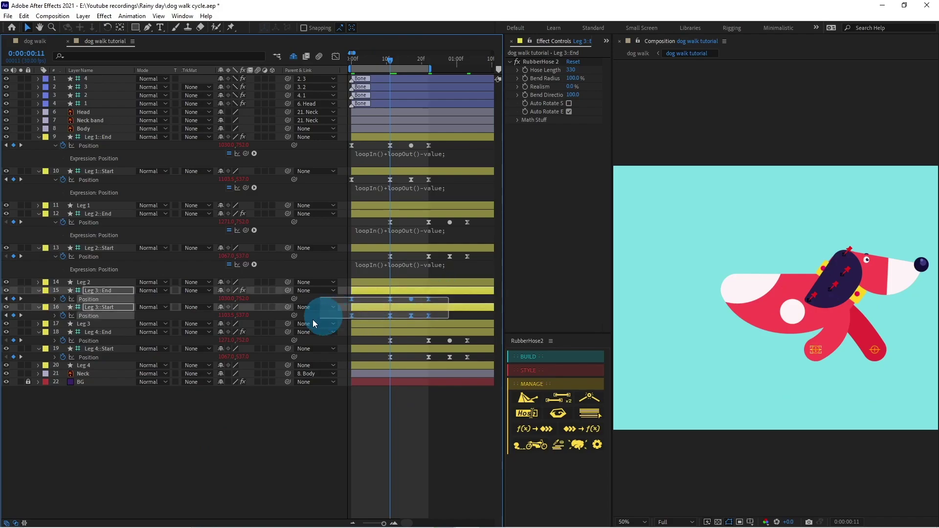
left_click(512, 352)
left_click_drag(480, 341, 410, 366)
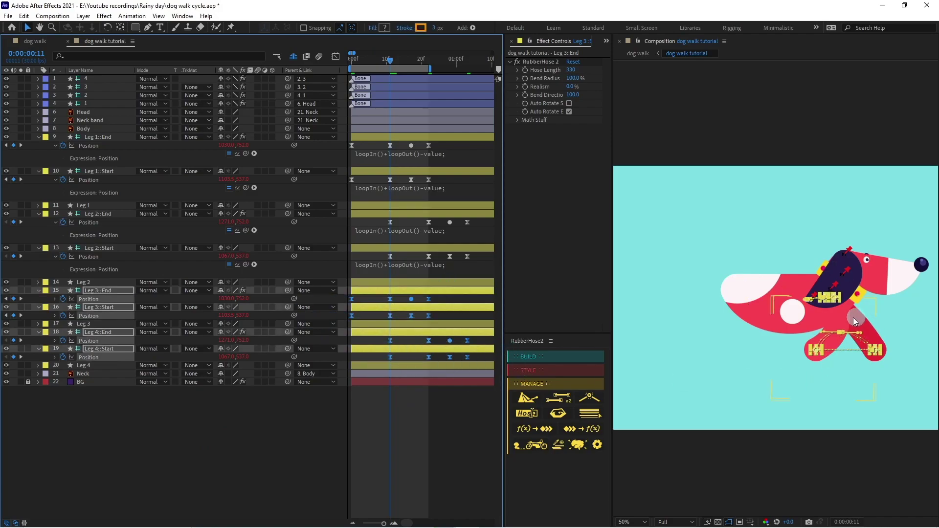
scroll(853, 318, "up", 2)
left_click_drag(854, 361, 828, 314)
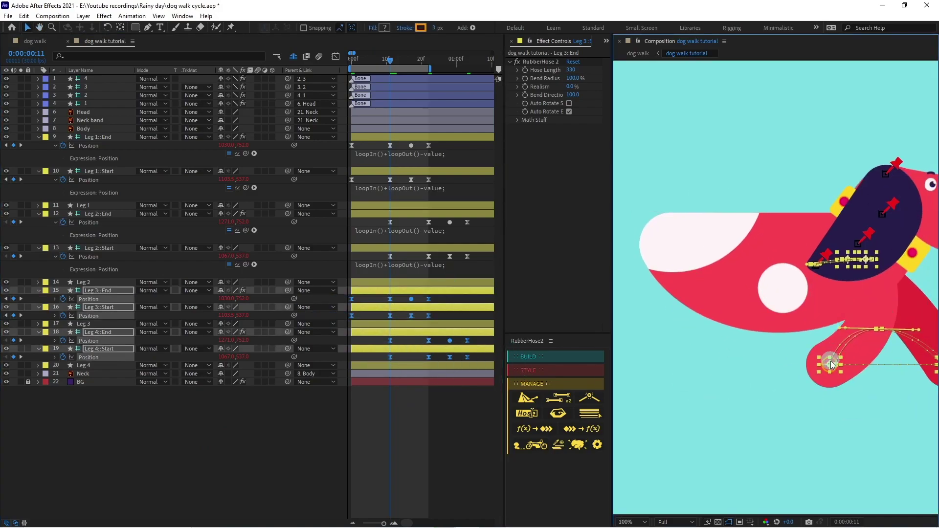
left_click_drag(830, 361, 643, 354)
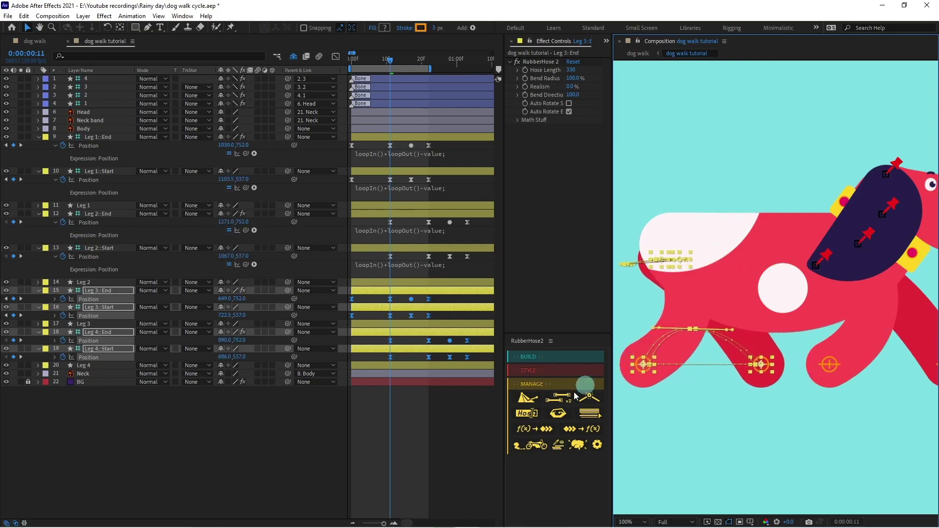
Deselect the keyframes and preview the walk cycle with all four legs
left_click(394, 419)
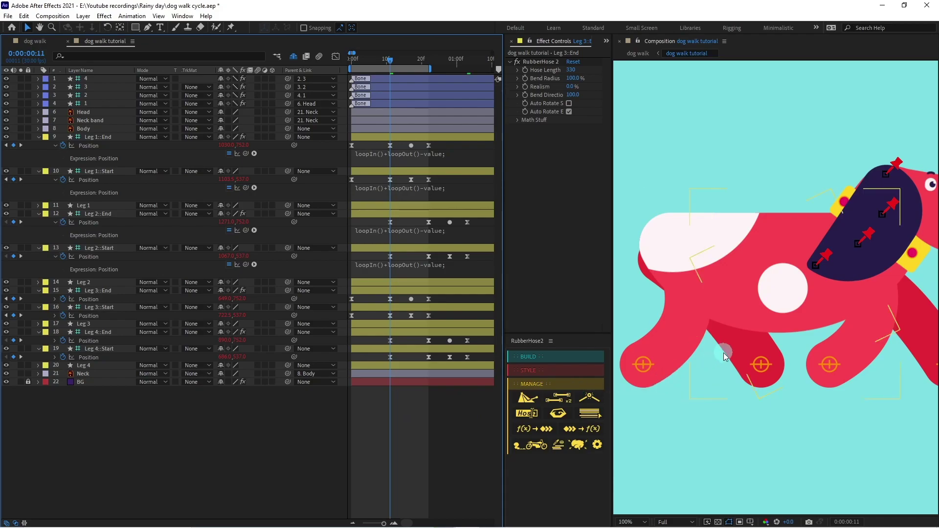
scroll(724, 353, "down", 2)
key("space")
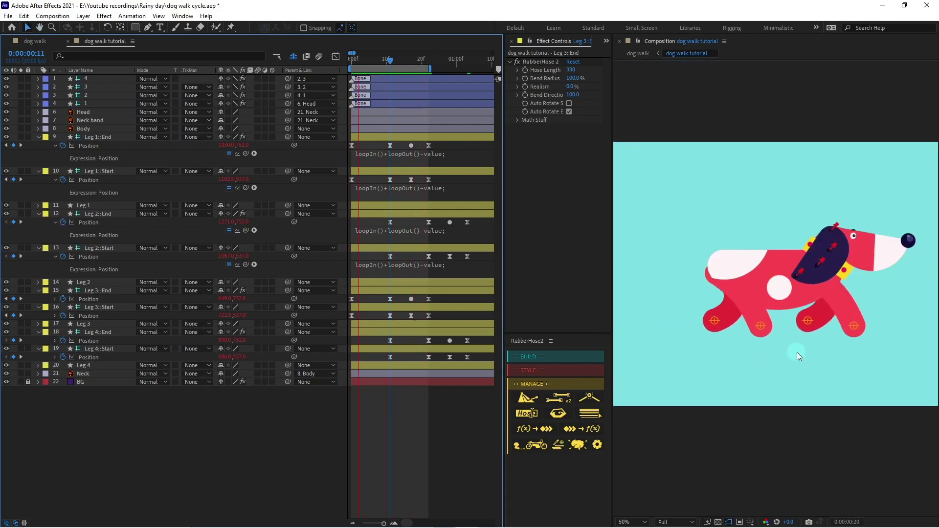
key("space")
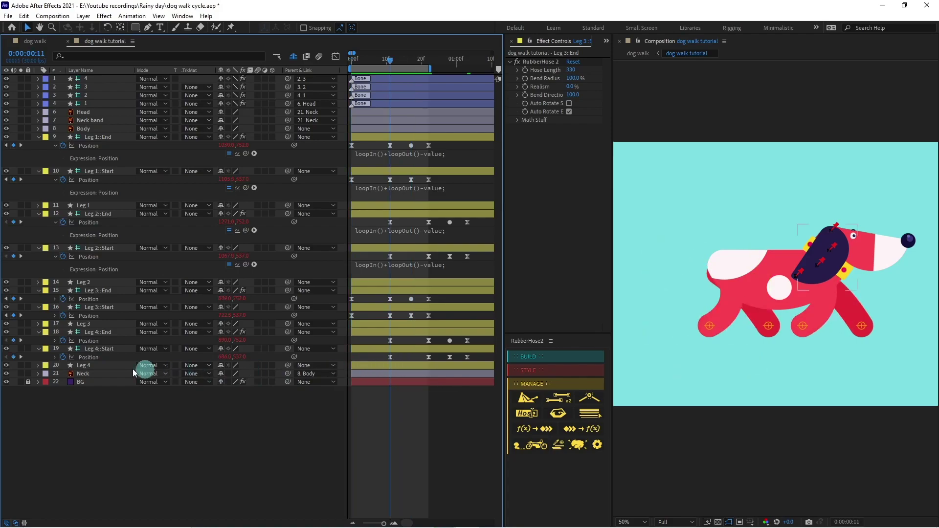
Remove the Position keyframes from the Leg 4 Start controller and nudge it about 10 px toward the dog's head
left_click(100, 350)
left_click(64, 358)
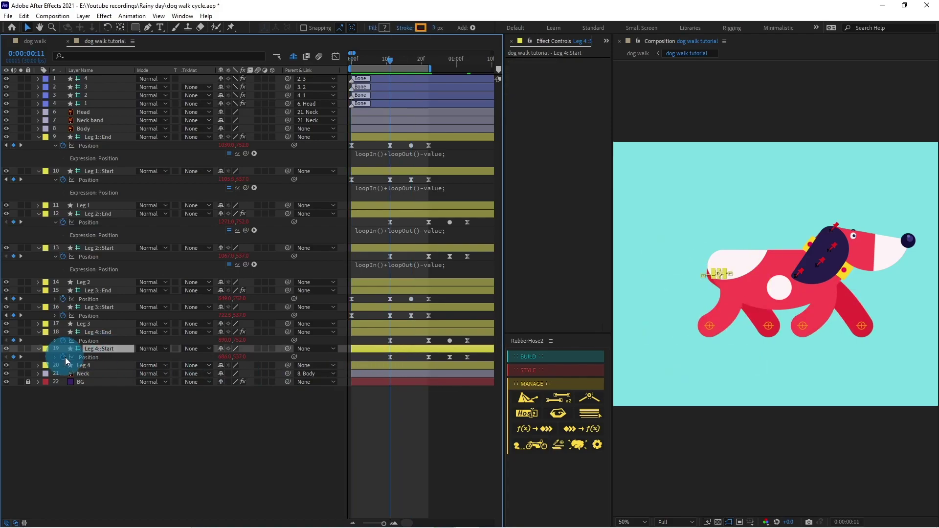
scroll(732, 313, "up", 1)
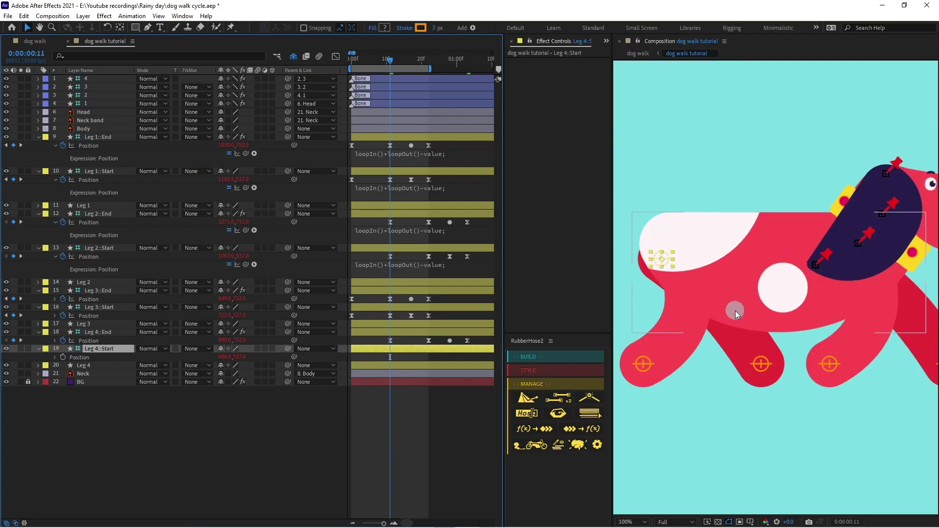
key("shift+Right")
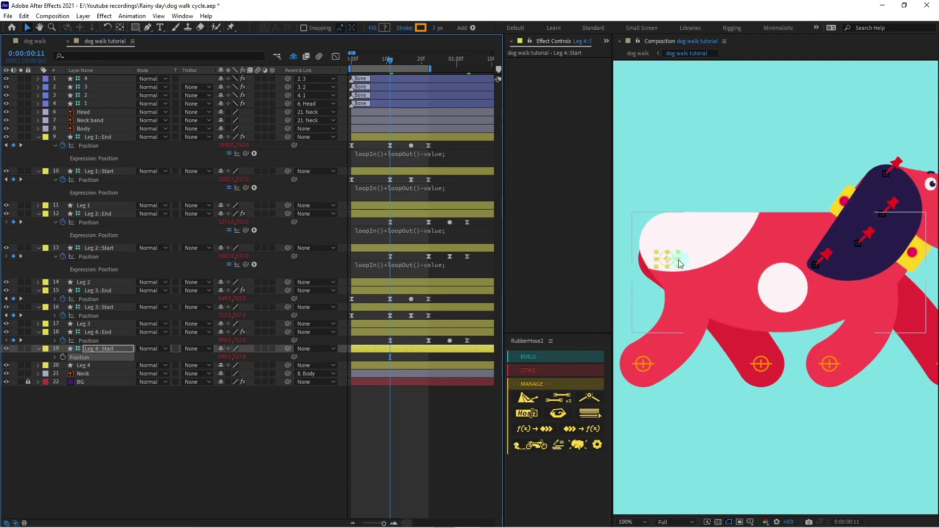
Move the Leg 4 Start controller toward the dog's head to 712, 537 and preview the walk
left_click_drag(672, 258, 678, 256)
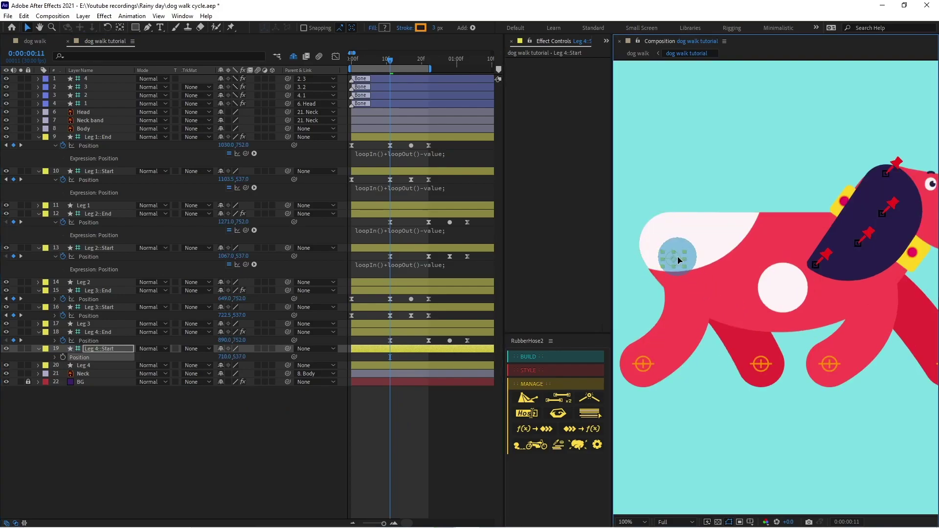
key("space")
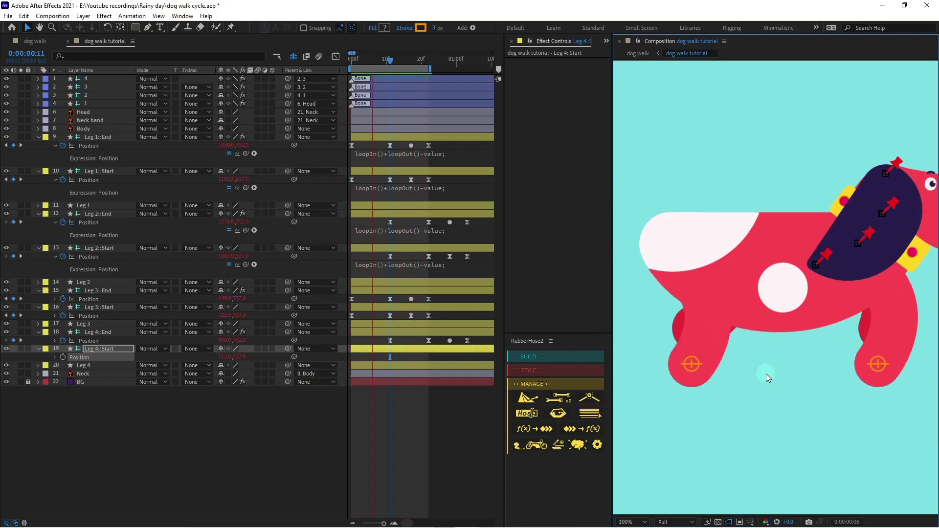
key("space")
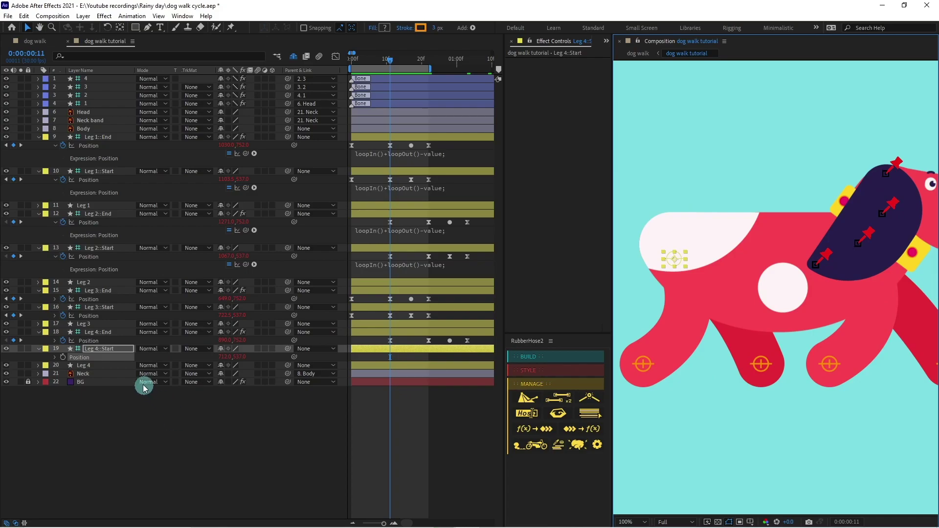
Remove the Position keyframes from the Leg 3 Start controller and preview the whole dog walking
left_click(119, 349)
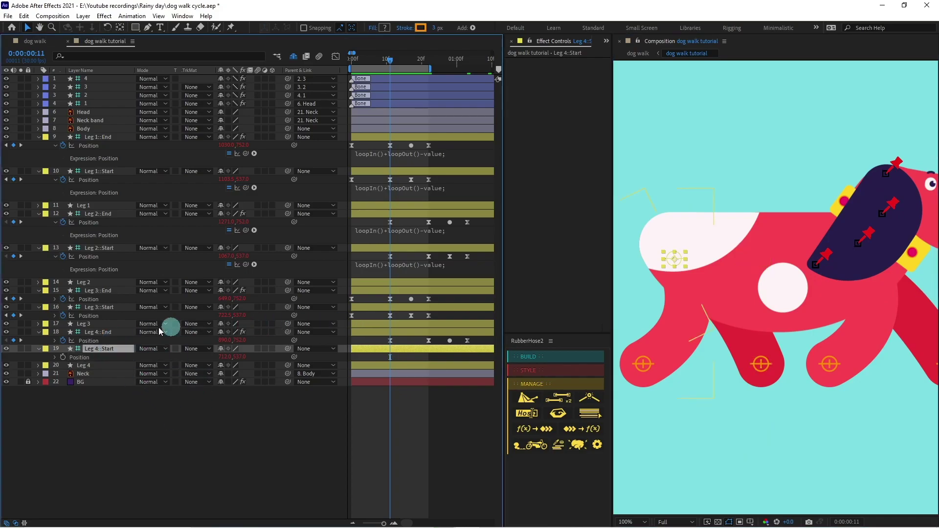
left_click(97, 308)
left_click(98, 291)
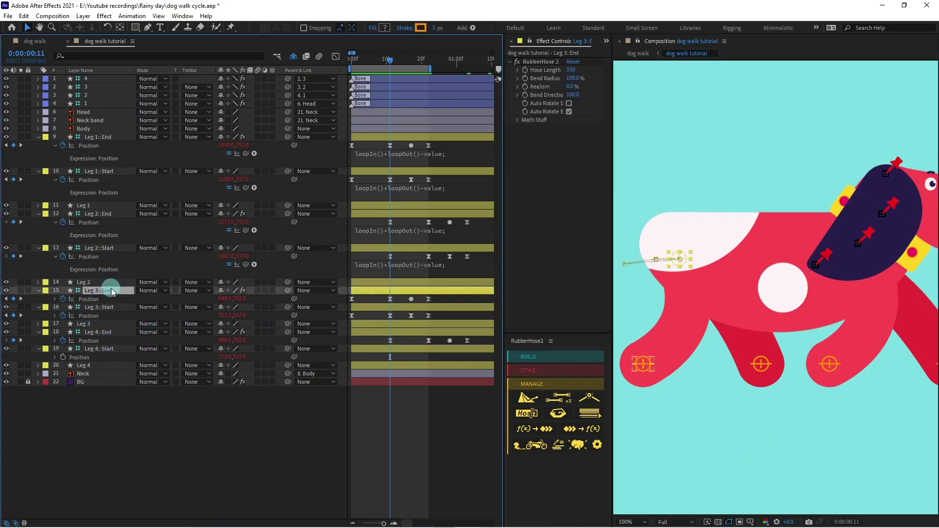
left_click(69, 316)
left_click(62, 316)
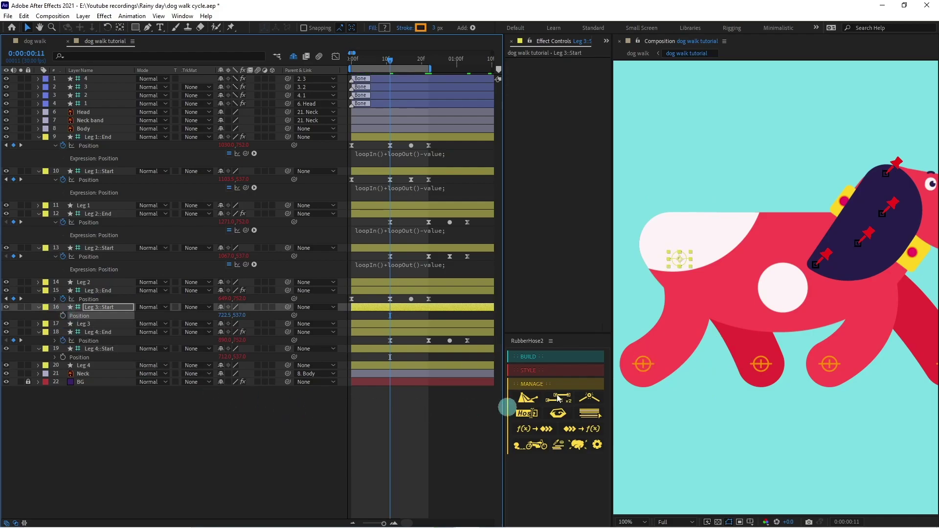
key("space")
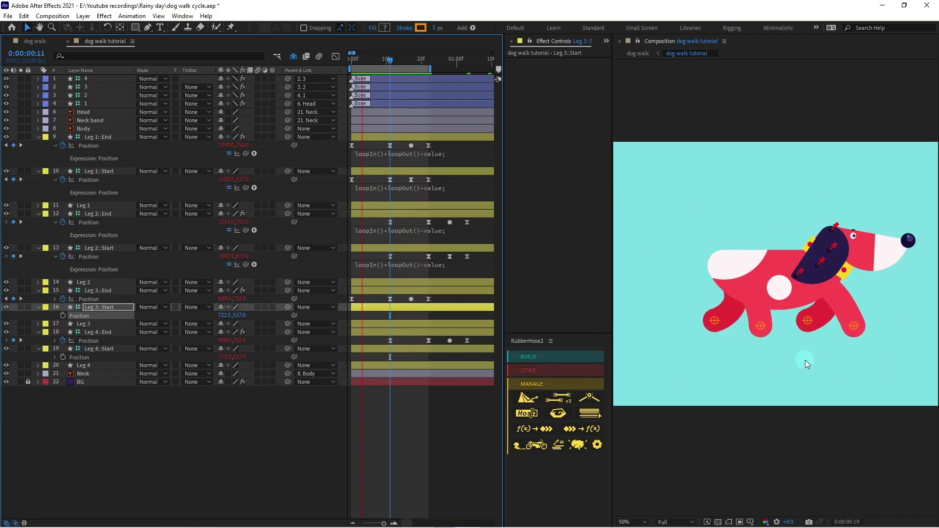
key("space")
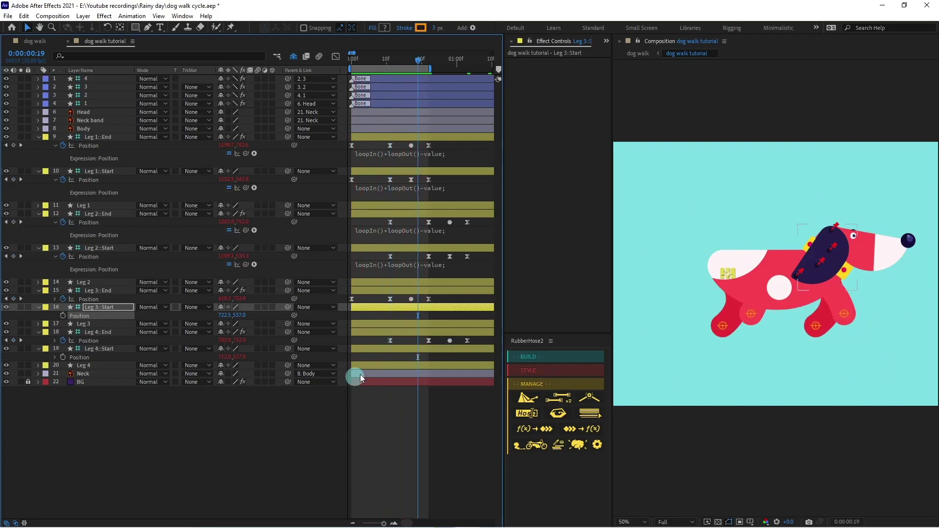
Parent the Start controllers of Legs 1, 2, 3 and 4 to the Body layer
left_click(107, 349)
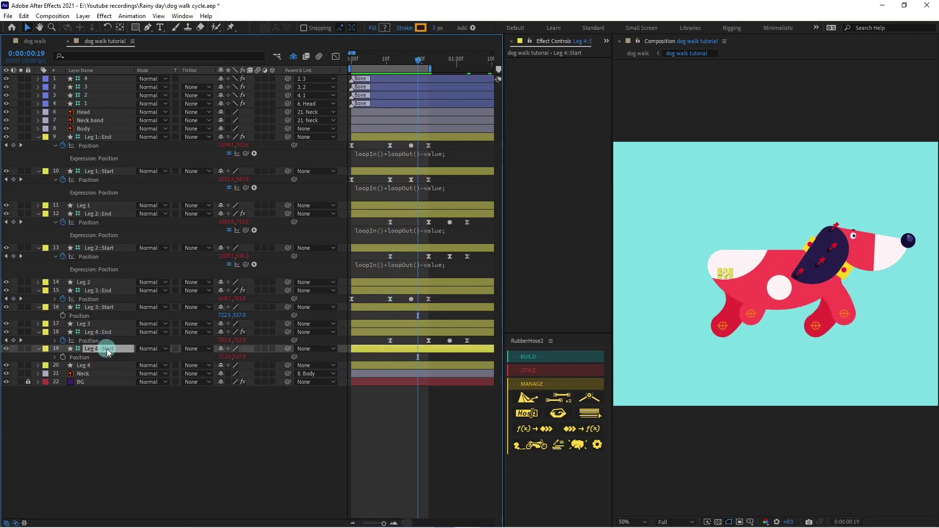
left_click(110, 307, "ctrl")
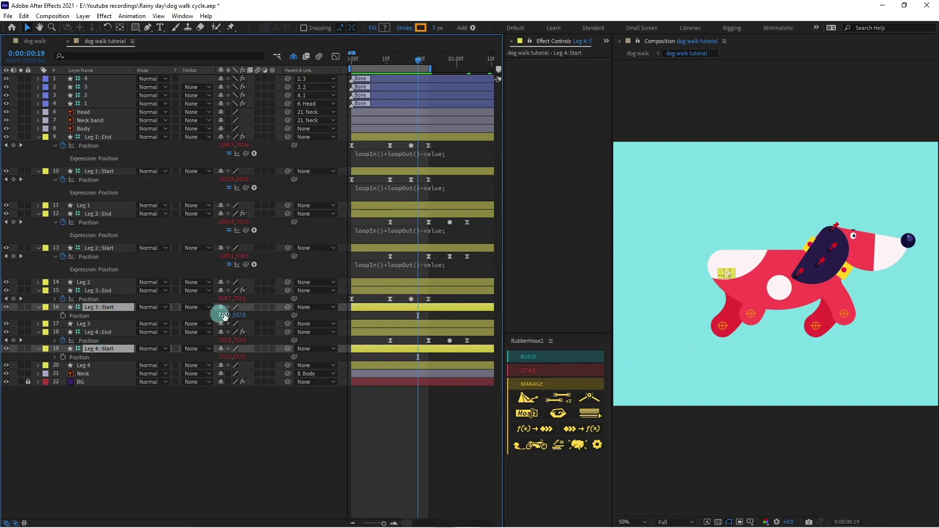
left_click(99, 249, "ctrl")
left_click(117, 173, "ctrl")
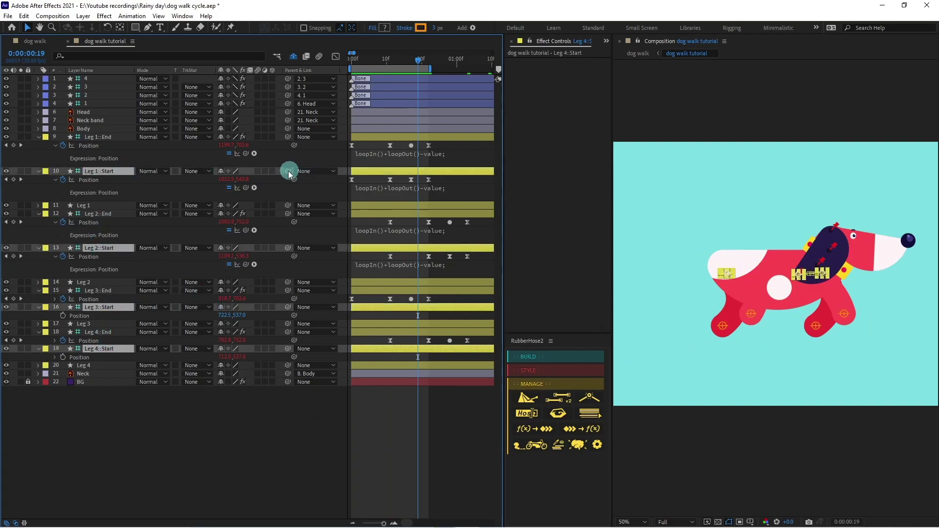
left_click_drag(289, 171, 100, 129)
Move the Body down slightly to test that the legs stay attached, and undo the move
left_click(742, 266)
left_click_drag(780, 286, 780, 294)
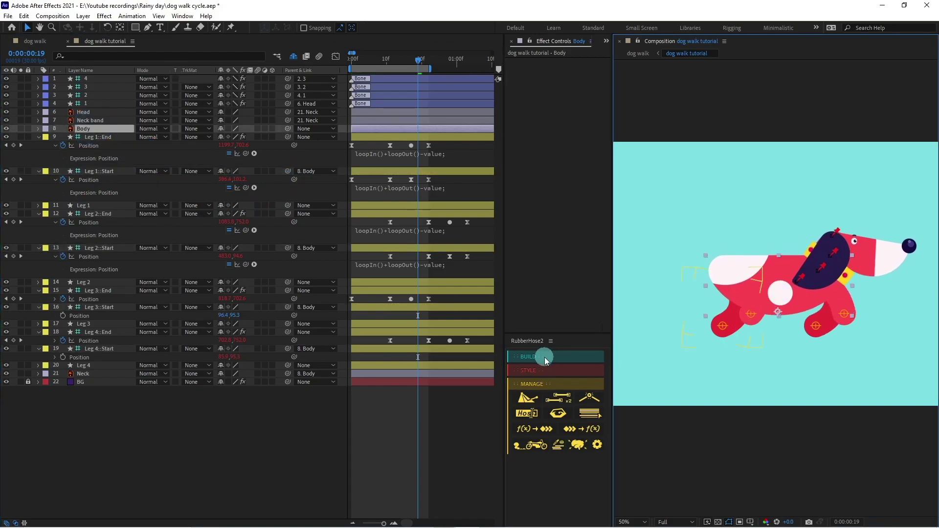
key("ctrl+z")
Keyframe the Body layer's Position at the first frame and lower the Body to 924.6, 702.7 at 0:00:00:05
left_click_drag(363, 67, 328, 70)
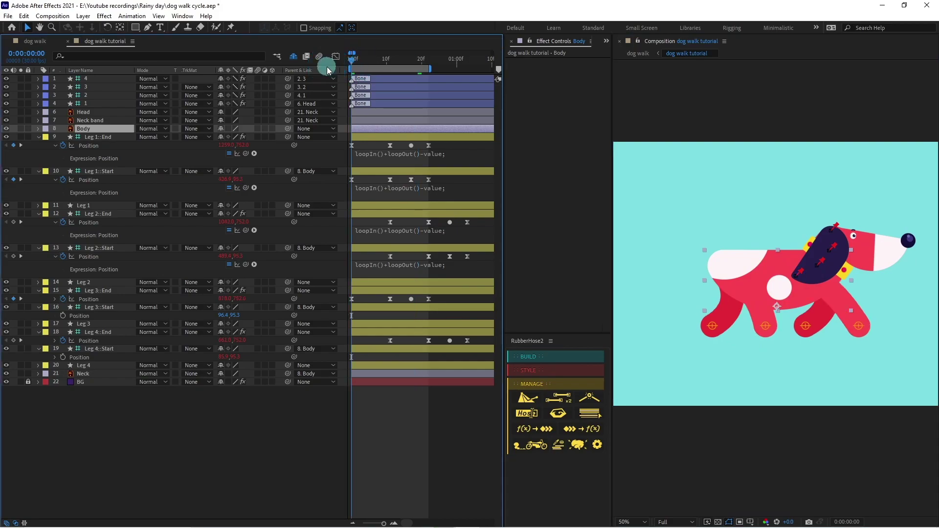
key("p")
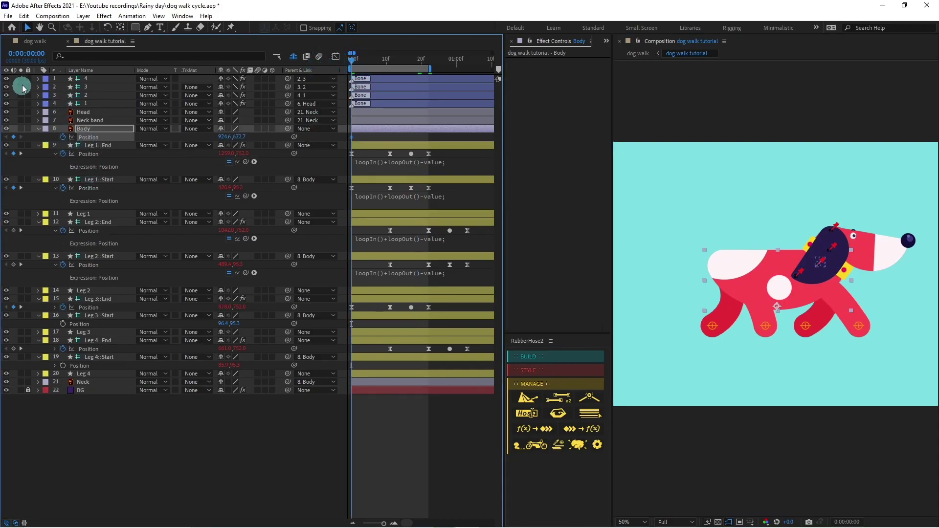
left_click(372, 64)
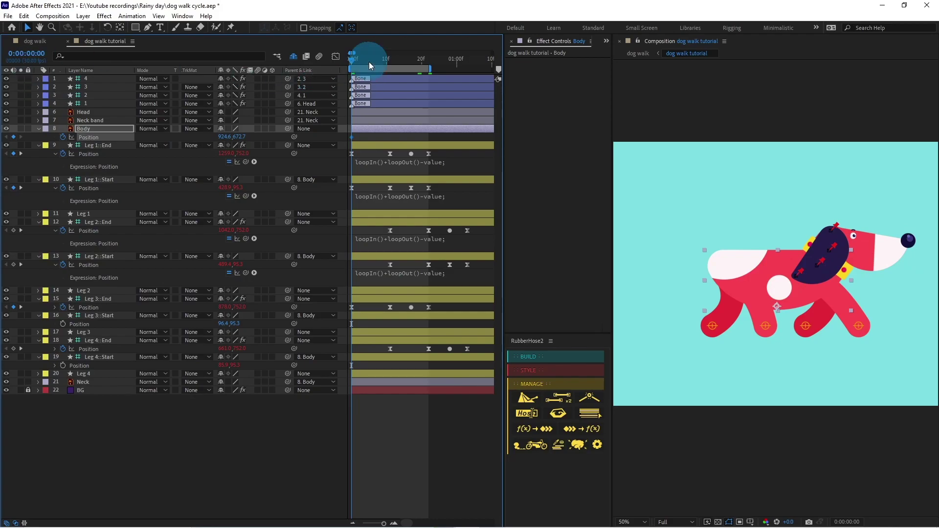
left_click_drag(373, 64, 372, 65)
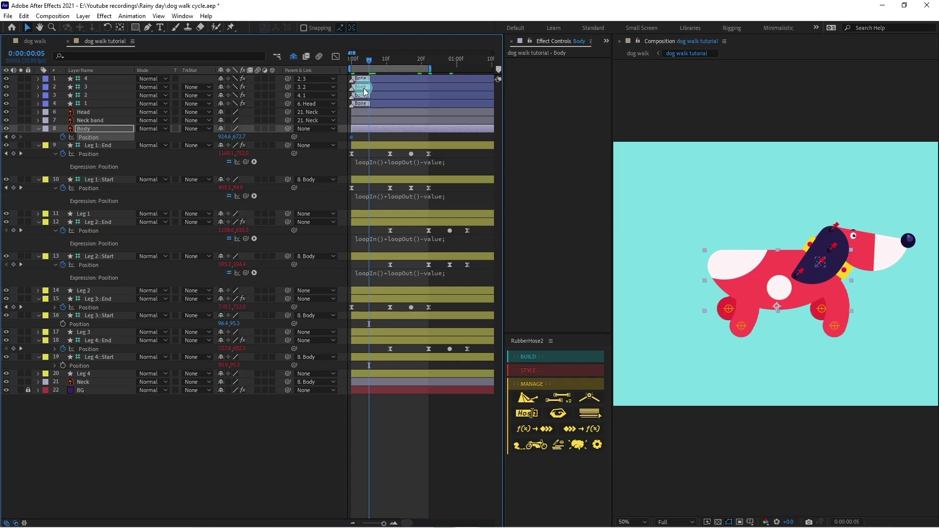
key("Page_Up")
left_click(904, 325)
key("Down")
key("Down")
key("Down")
key("Down")
key("Down")
key("Down")
key("Down")
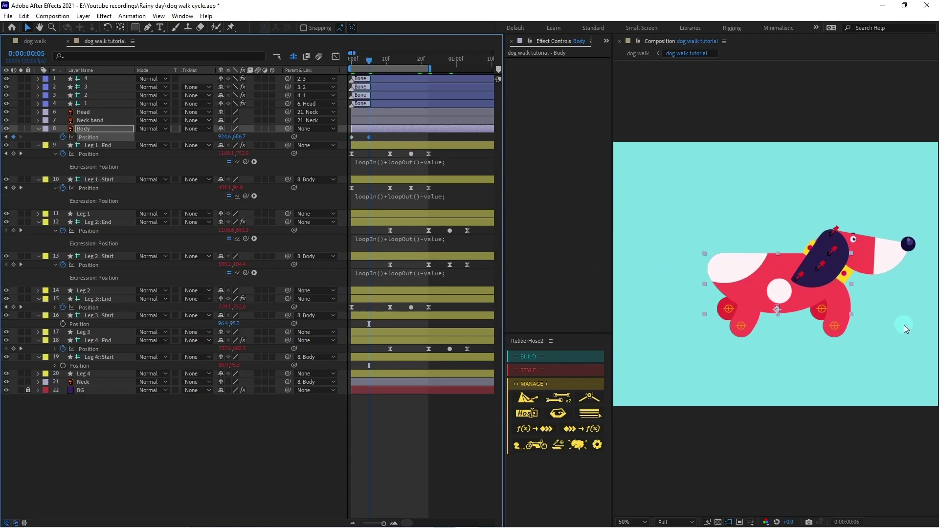
left_click(426, 173)
key("Down")
key("Down")
key("Down")
key("Down")
key("Down")
key("Down")
key("Down")
key("Down")
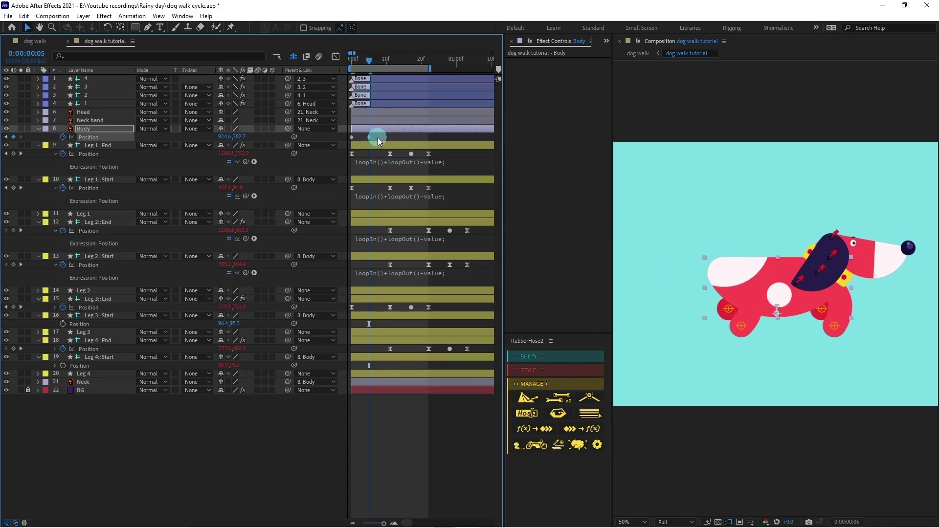
Time-reverse the Body's two Position keyframes and return to the first frame
left_click(354, 142)
right_click(352, 139)
mouse_move(414, 259)
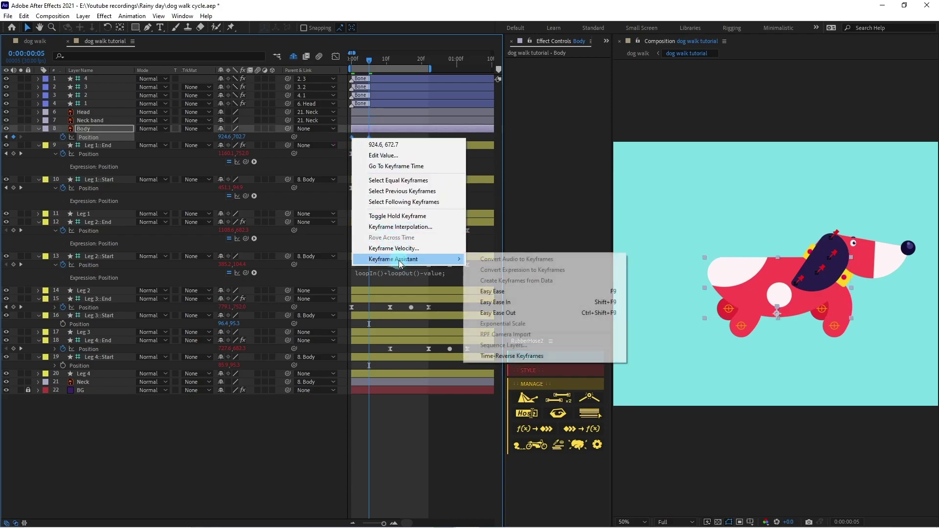
left_click(518, 362)
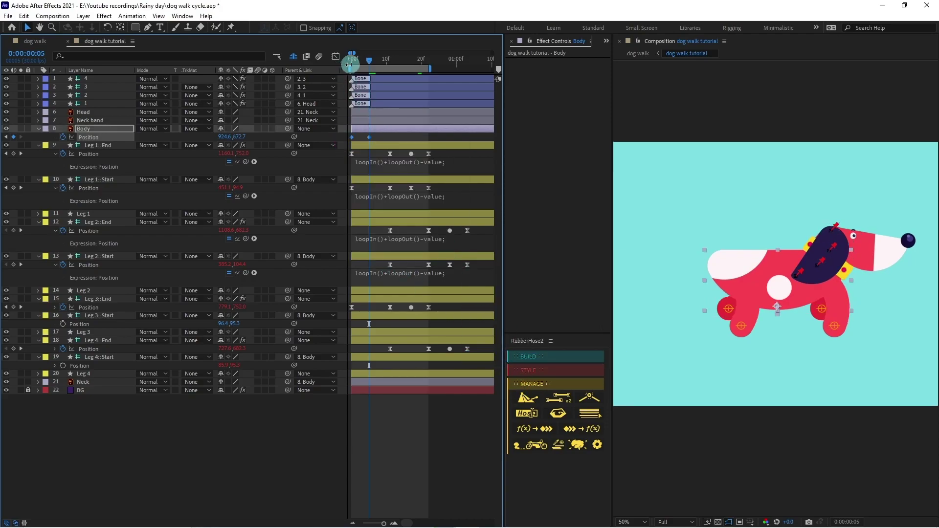
mouse_move(349, 65)
left_mouse_down()
mouse_move(357, 59)
mouse_move(327, 58)
mouse_move(332, 66)
left_mouse_up()
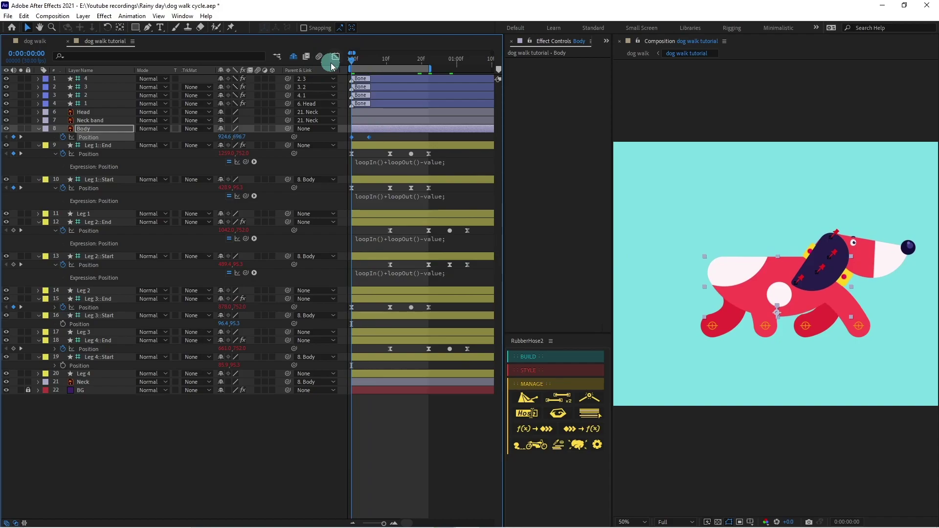
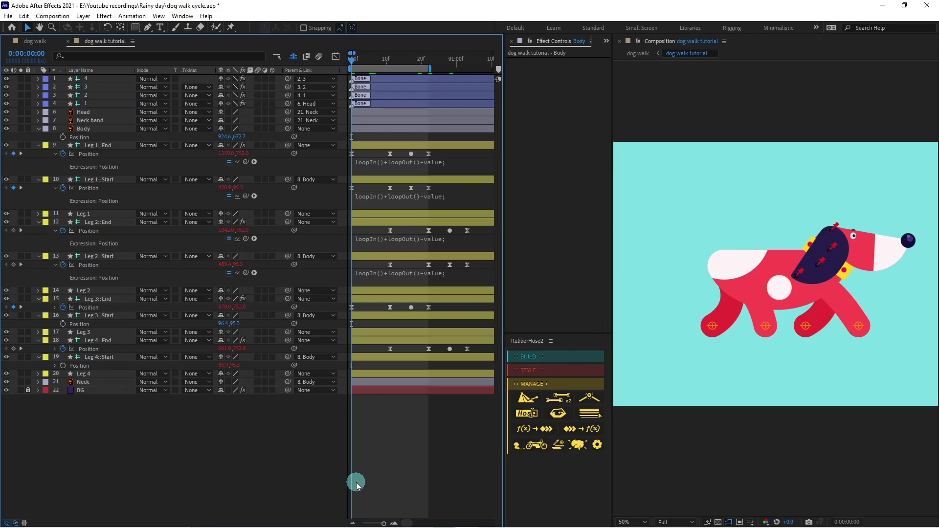
Add a Position keyframe to the Body layer at the first frame and go to the passing pose at 0:00:00:05
left_click(105, 130)
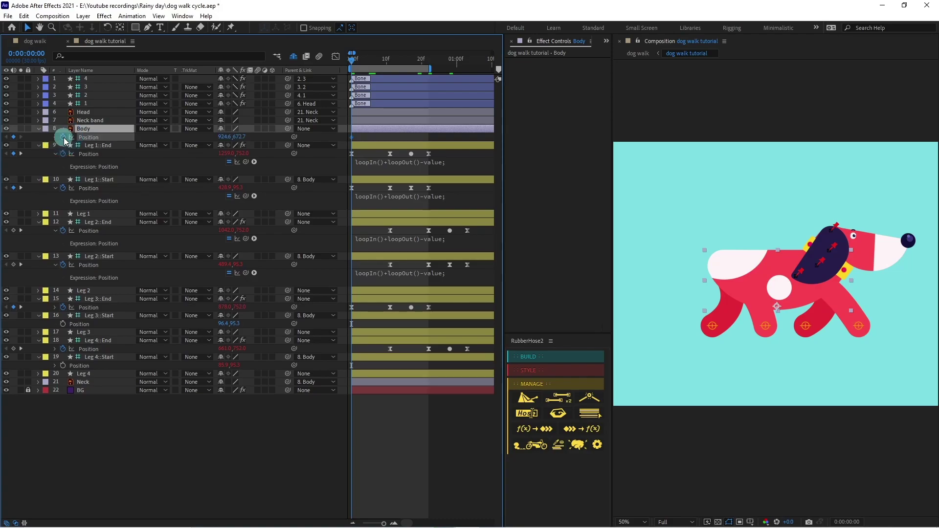
left_click(367, 60)
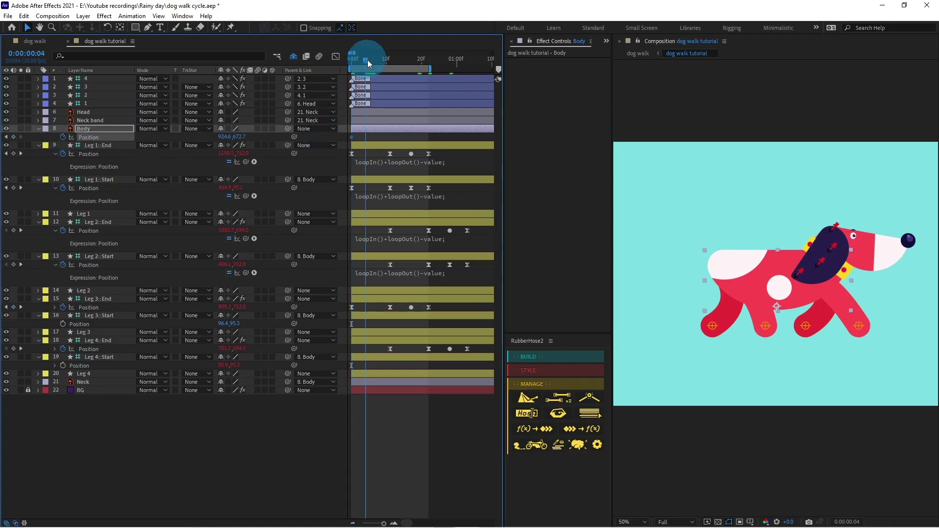
left_click_drag(368, 63, 373, 65)
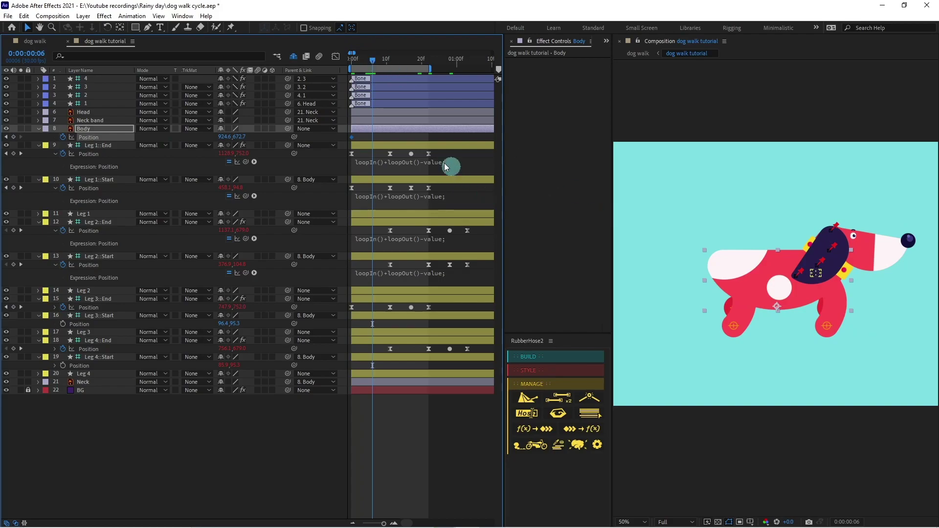
left_click(389, 147)
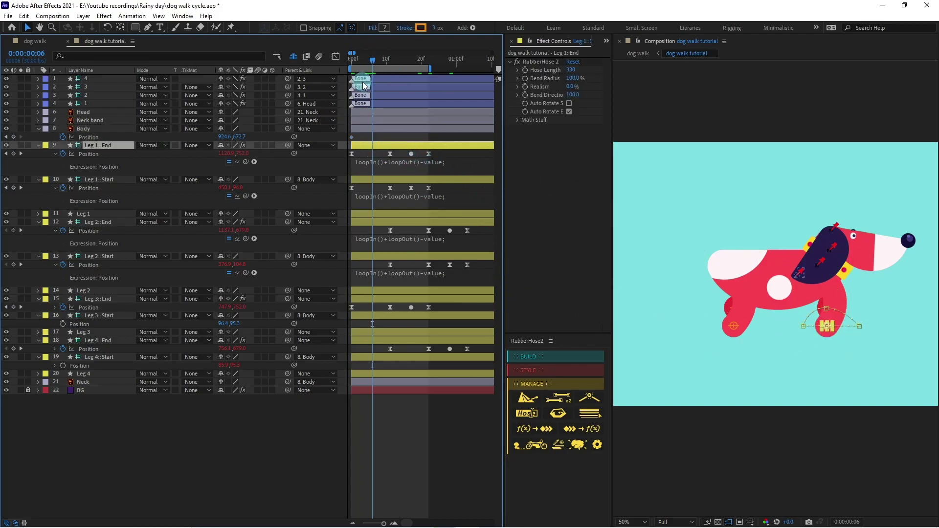
left_click(371, 65)
left_click_drag(370, 68, 369, 65)
left_click(394, 159)
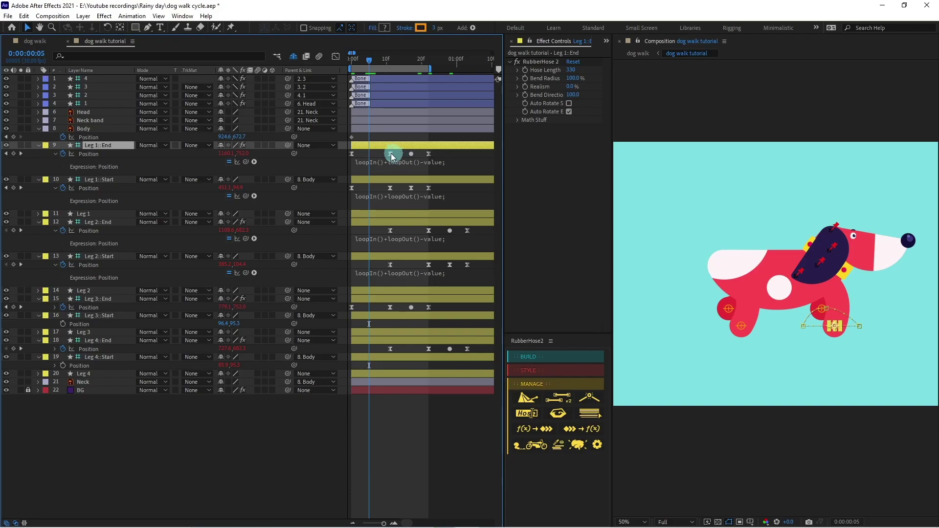
Raise the Body layer to 924.6, 618.7 at 0:00:00:05
left_click(379, 129)
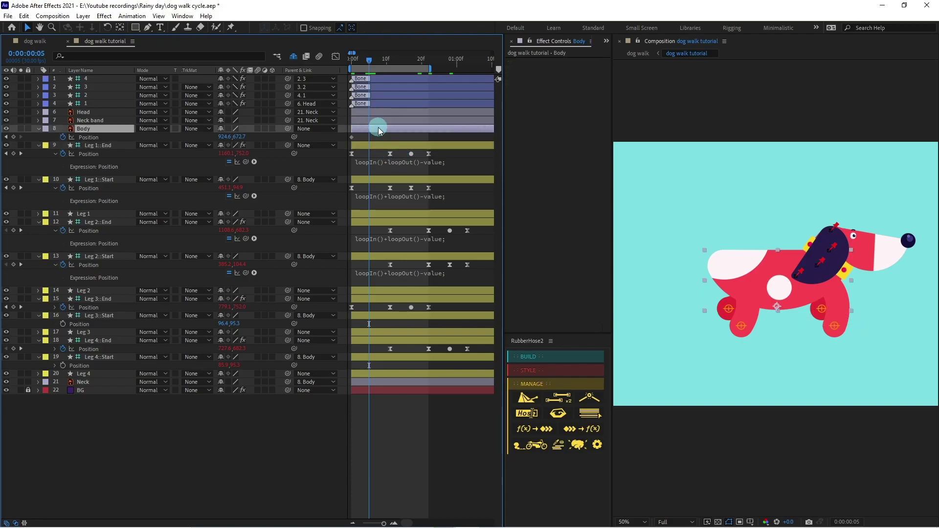
key("Up")
key("Up")
key("Up")
key("Up")
key("Up")
key("Up")
key("Up")
key("Up")
key("Up")
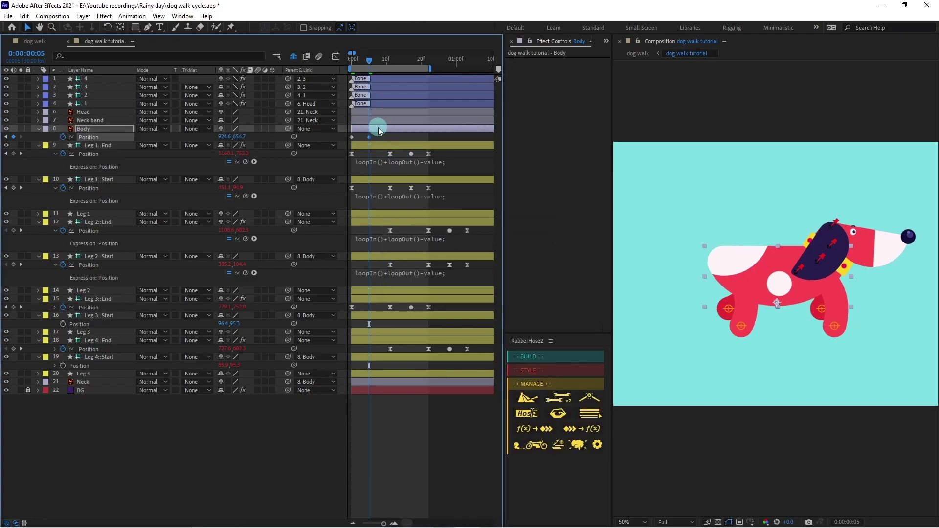
key("Up")
key("Up")
key("Up")
key("Up")
key("Up")
key("Up")
key("Up")
key("Up")
key("Up")
key("Up")
key("Up")
key("Up")
key("Up")
key("Up")
key("Up")
key("Up")
key("Up")
key("Up")
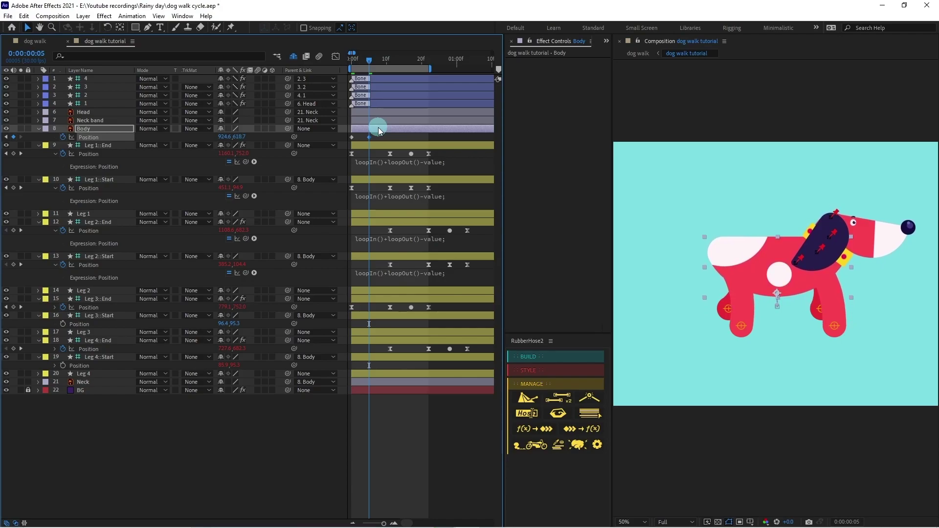
Lower the Body layer to 924.6, 690.7 at the first frame
left_click_drag(355, 60, 341, 62)
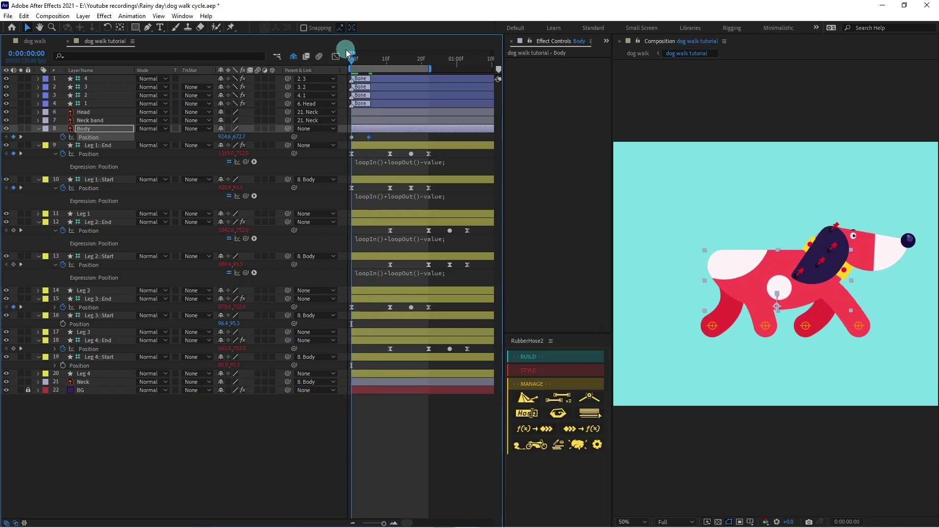
key("Down")
key("Down")
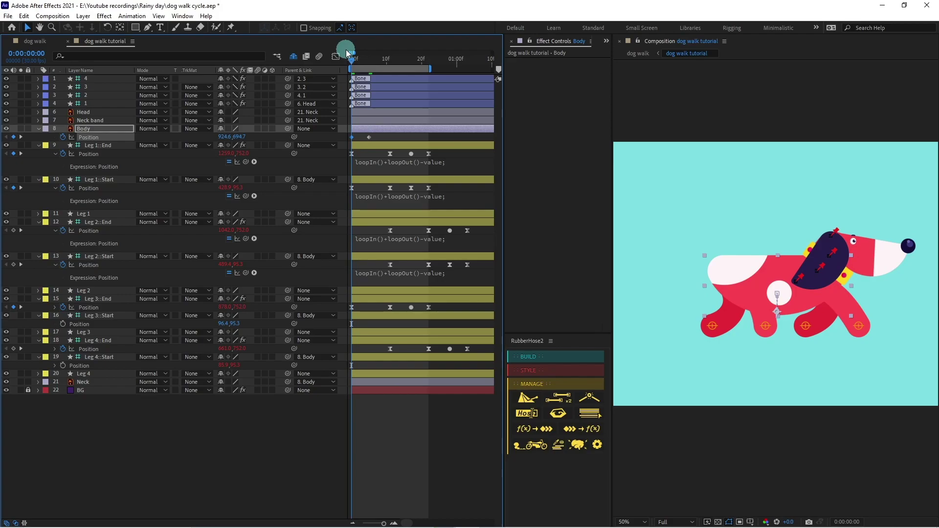
key("Up")
key("Up")
Copy the Body's first Position keyframe to 0:00:00:11 and select all three Body Position keyframes
key("k")
key("k")
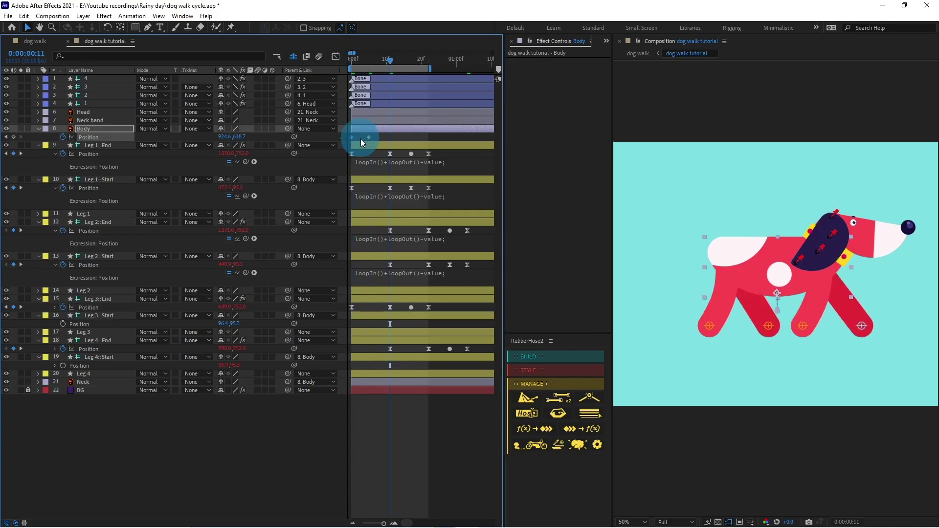
key("ctrl+v")
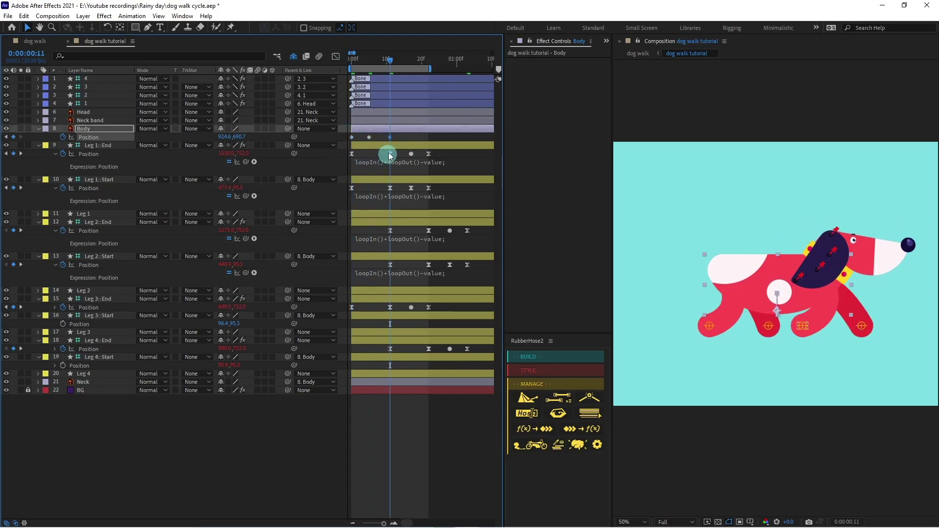
left_click_drag(397, 135, 335, 143)
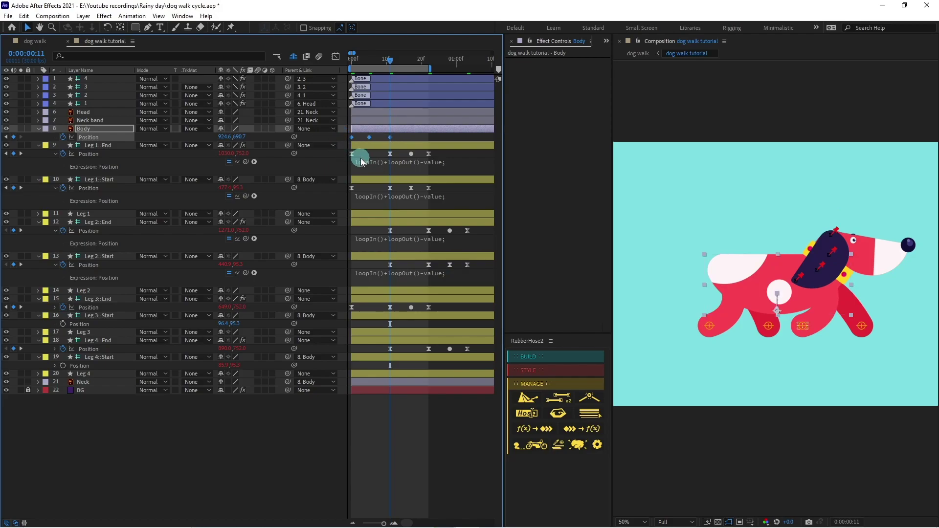
Copy the Leg 1::End loop expression loopIn()+loopOut()-value; onto the Body's Position and preview the walk
left_click(389, 163)
key("ctrl+c")
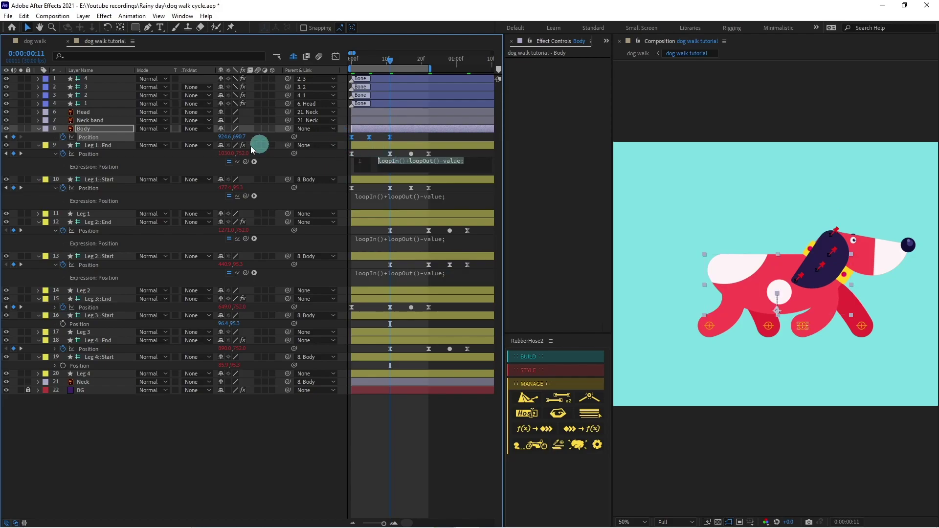
left_click(65, 138, "alt")
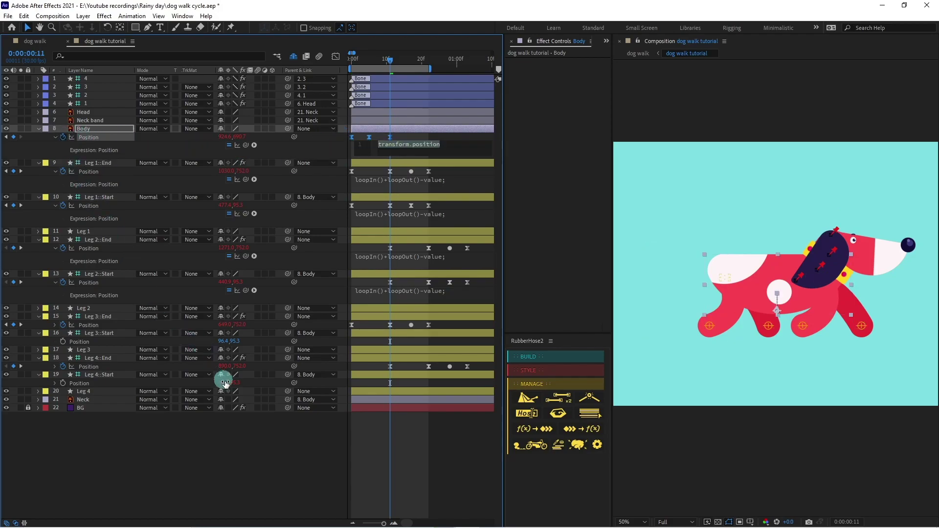
key("ctrl+v")
left_click(327, 444)
key("space")
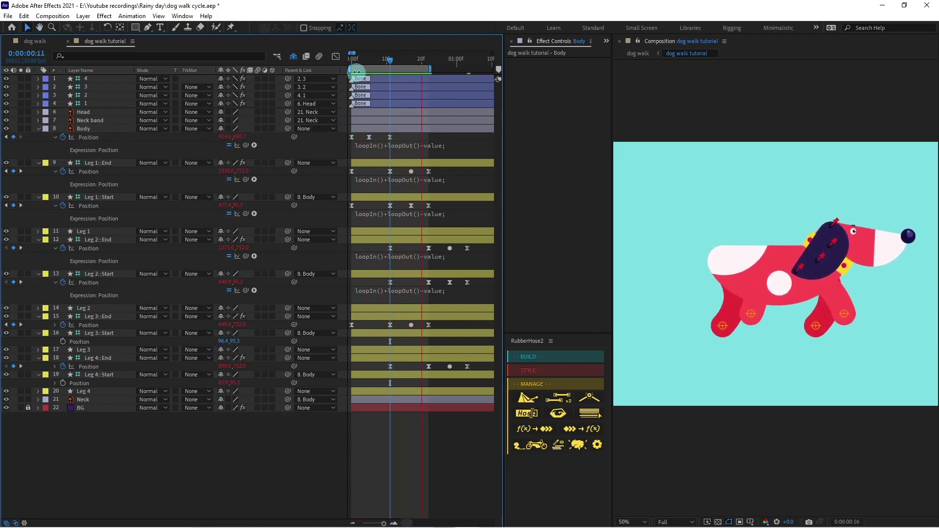
Keyframe the Body's Rotation at the first frame and set it to -2° at 0:00:00:05
left_click(100, 131)
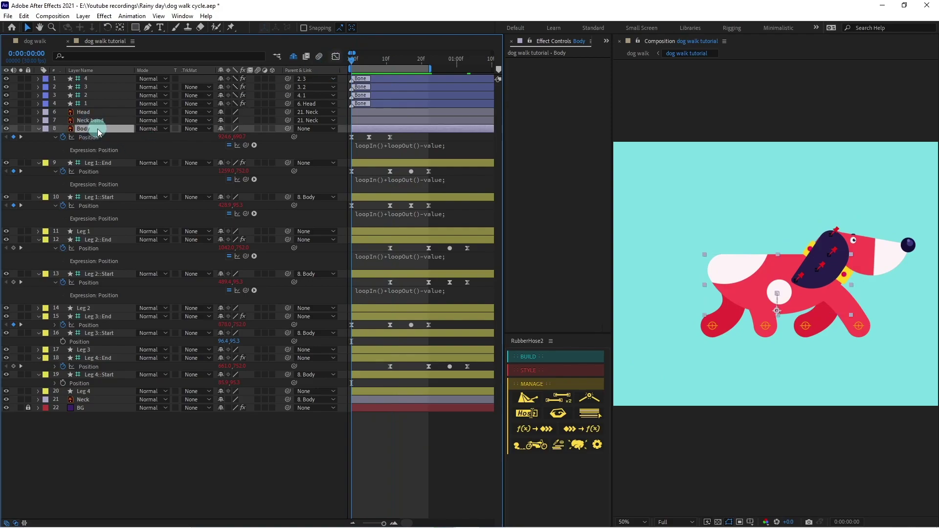
key("r")
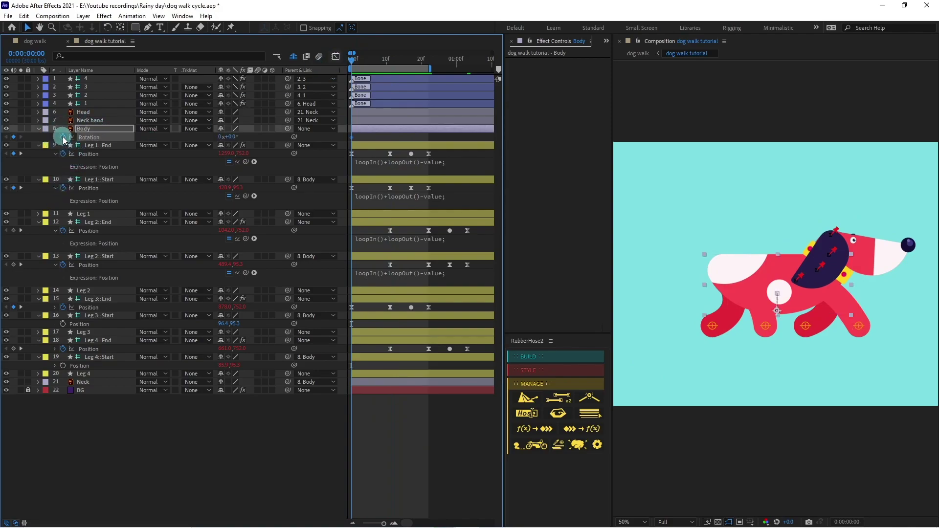
key("shift+p")
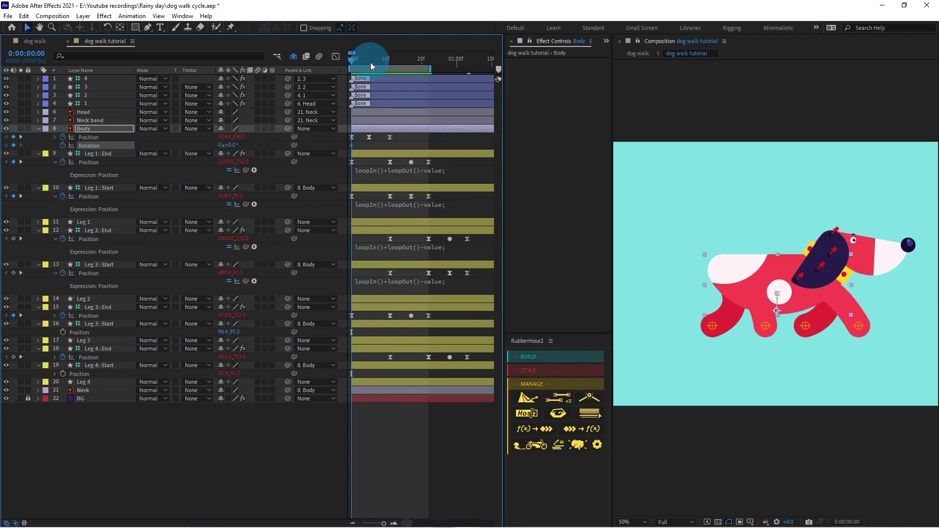
left_click(369, 59)
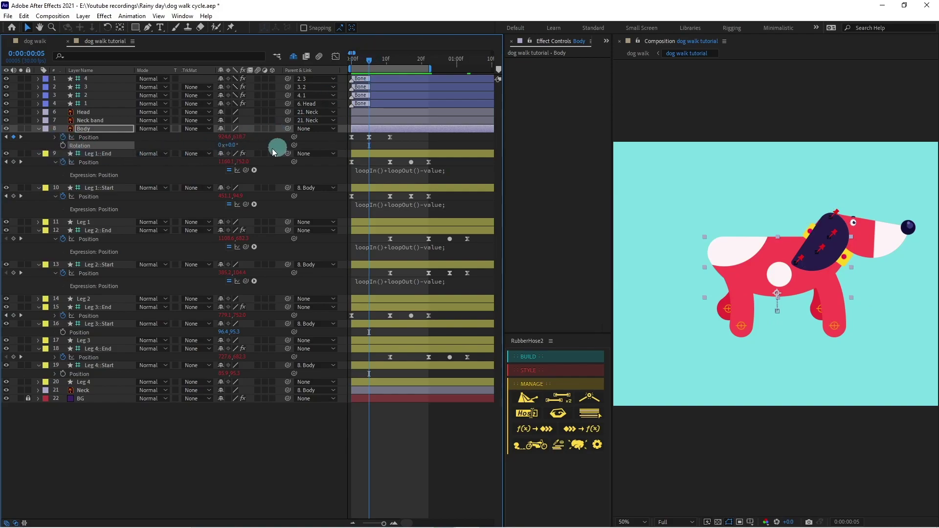
left_click(13, 146)
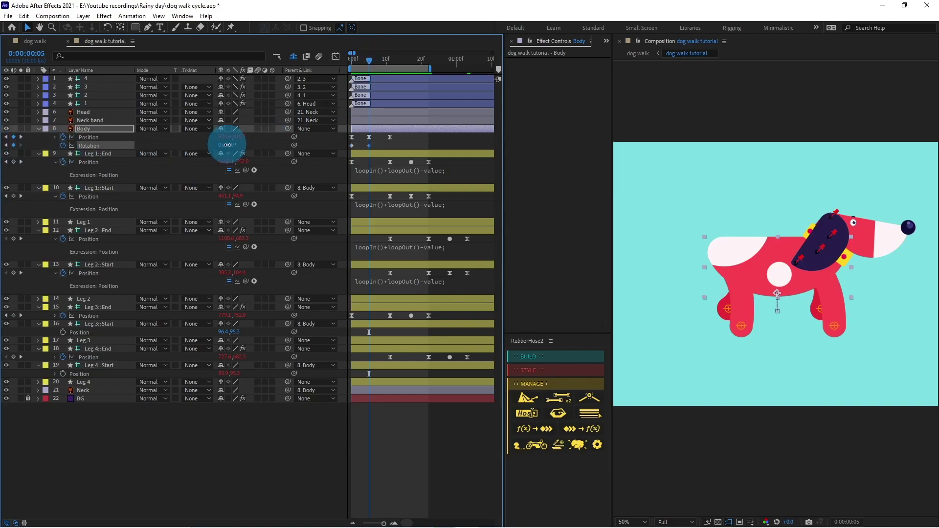
left_click_drag(227, 144, 224, 145)
left_click(229, 145)
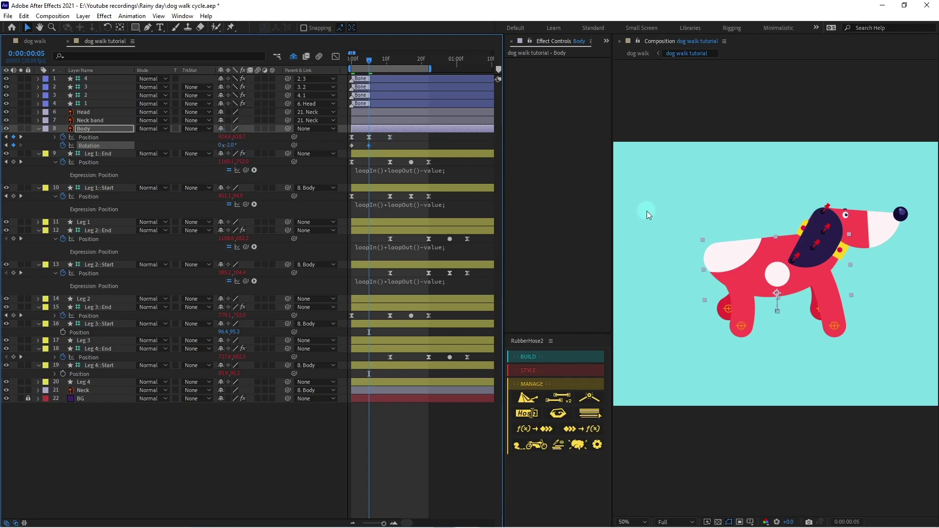
Set the Body's Rotation to 2° at the first frame and copy that keyframe to 0:00:00:11
left_click_drag(362, 59, 342, 63)
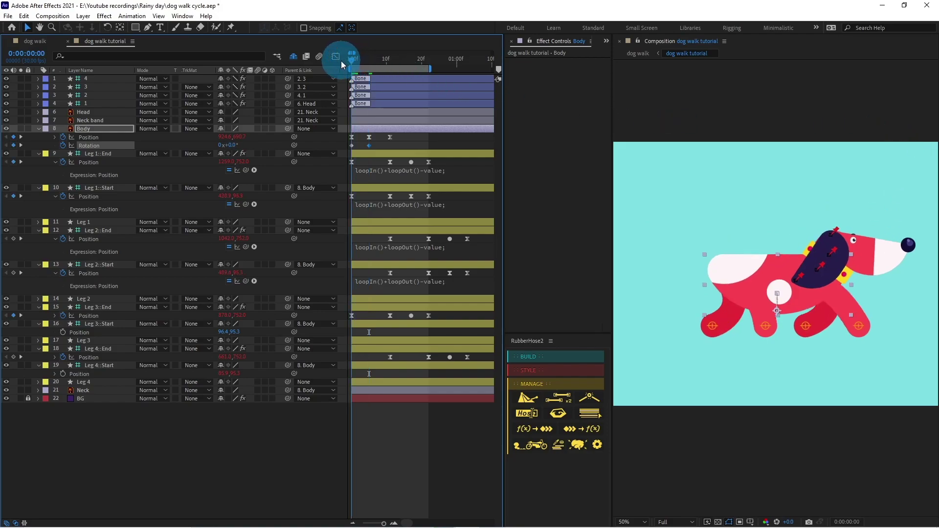
left_click(233, 146)
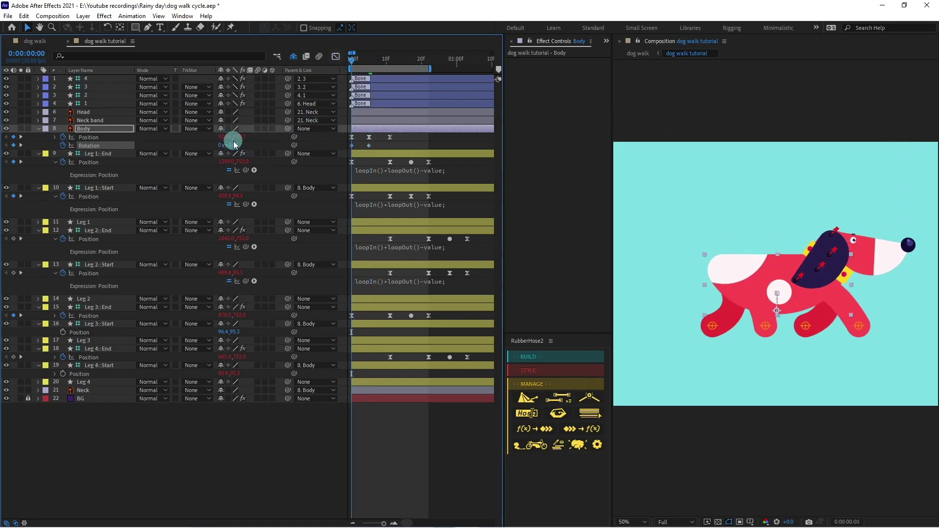
left_click(389, 60)
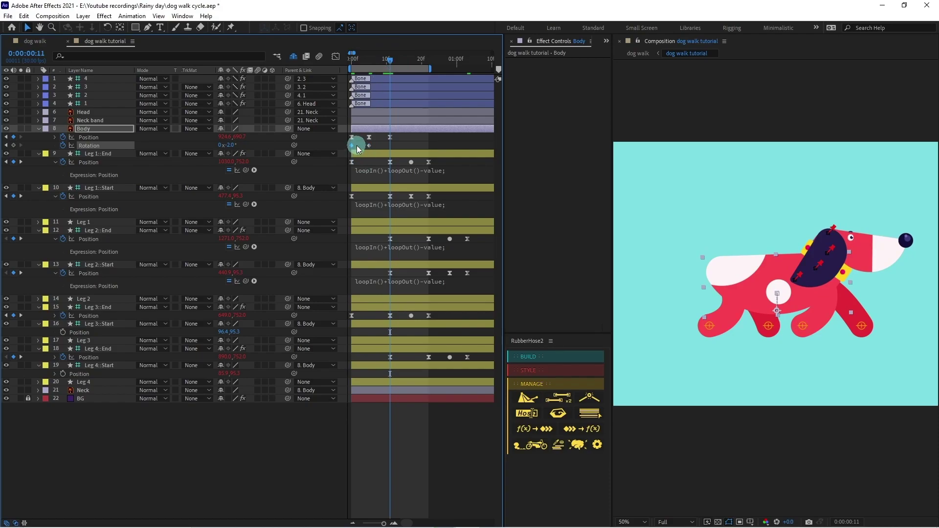
left_click_drag(357, 145, 342, 150)
key("ctrl+c")
key("ctrl+v")
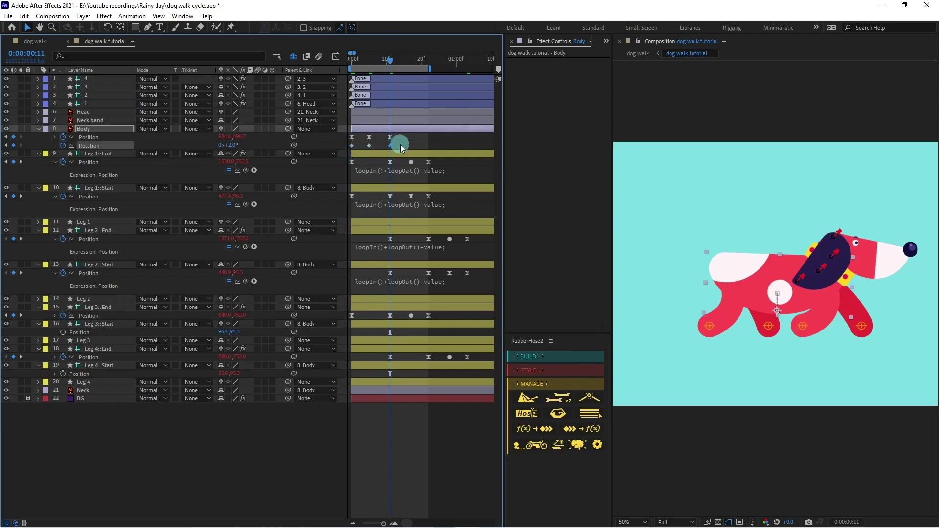
Apply Easy Ease to the Body's three Rotation keyframes and loop the property with loopIn()+loopOut()-value;
left_click_drag(400, 147, 342, 146)
key("F9")
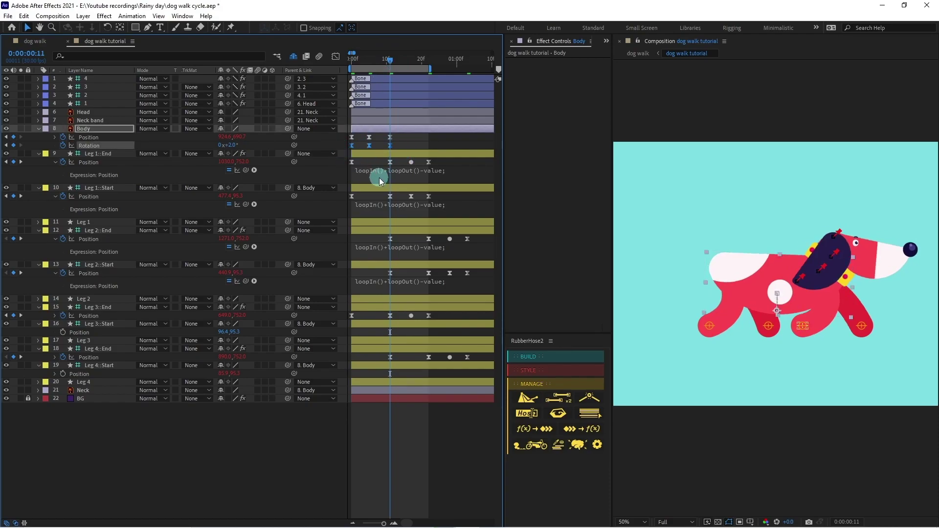
left_click(381, 180)
left_click(72, 146)
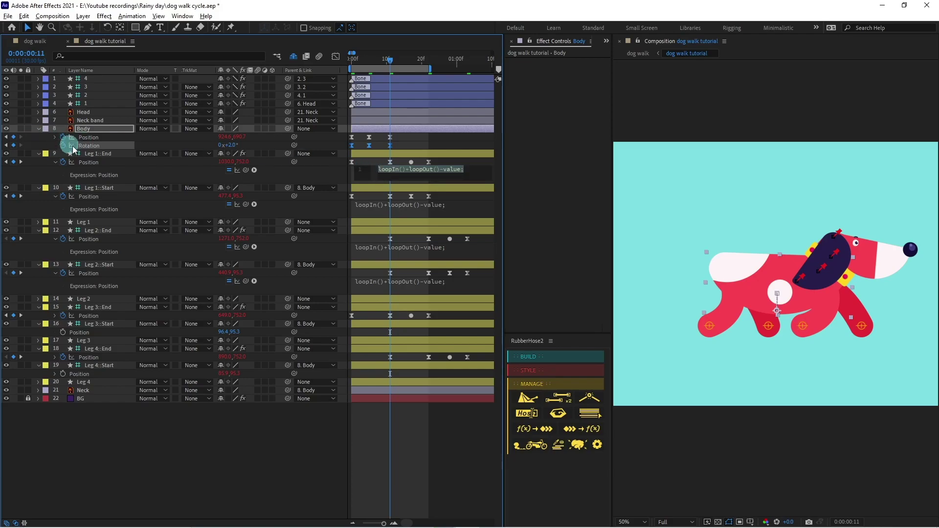
left_click(64, 146, "alt")
key("ctrl+v")
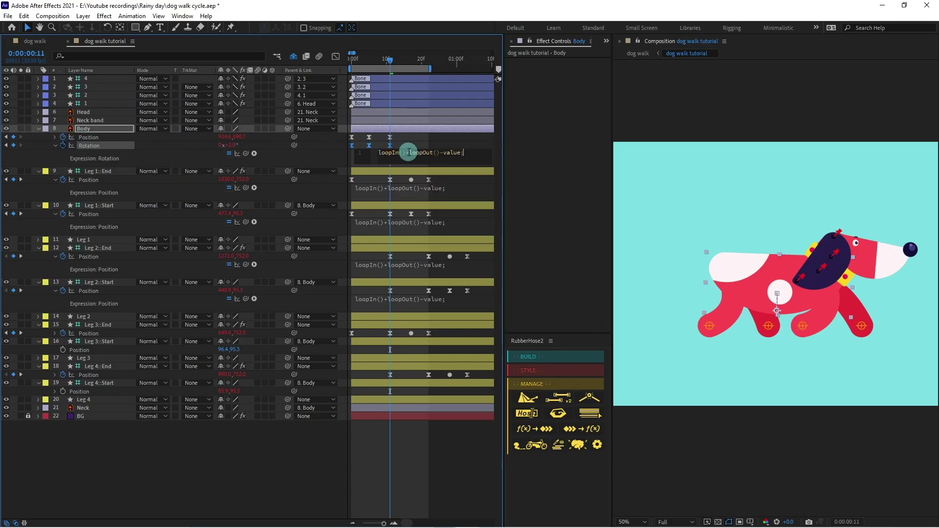
Offset the Body's Rotation keyframes about two frames later than its Position keyframes and return to the first frame
left_click_drag(401, 143, 361, 148)
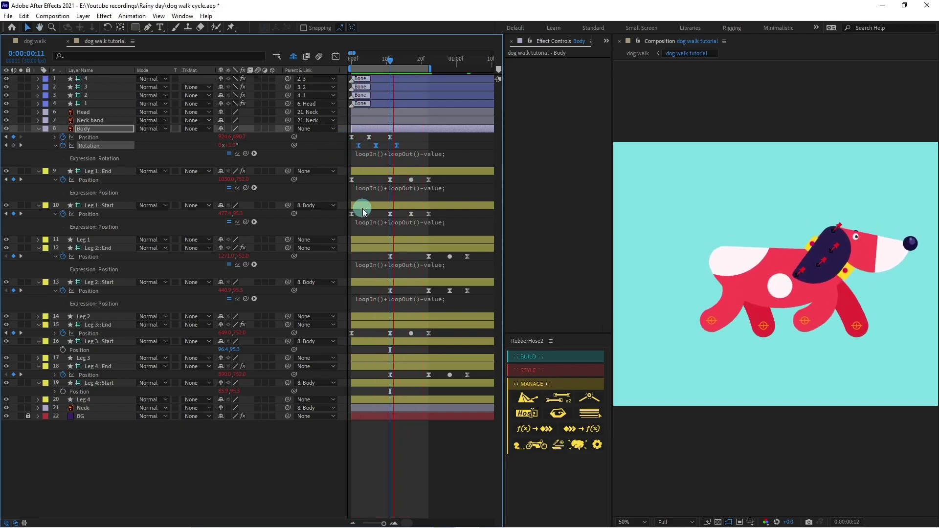
left_click(353, 63)
left_click(412, 140)
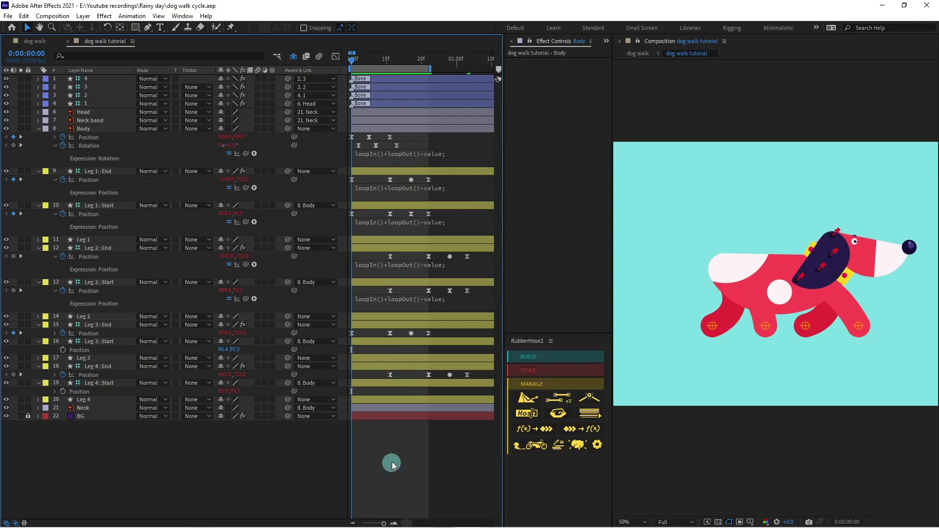
Build a Start/End RubberHose named Tail, with its End on the dog's rump and its Start above and behind it
left_click(538, 362)
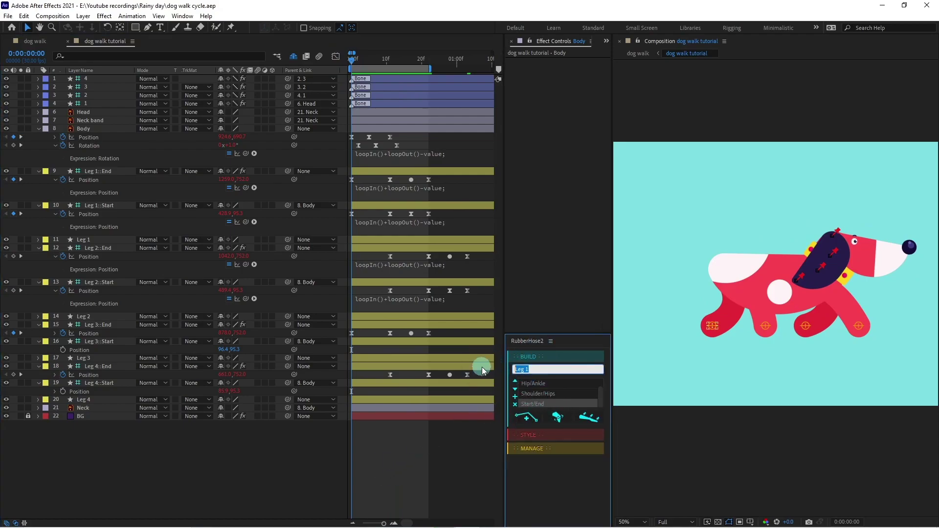
type("Tail")
left_click(529, 420)
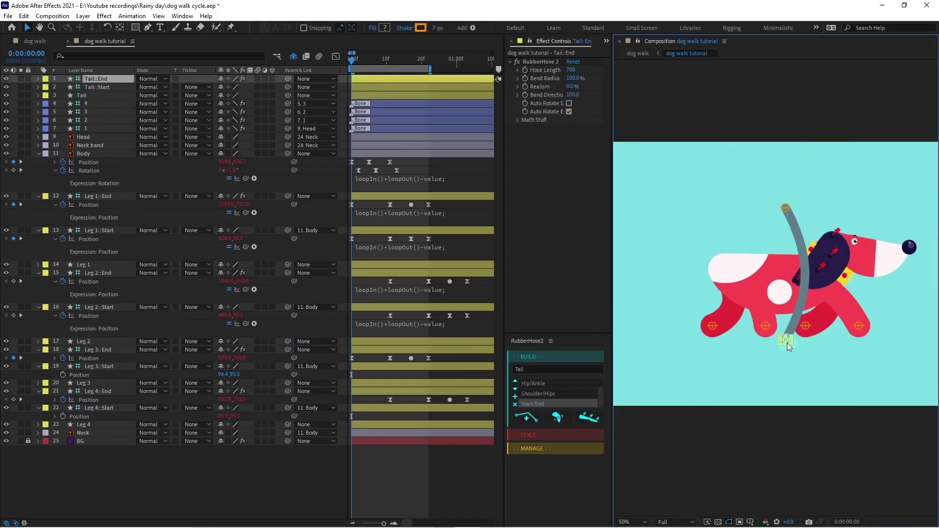
left_click_drag(788, 345, 720, 268)
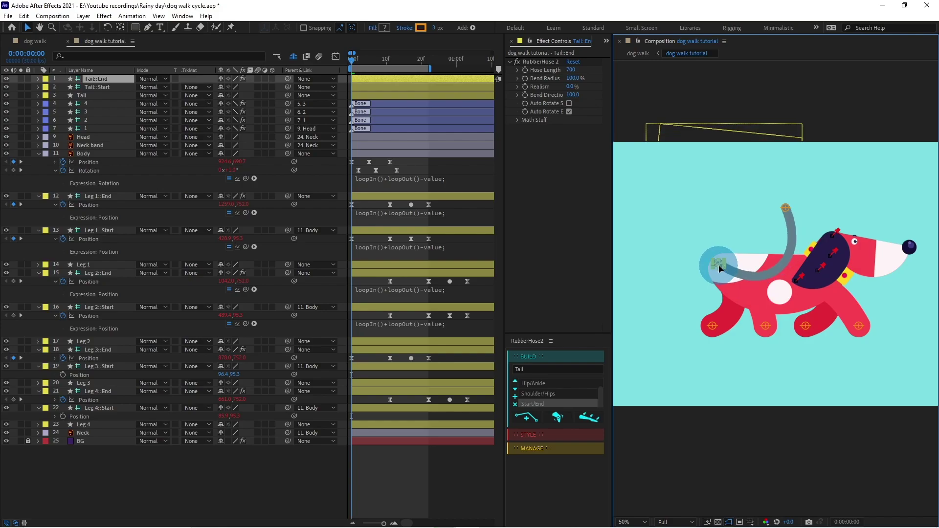
left_click_drag(786, 208, 674, 220)
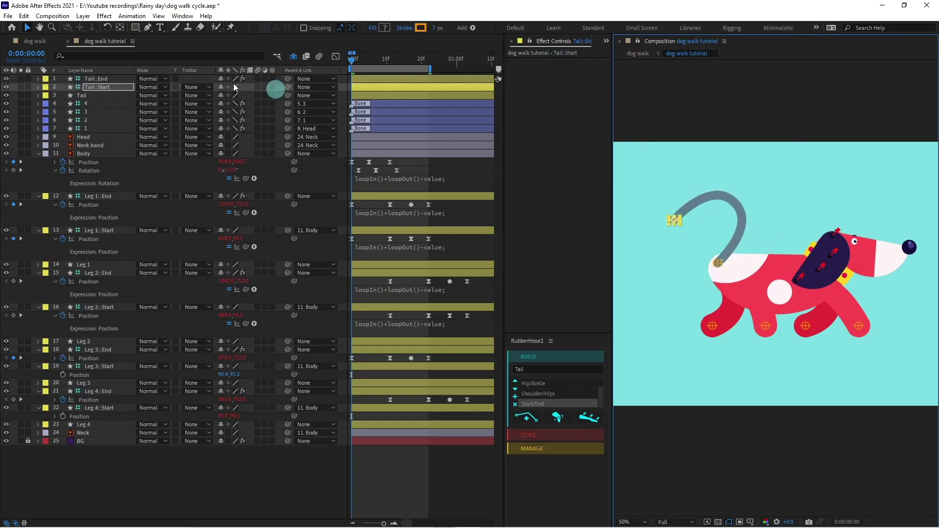
Flip the tail's Bend Direction to -100 and shorten its Hose Length to a gentle upward curve
left_click(94, 78)
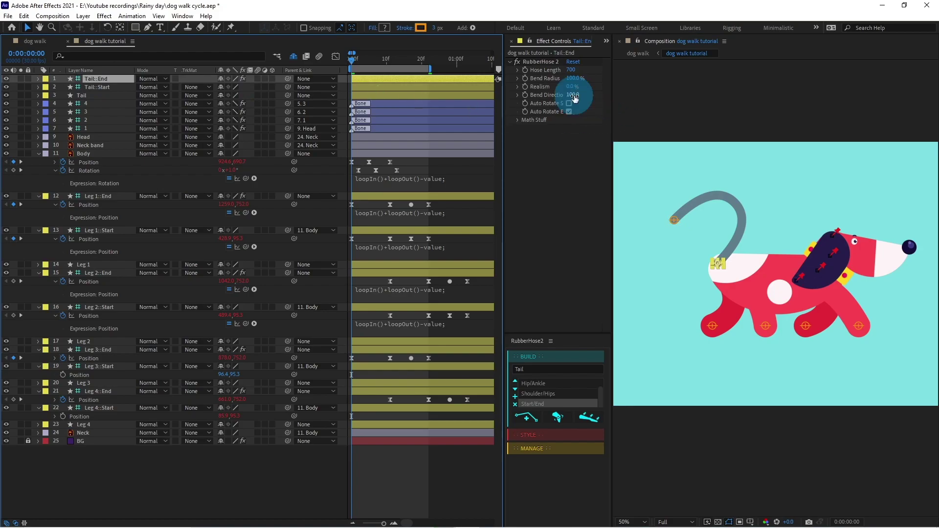
left_click(573, 95)
key("Return")
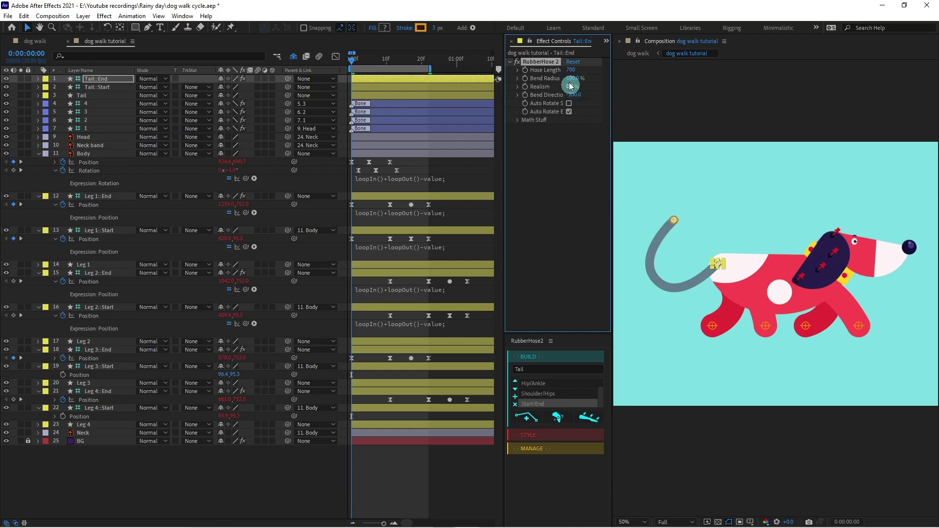
left_click_drag(577, 71, 565, 81)
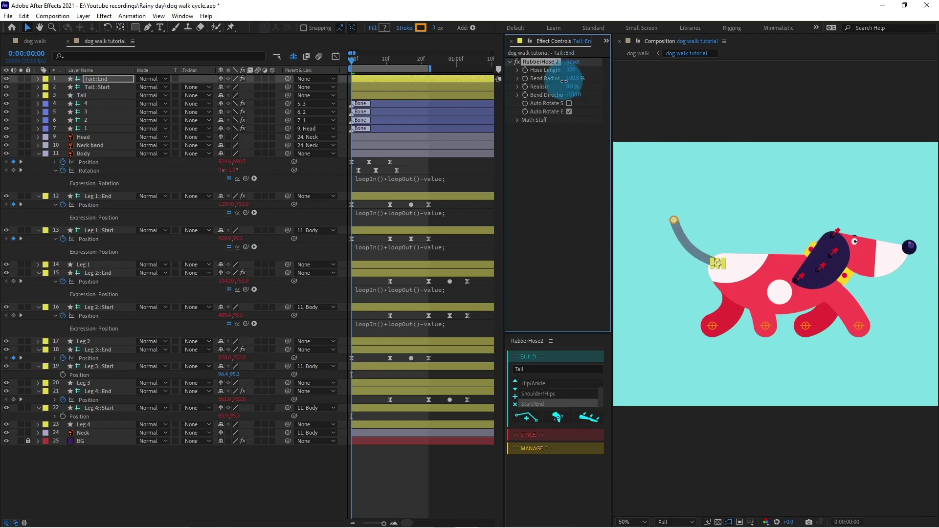
Move the Tail::Start controller closer to the rump and set the tail's Hose Length to 280
left_click(674, 220)
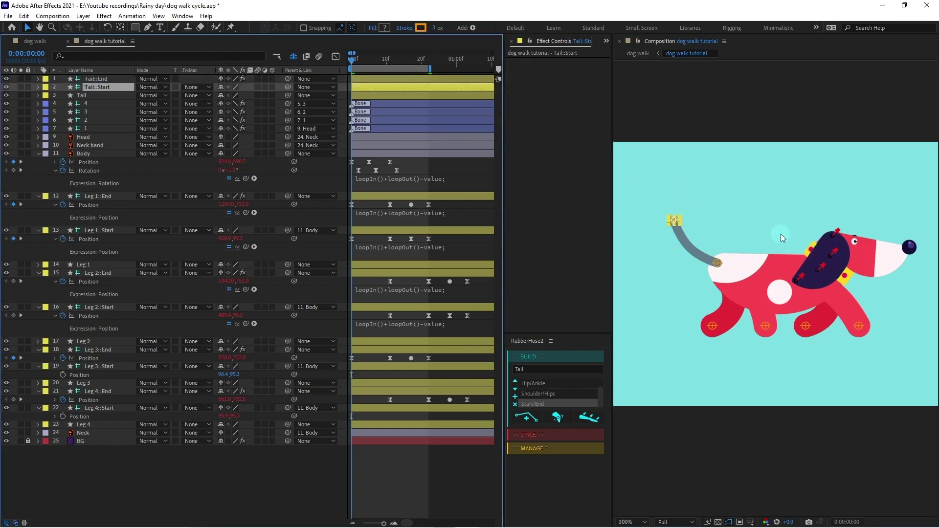
left_click_drag(781, 237, 878, 240)
left_click_drag(723, 197, 748, 209)
left_click(107, 79)
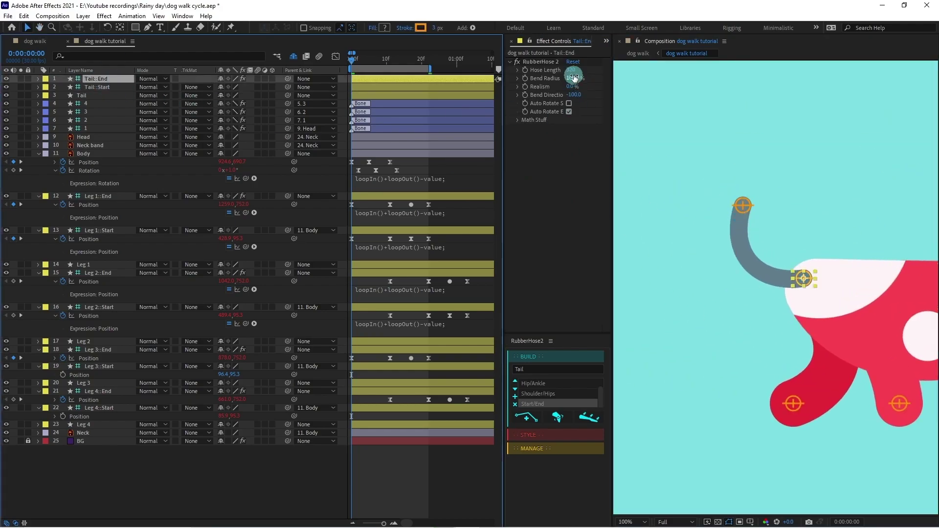
left_click(571, 70)
type("280")
key("Return")
scroll(848, 256, "down", 1)
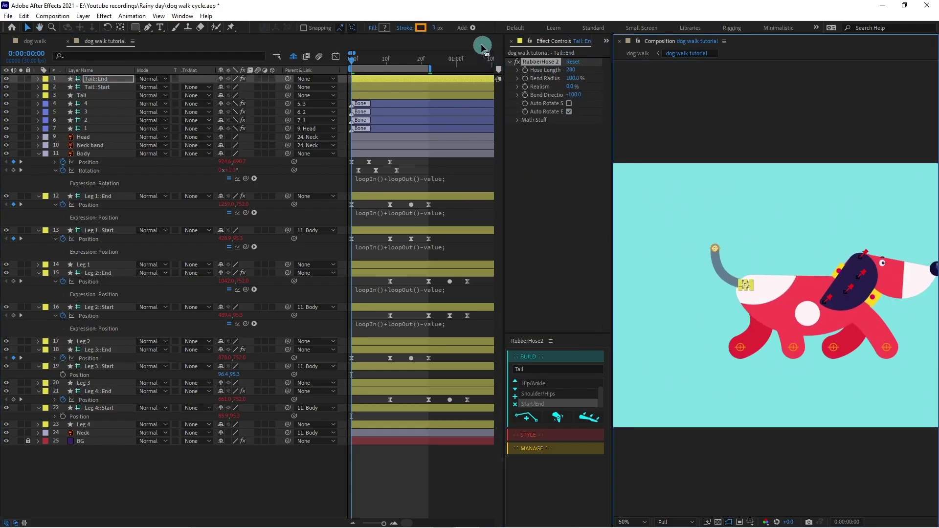
Recolor the Tail's stroke to FFF5F7 sampled from the dog's white rump and thicken the stroke to blend with it
left_click(102, 96)
left_click(420, 28)
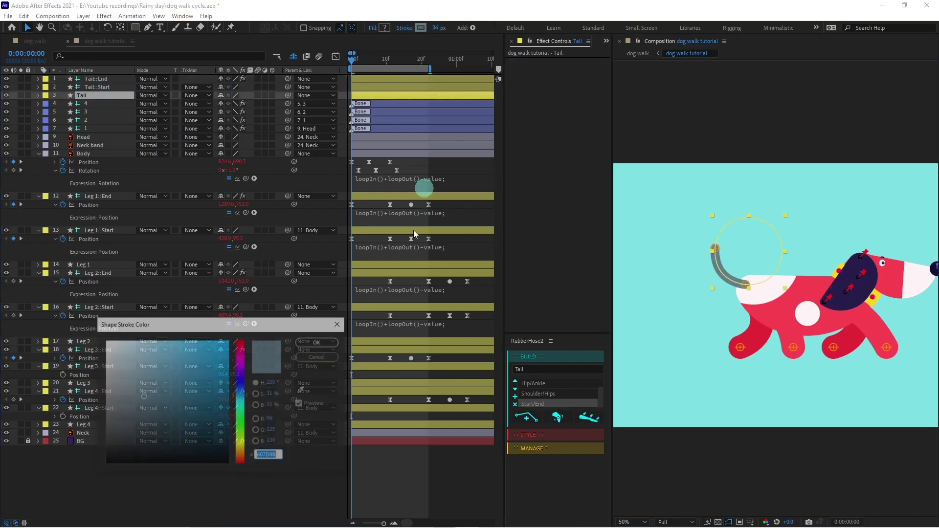
left_click(303, 390)
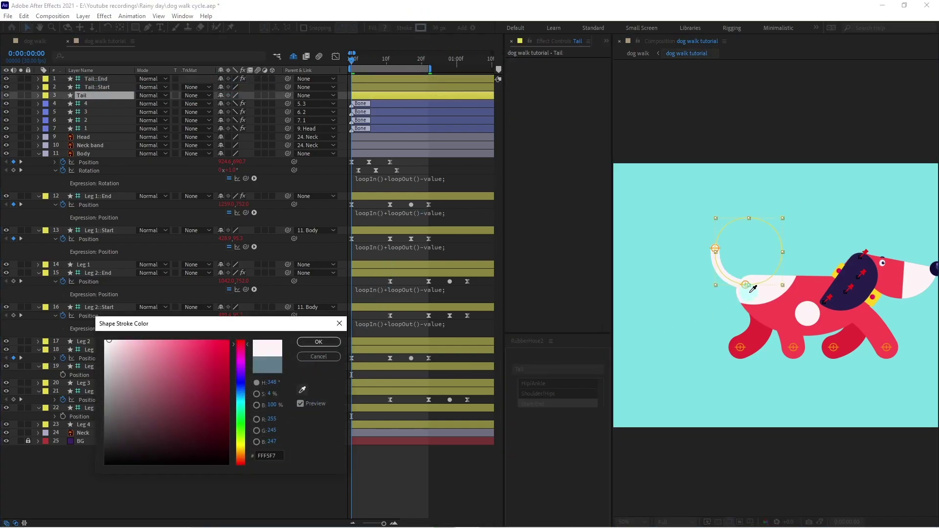
left_click(751, 292)
left_click(319, 342)
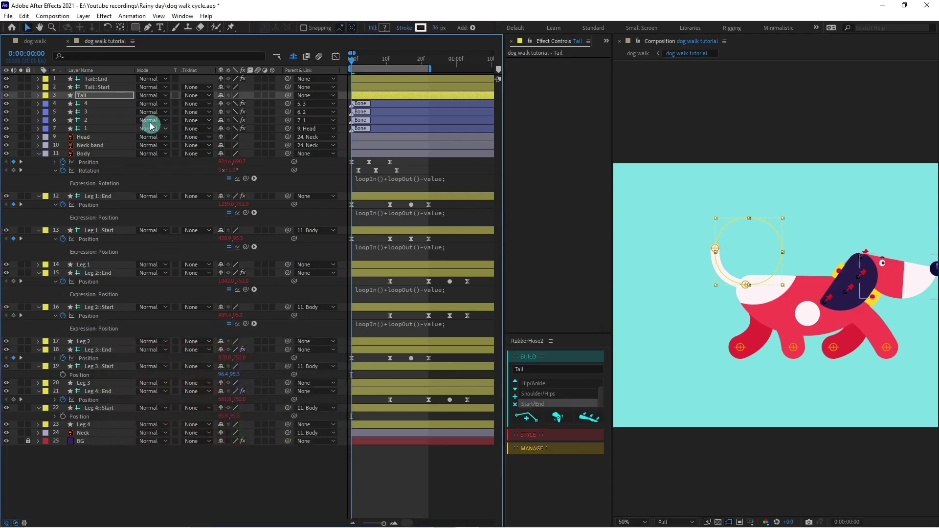
left_click(96, 99)
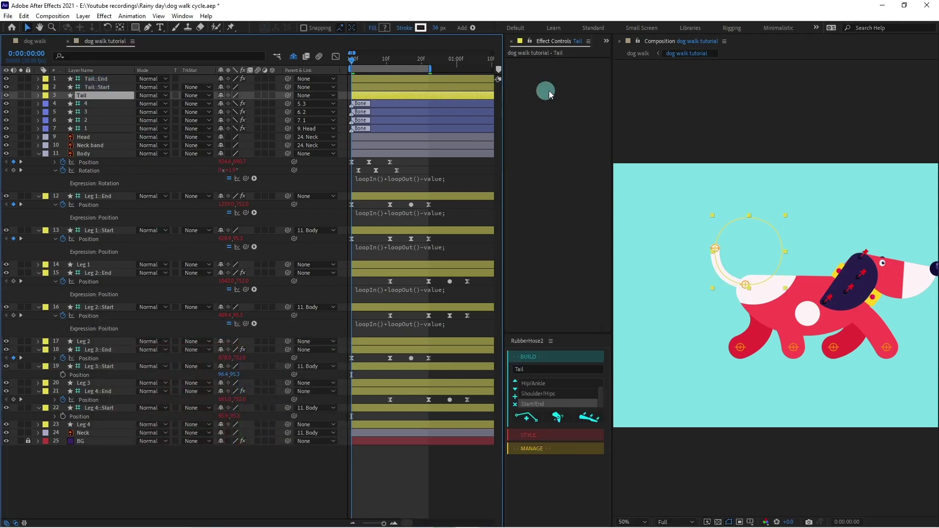
left_click_drag(435, 28, 464, 29)
Parent the Tail::End controller to the Body layer
left_click(97, 86)
left_click(107, 79)
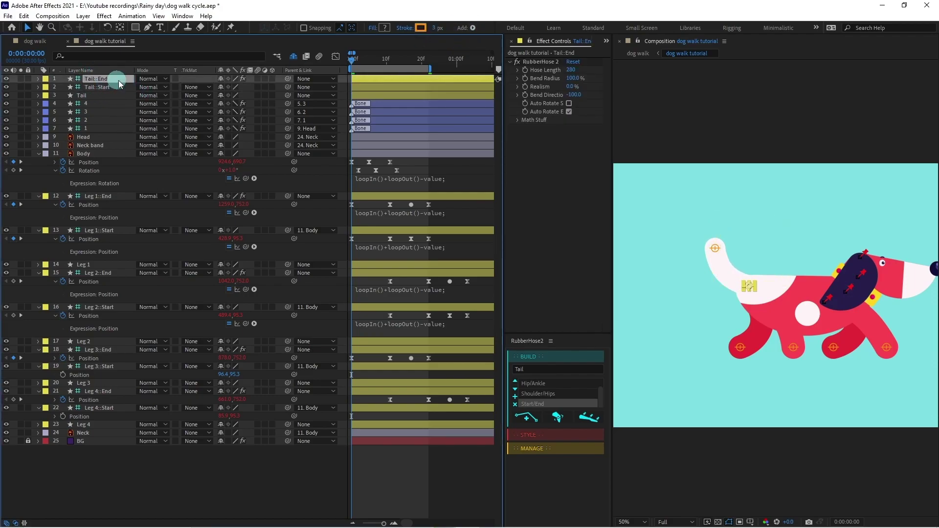
left_click_drag(288, 79, 88, 155)
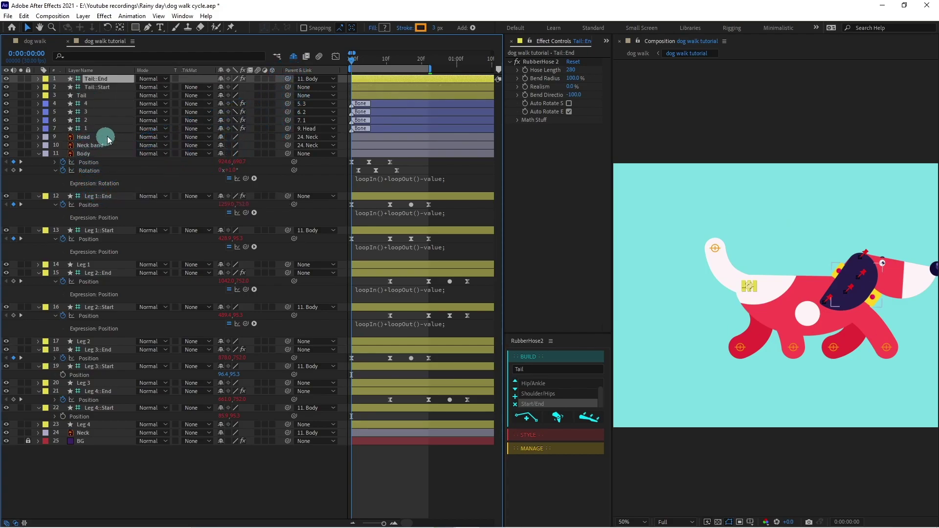
Add Position keyframes to the Tail::Start controller at frame 0 and frame 5
left_click(94, 87)
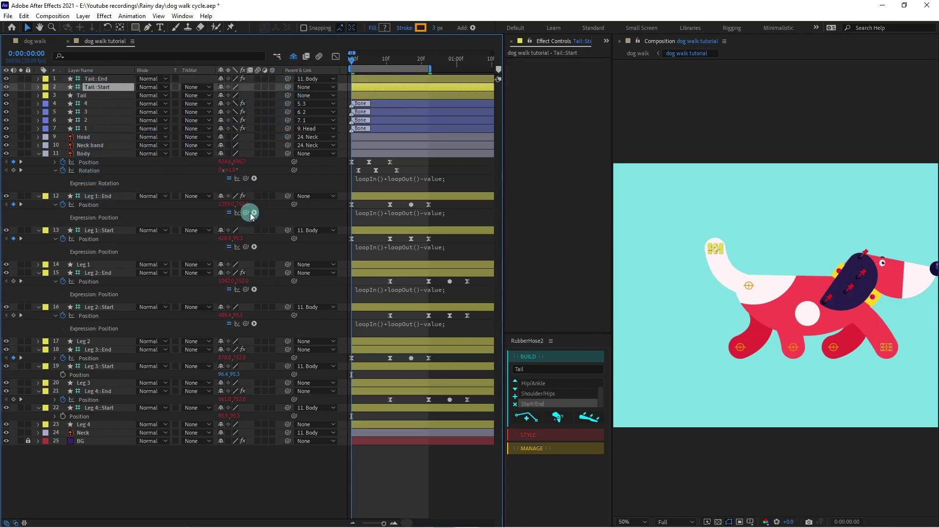
key("p")
left_click(93, 96)
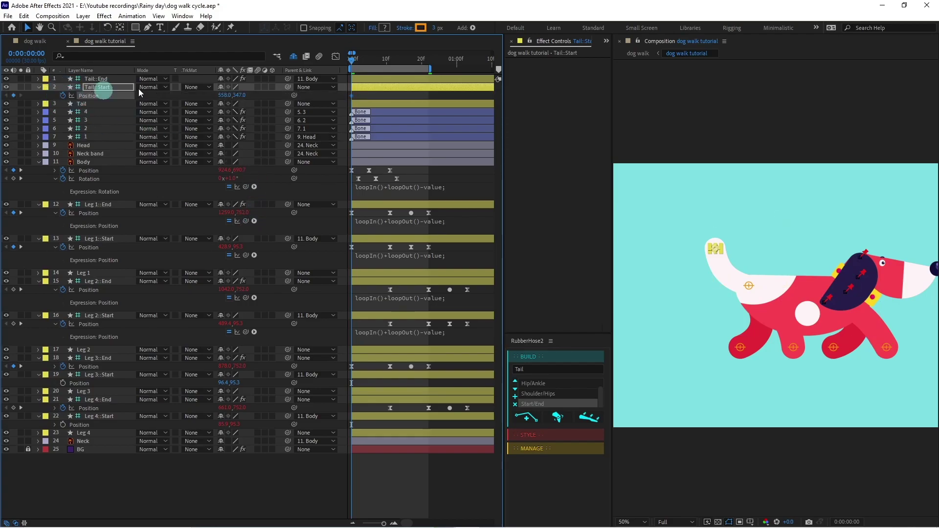
key("=")
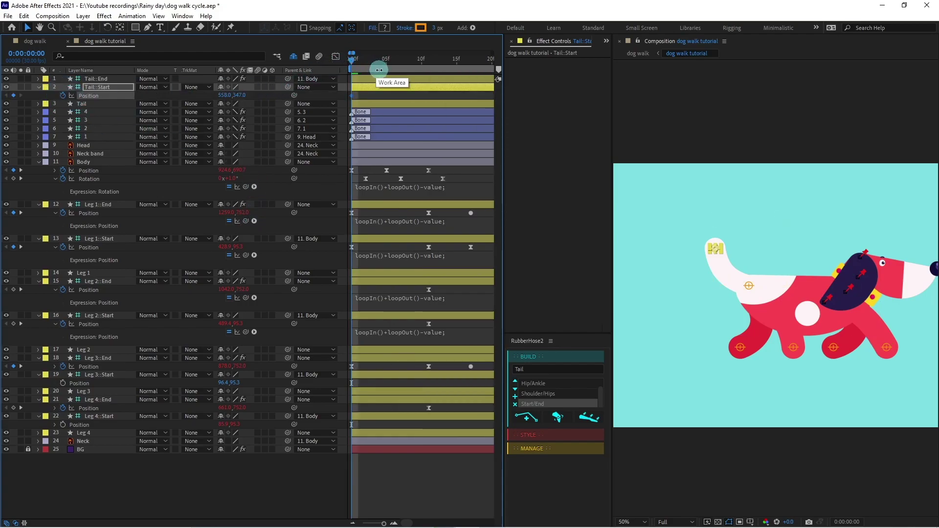
left_click(385, 61)
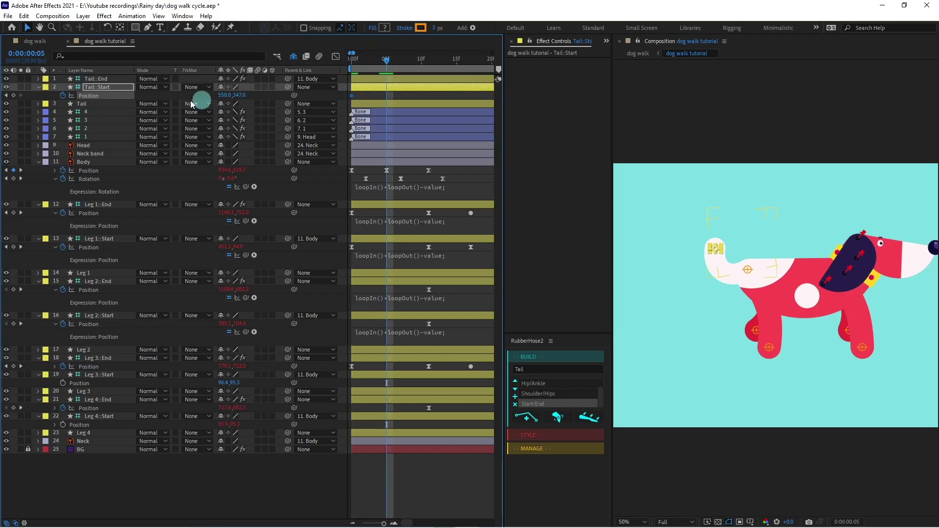
At frame 0, lower the Tail::Start controller and pull it away from the rump to about 484, 458
left_click(349, 63)
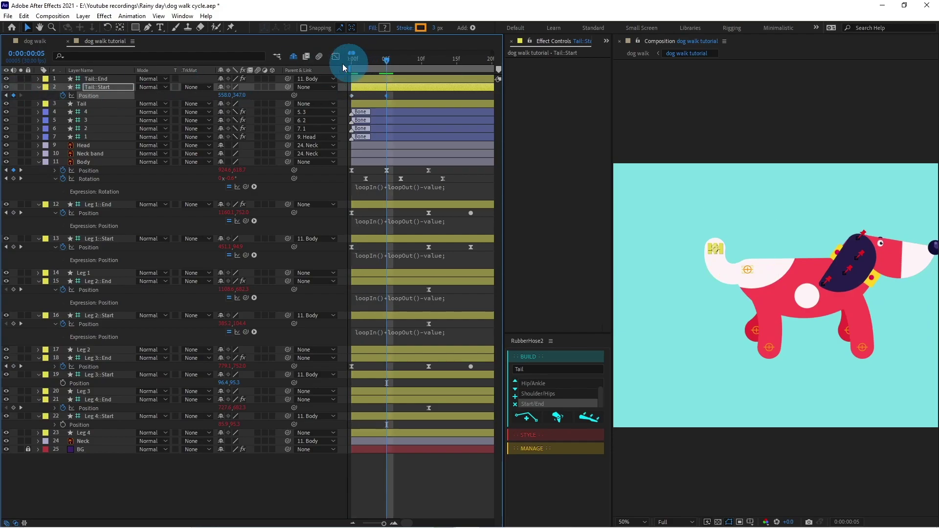
scroll(752, 284, "up", 3)
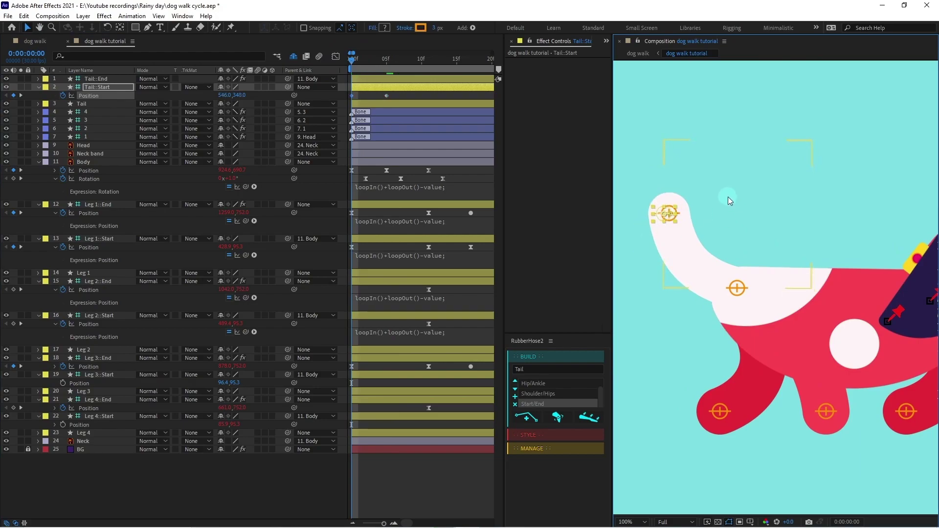
left_click_drag(670, 213, 652, 263)
left_click_drag(710, 242, 747, 226)
scroll(760, 192, "down", 1)
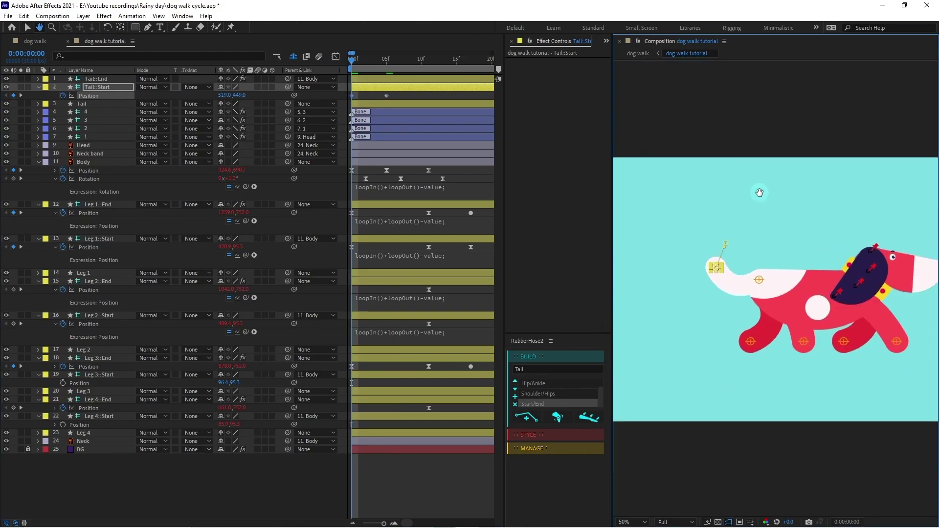
scroll(719, 235, "up", 1)
left_click_drag(688, 247, 670, 252)
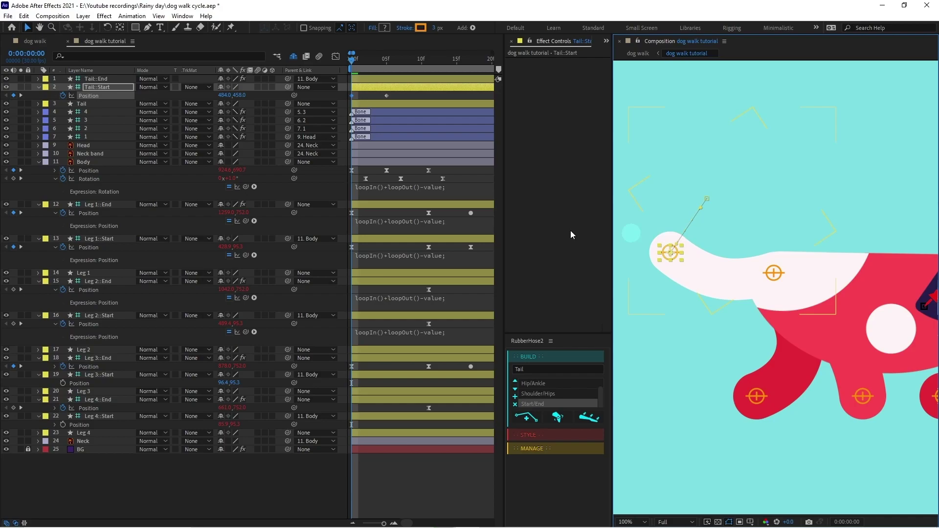
Add keyframes for Tail::End's Bend Direction at frame 0 and frame 5, keeping the value at -100
left_click(92, 79)
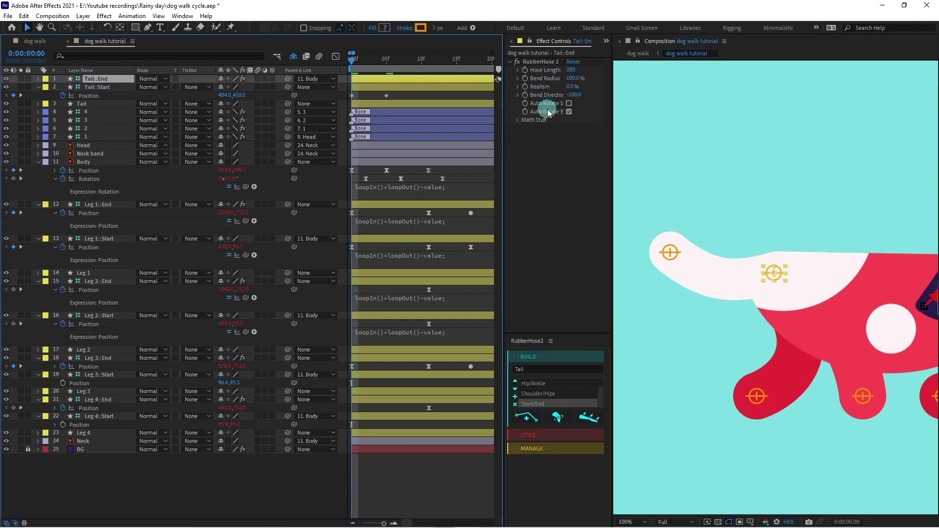
left_click(525, 95)
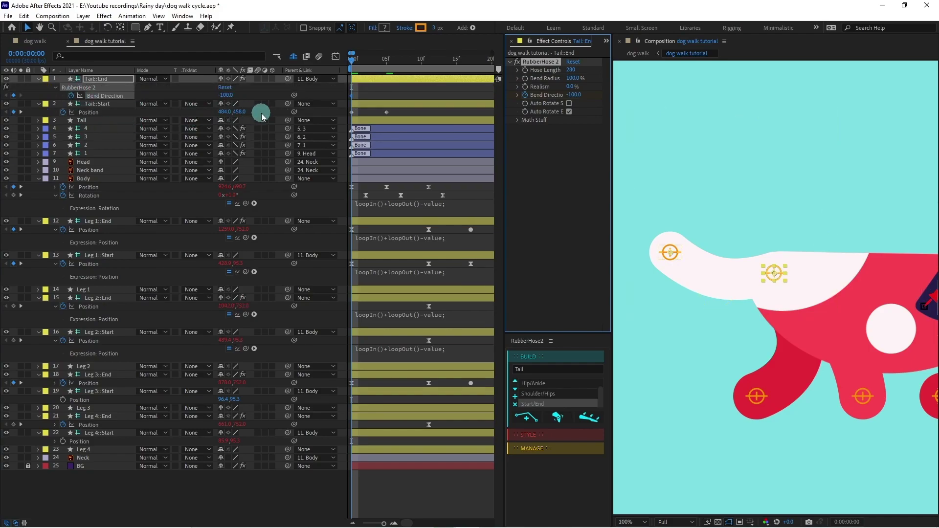
key("k")
key("k")
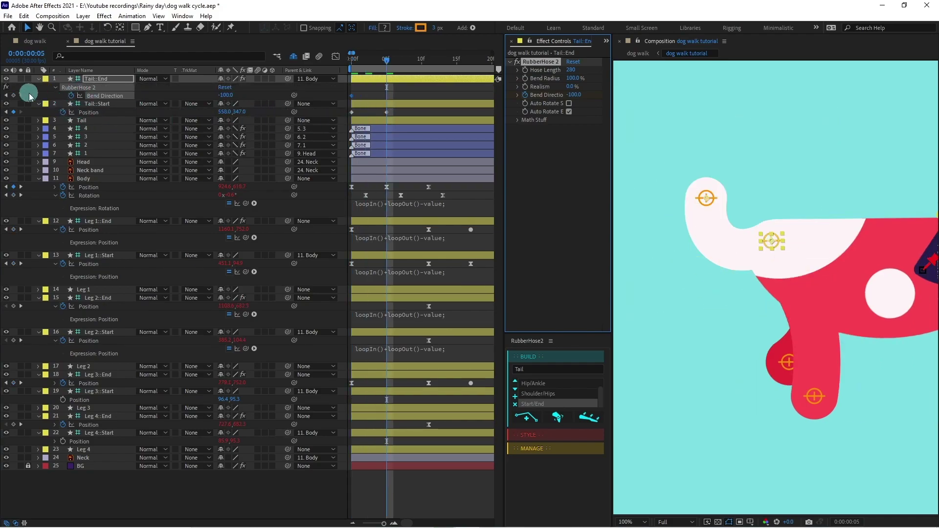
left_click(15, 96)
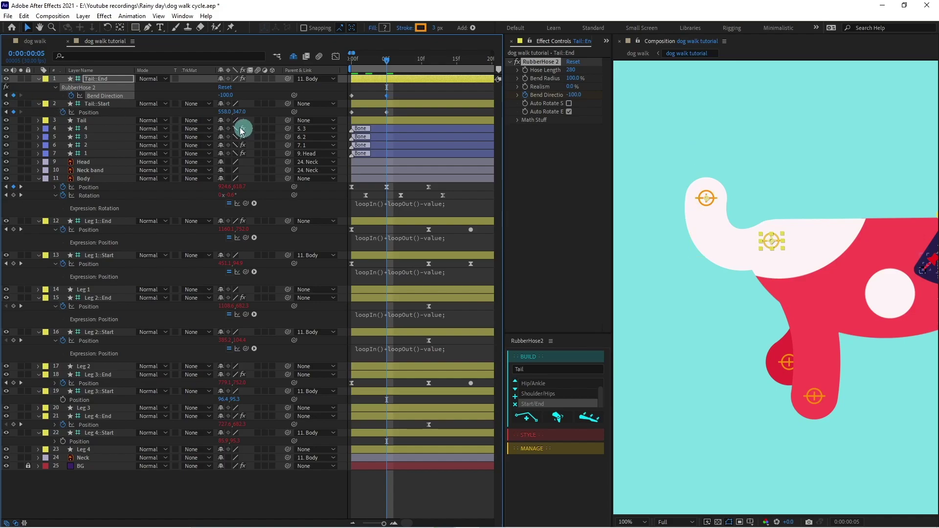
Try a tail Bend Direction of 70 at frame 5
left_click(225, 95)
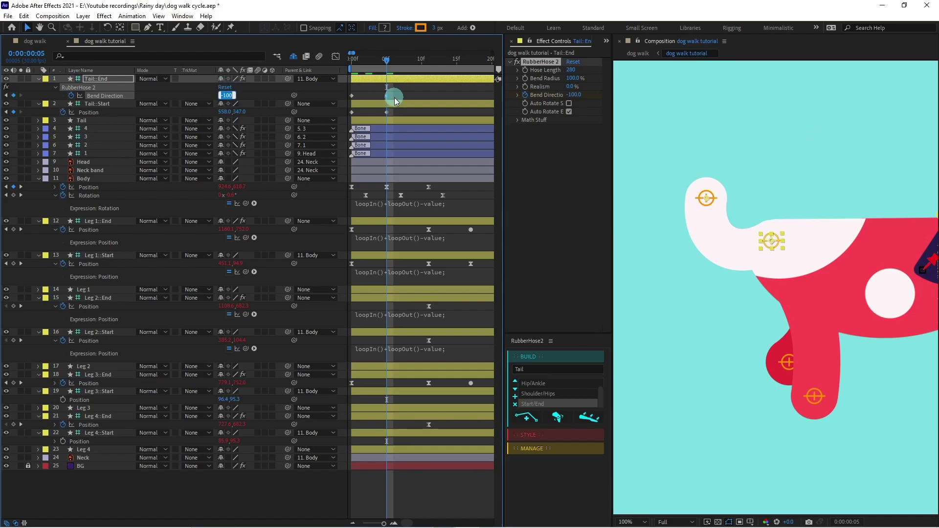
left_click(394, 97)
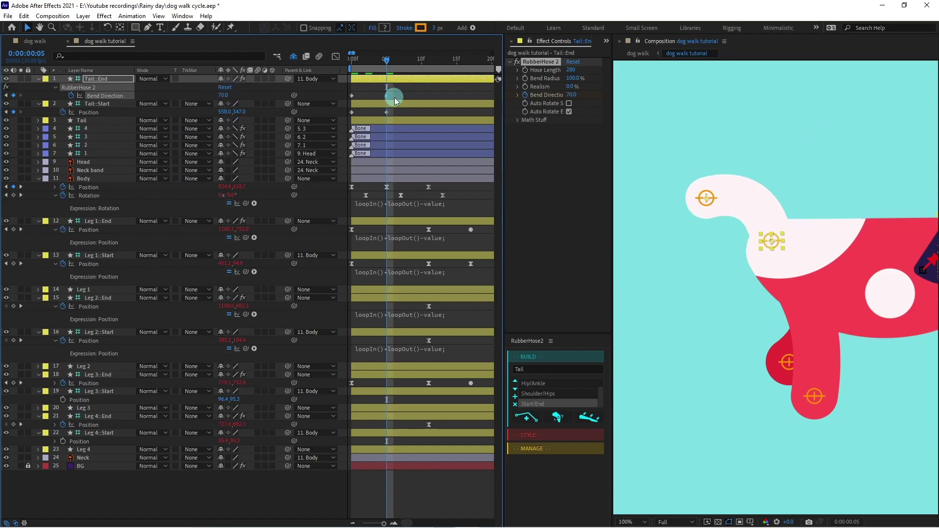
left_click(393, 107)
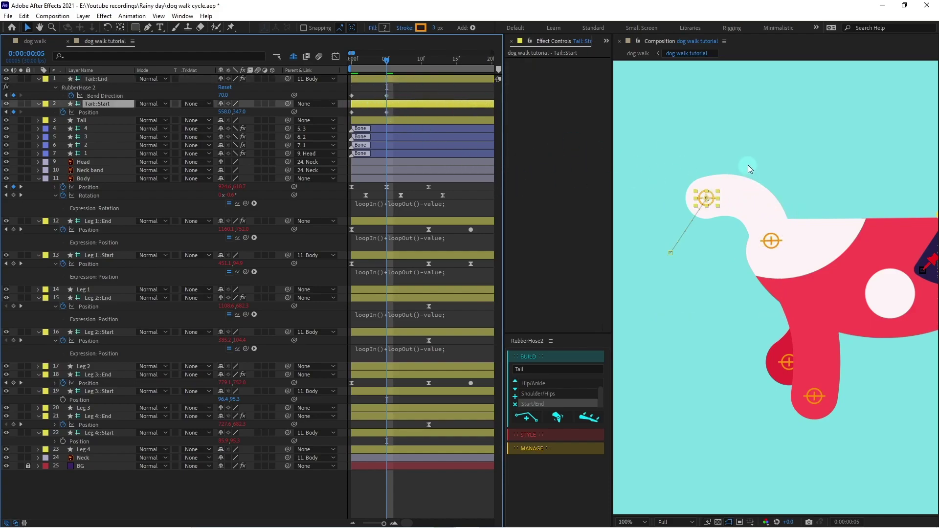
scroll(748, 170, "down", 1)
key("ctrl+z")
Set the tail's Bend Direction keyframe at frame 0 to 70
left_click_drag(403, 93, 326, 99)
left_click_drag(363, 61, 340, 61)
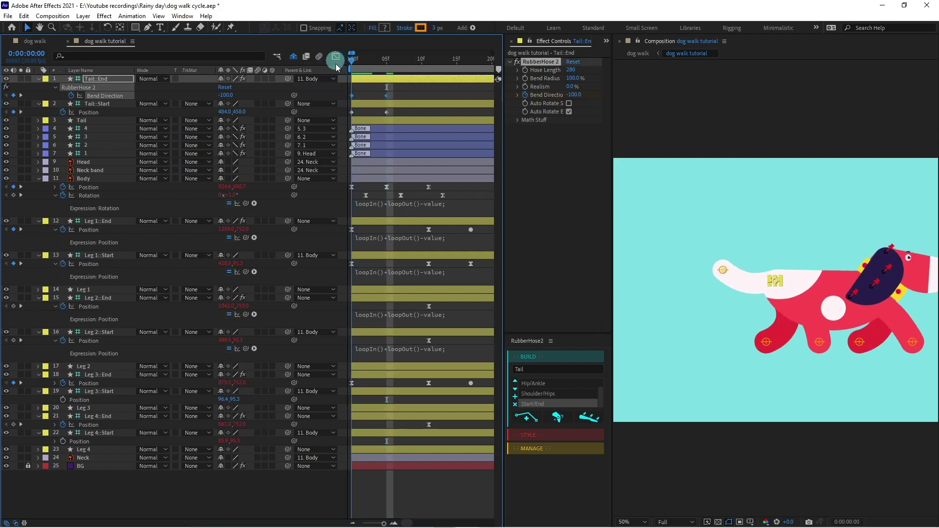
left_click(224, 95)
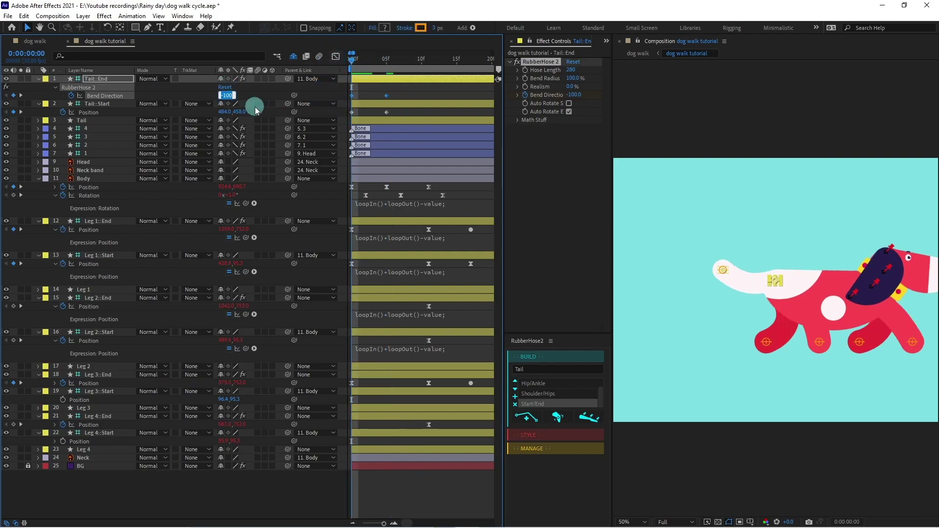
type("70")
key("Return")
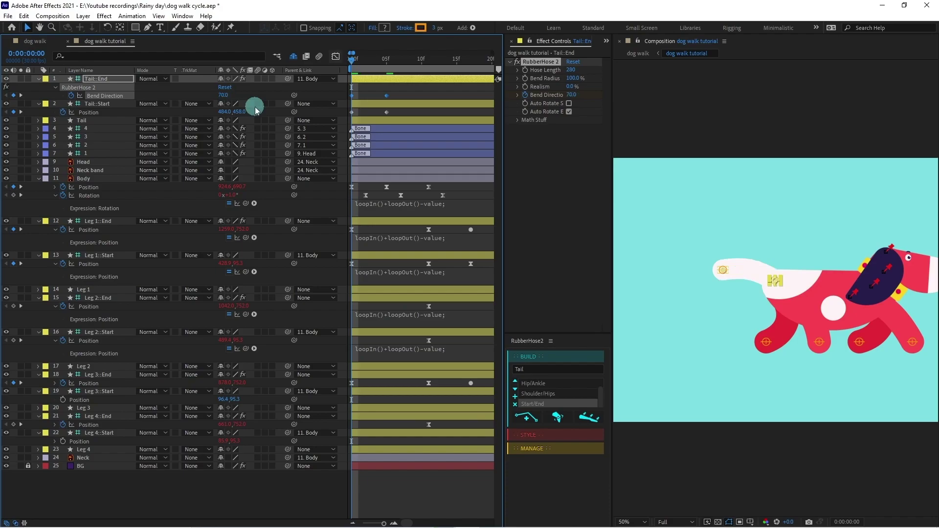
Lower Tail::Start at frame 0 to about 475, 517 and curve its motion path into an arc
scroll(761, 199, "up", 1)
left_click_drag(761, 199, 800, 213)
left_click(388, 105)
left_click_drag(709, 266, 703, 291)
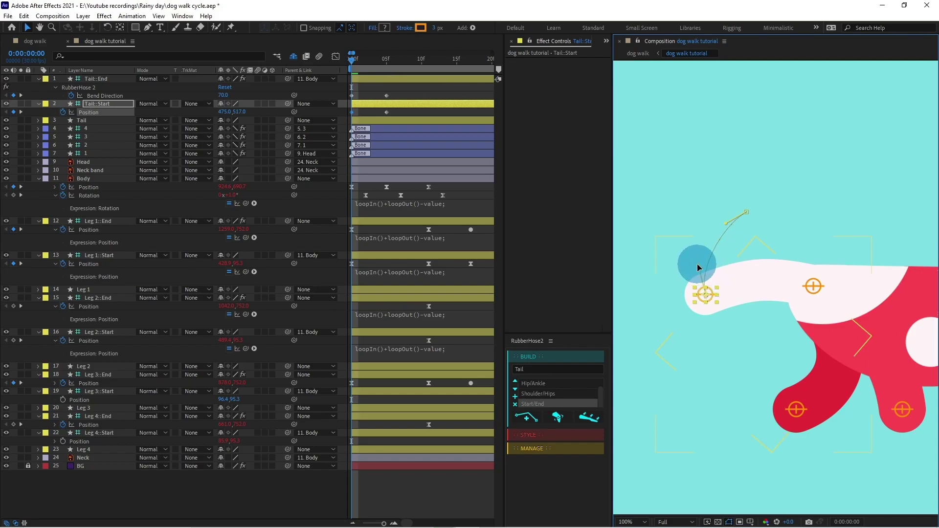
left_click_drag(697, 263, 697, 260)
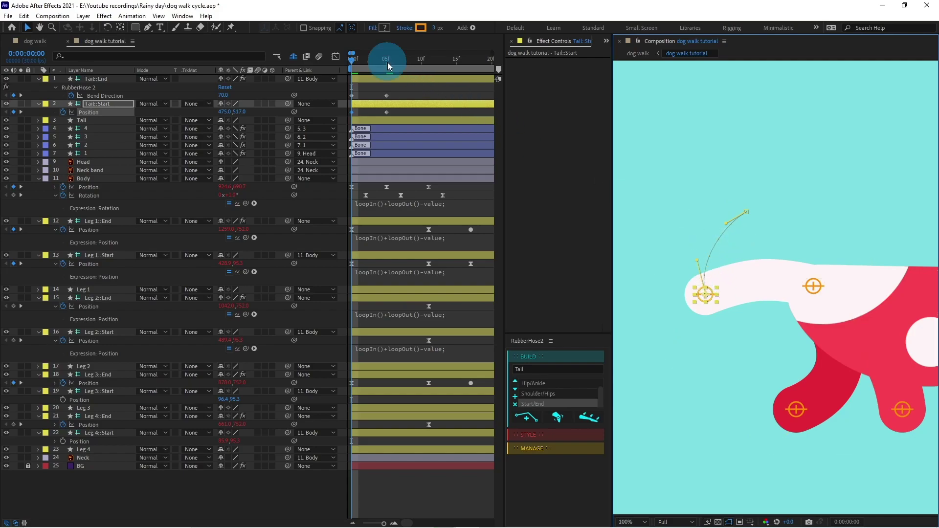
Copy the tail's frame-0 Bend Direction and Position keyframes to frame 11
left_click_drag(388, 60, 427, 72)
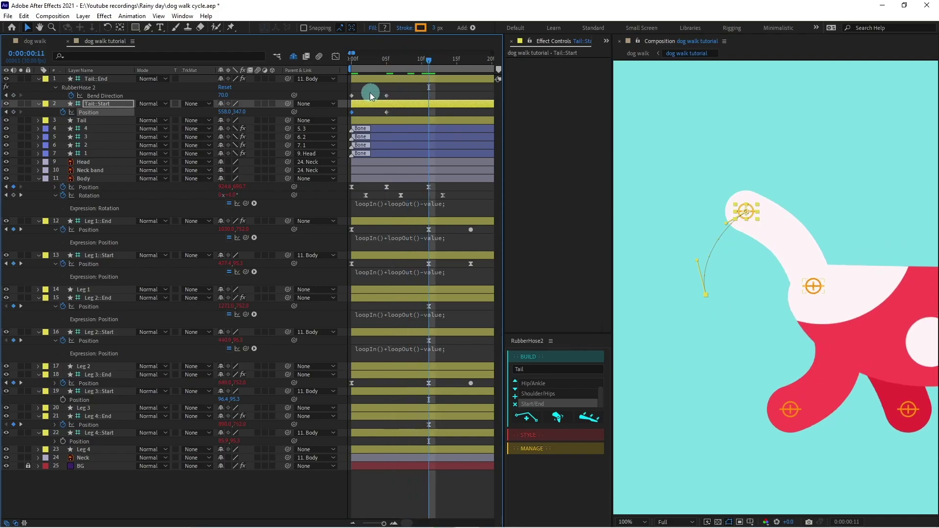
left_click(350, 96)
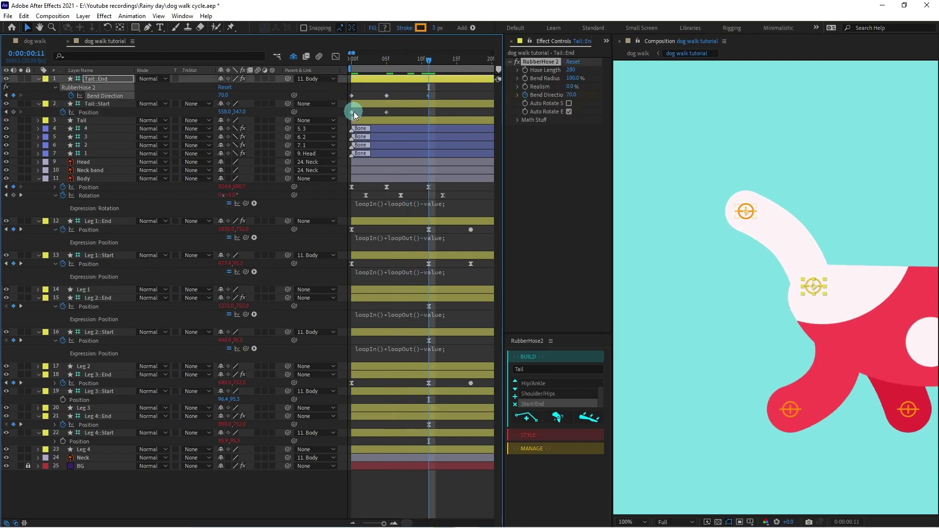
left_click(352, 112)
key("ctrl+c")
key("ctrl+v")
left_click(352, 111)
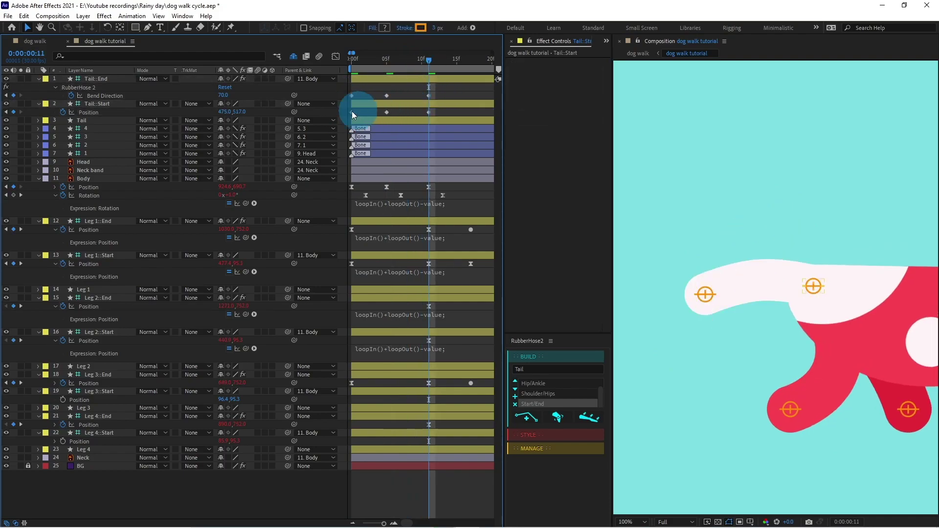
Easy-ease all tail keyframes and reshape Tail::Start's return path to follow the same arc as its upswing
left_click_drag(352, 111, 338, 113)
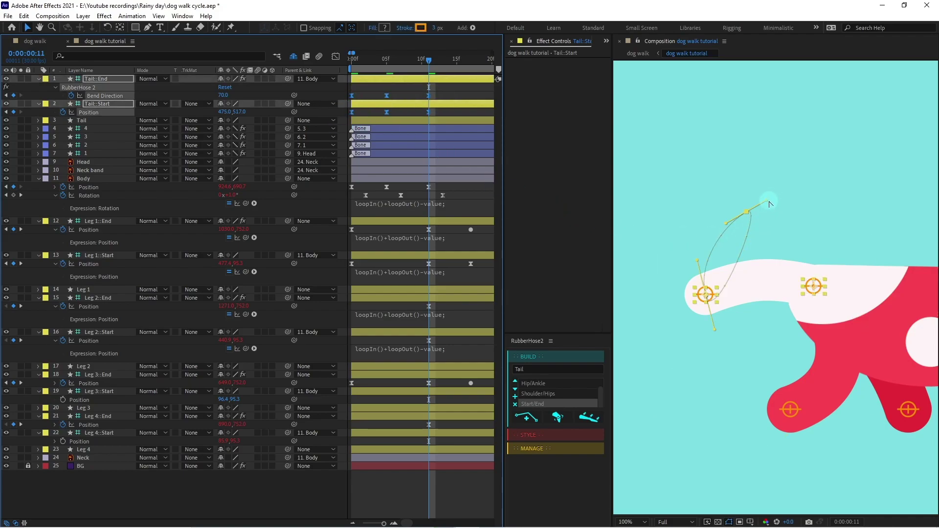
left_click_drag(769, 200, 768, 202)
left_click_drag(731, 231, 721, 226)
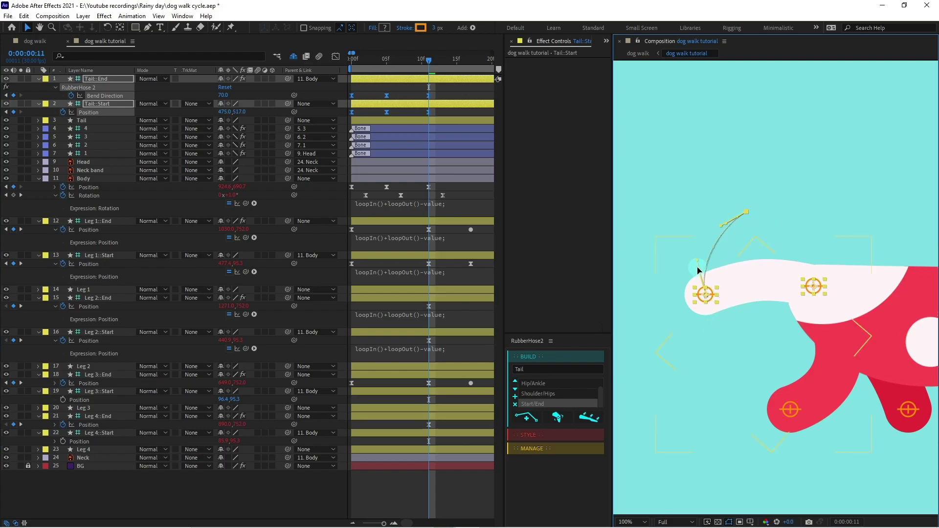
Copy the loopIn()+loopOut()-value; expression from the Body's Rotation to the tail's Bend Direction and Tail::Start's Position
left_click(404, 206)
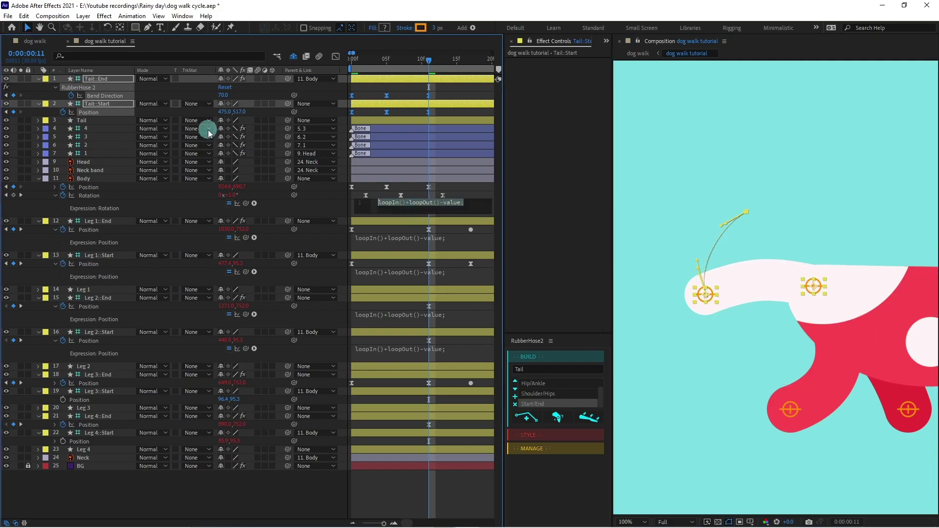
left_click(72, 95, "alt")
key("ctrl+v")
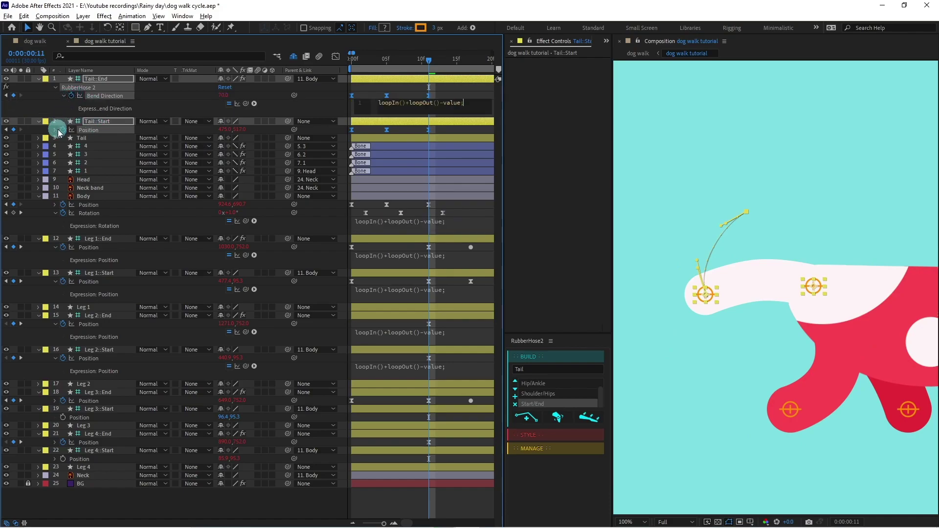
left_click(63, 129, "alt")
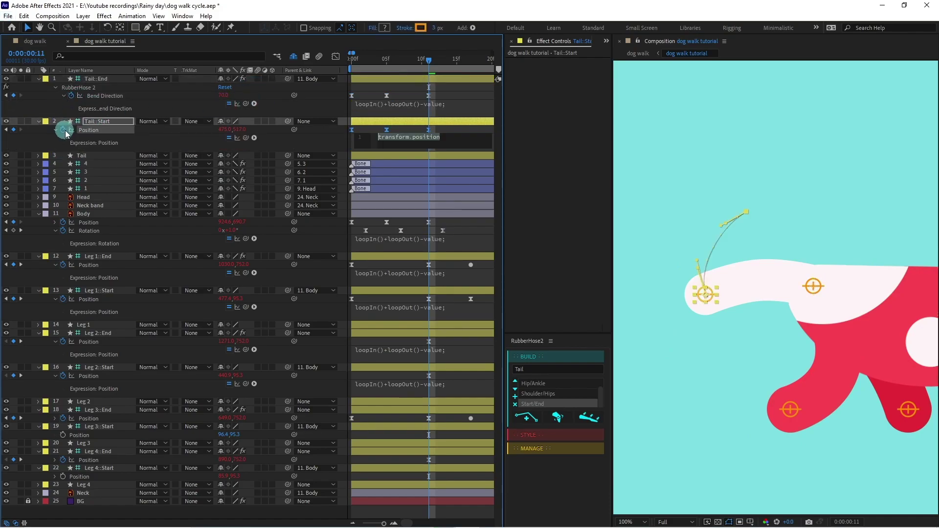
key("ctrl+v")
Shift all tail Bend Direction and Position keyframes to start at frame 4 and preview the whole walk cycle
left_click_drag(460, 97, 349, 125)
left_click(362, 60)
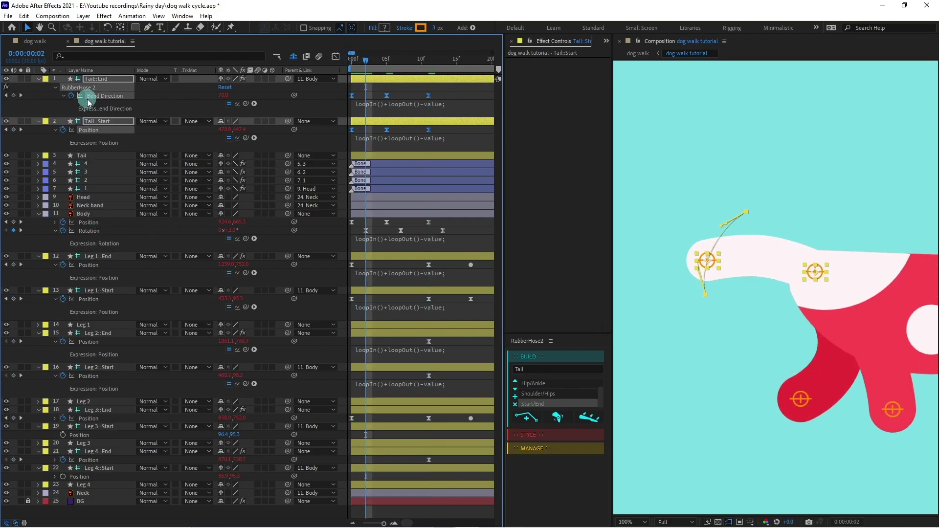
key("Page_Down")
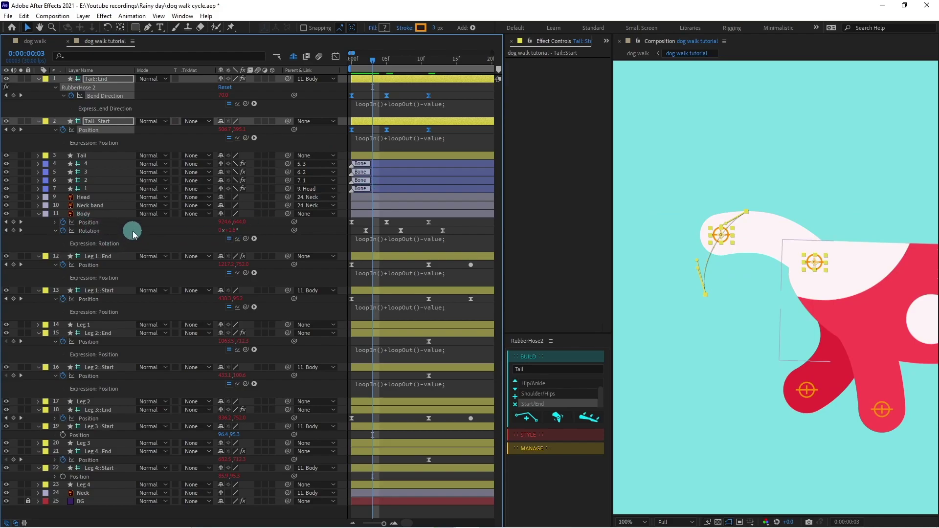
key("Page_Down")
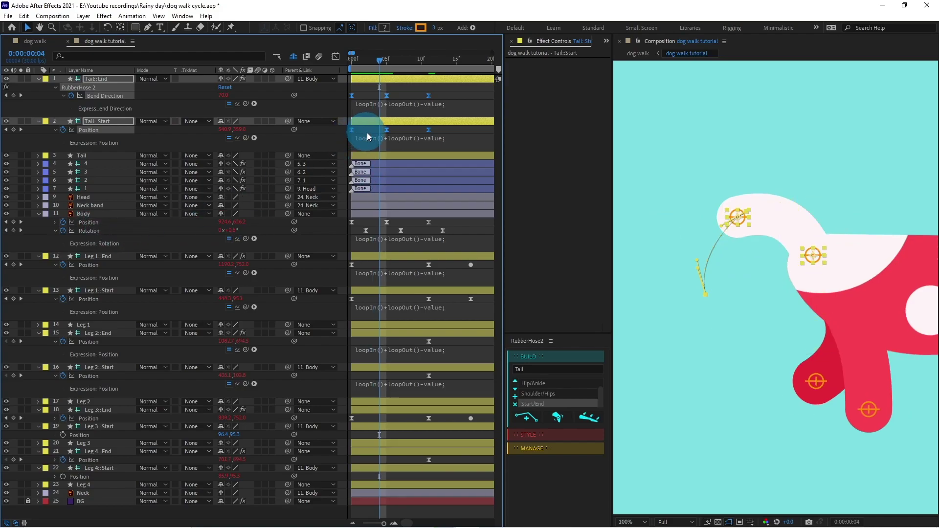
left_click_drag(369, 136, 379, 133)
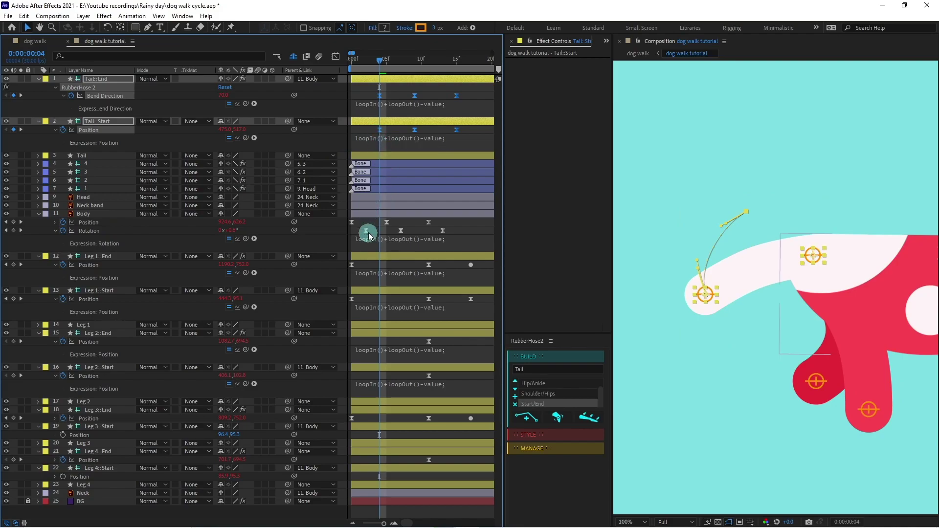
scroll(744, 223, "down", 4)
key("space")
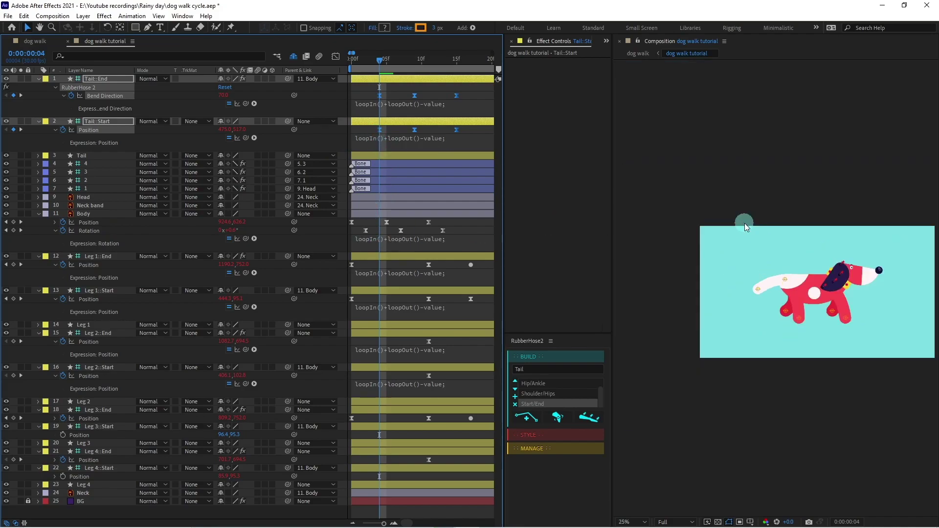
Preview the walk cycle and inspect the tail's Bend Direction value at frame 9
key("space")
left_click_drag(394, 62, 415, 63)
left_click(471, 114)
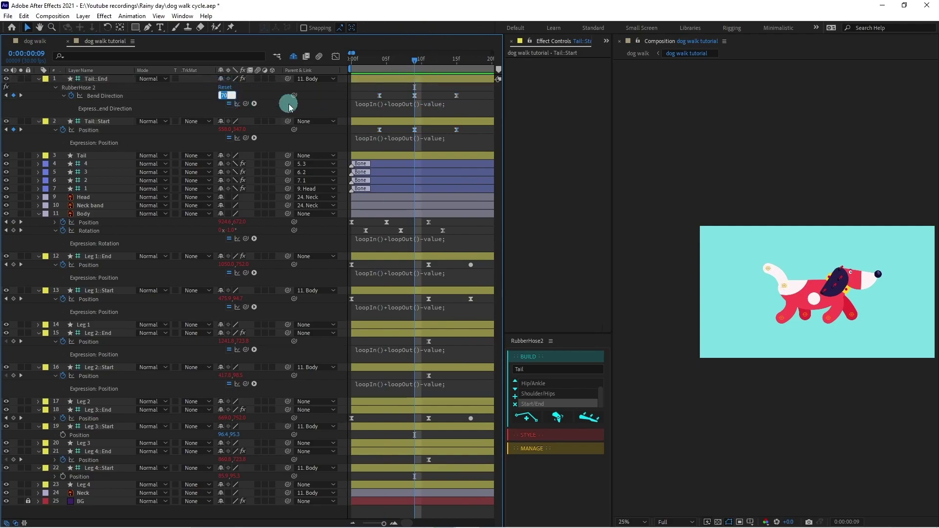
left_click(288, 104)
left_click(378, 62)
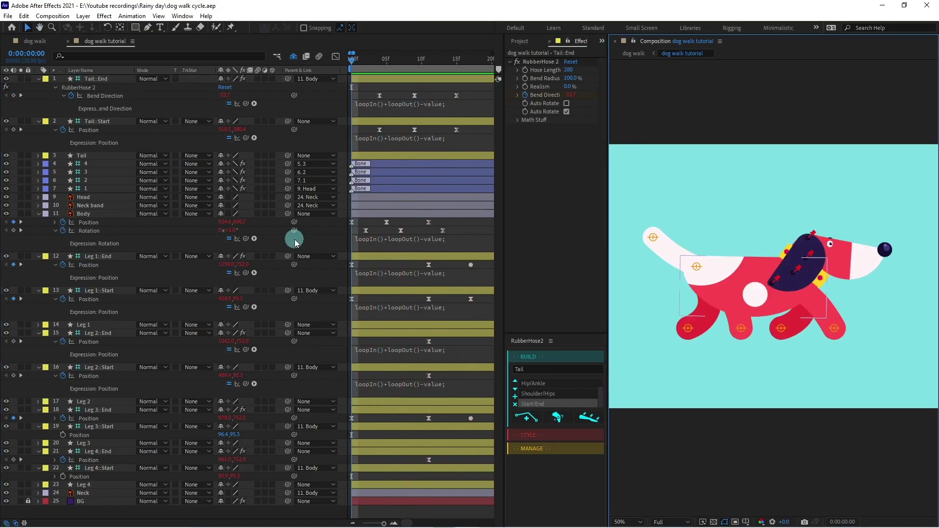
Copy the Body's Rotation keyframes to ear bones 1 to 4, starting at frame 2
left_click(852, 289)
left_click_drag(454, 233, 363, 234)
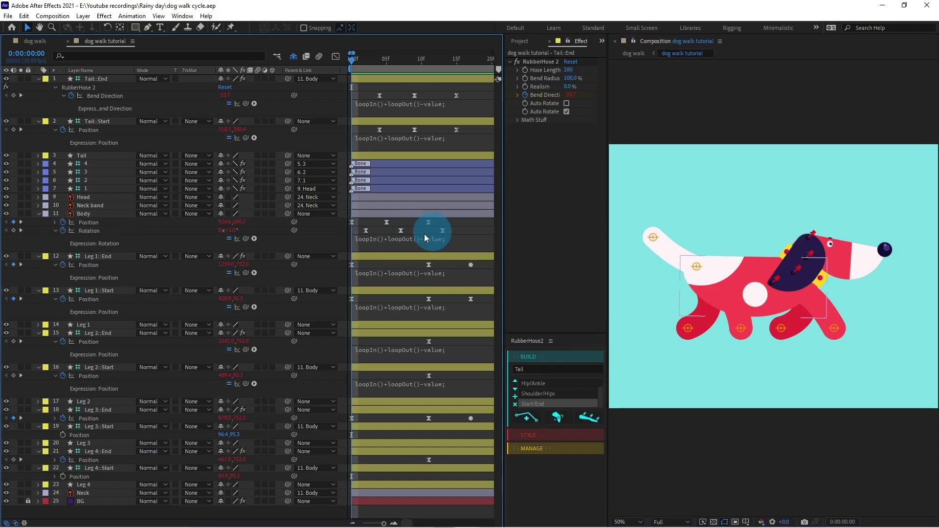
left_click_drag(460, 229, 361, 239)
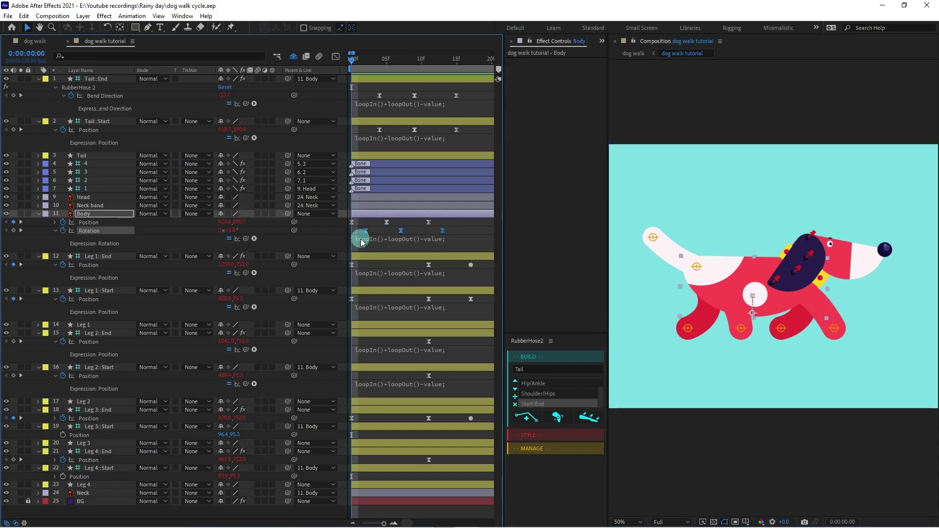
left_click(365, 63)
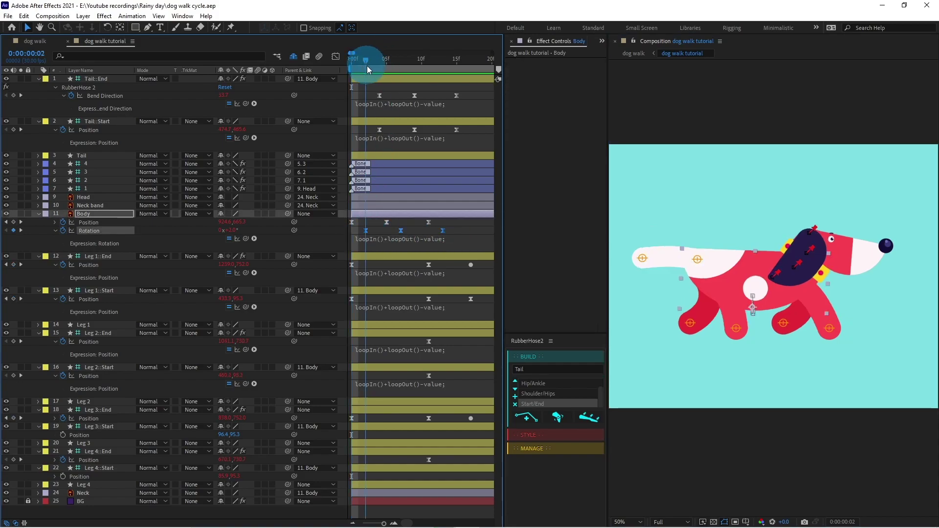
left_click(97, 189)
left_click(94, 165, "shift")
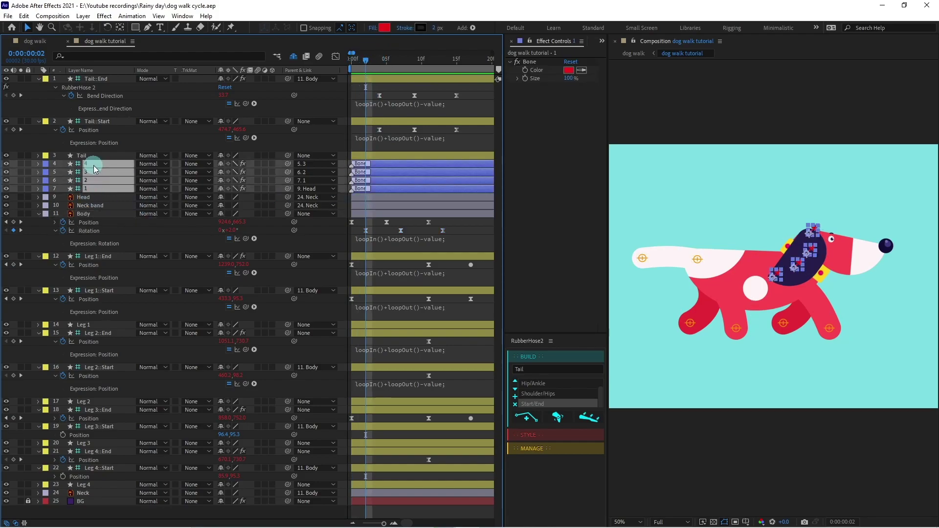
key("ctrl+v")
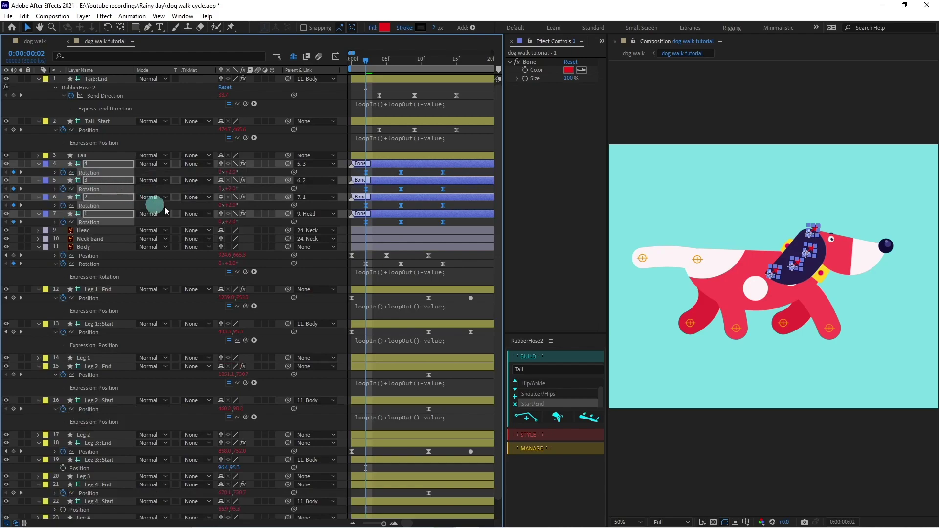
Set the four ear bones' Rotation to 5° at frames 2 and 13, and adjust their Rotation at frame 7
left_click_drag(379, 173, 358, 226)
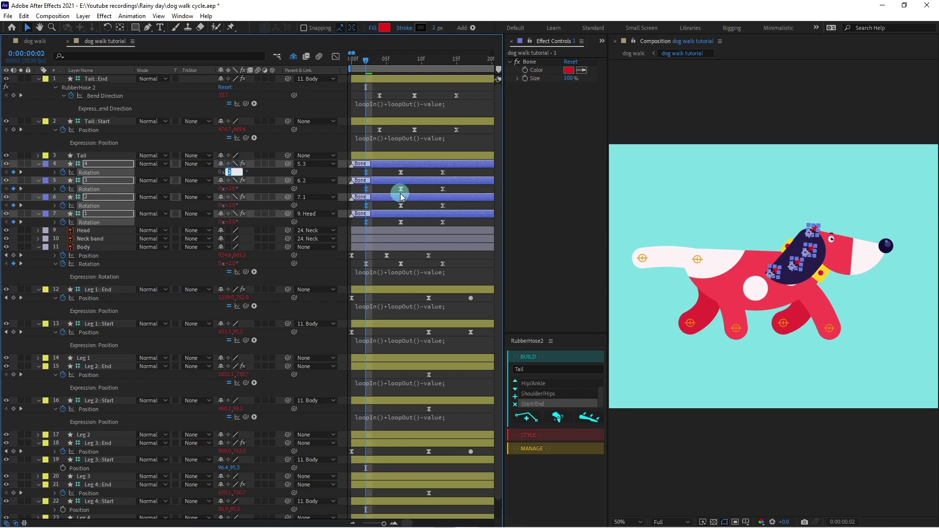
type("5")
key("Return")
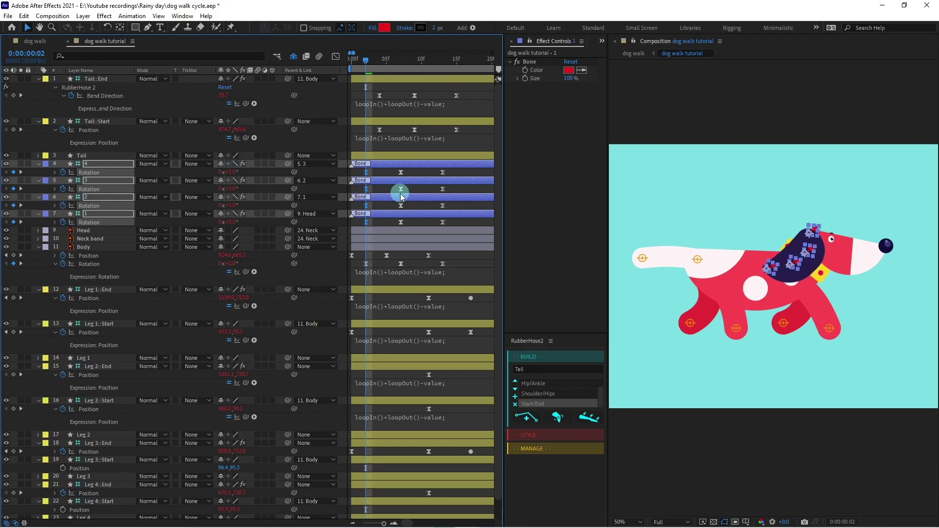
left_click(401, 66)
left_click(232, 188)
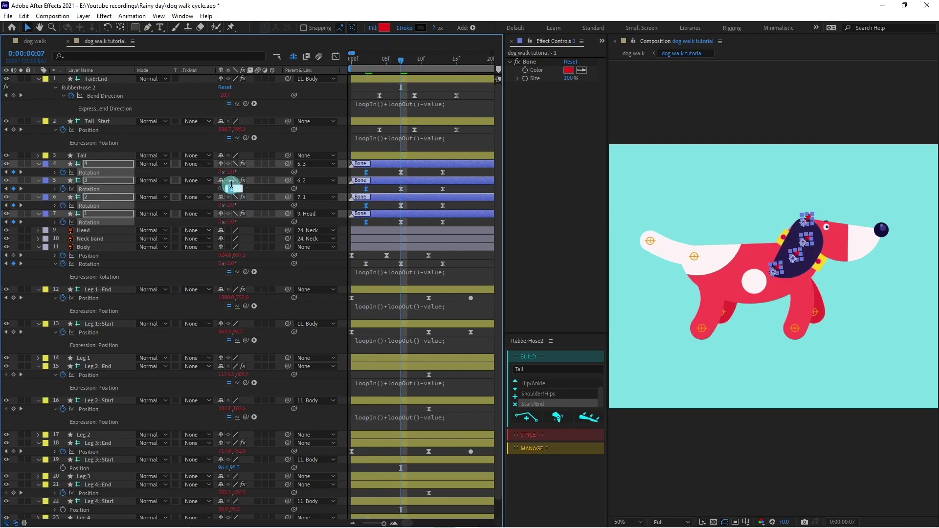
left_click(443, 59)
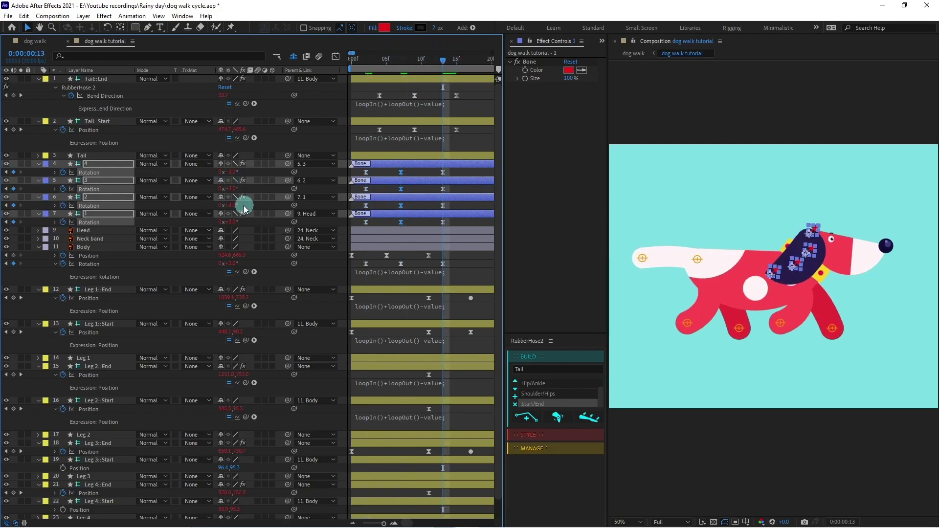
left_click(230, 173)
type("5")
key("Return")
Stagger the ear bones' Rotation keyframes so bones 1 to 4 start at frames 4, 6, 8 and 10, and preview the motion
left_click_drag(469, 171, 387, 223)
key("space")
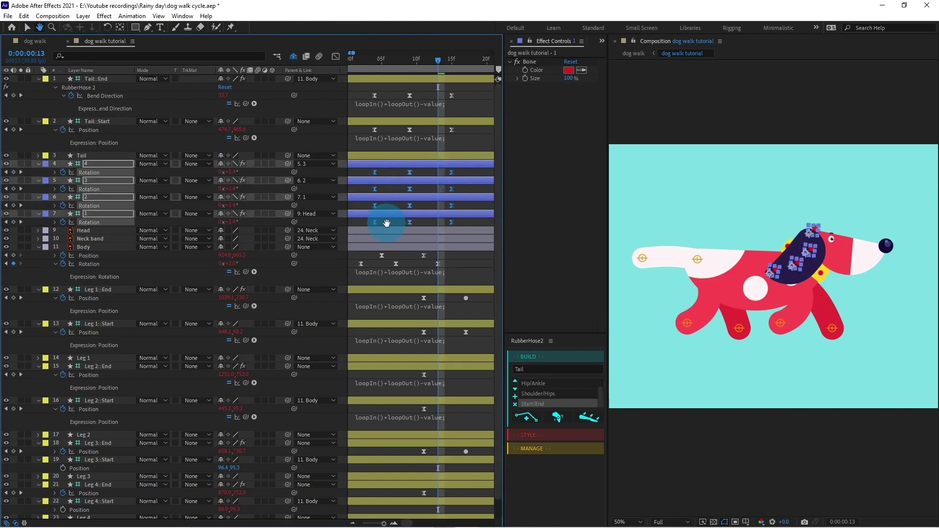
left_click_drag(469, 172, 386, 209)
left_click(396, 211)
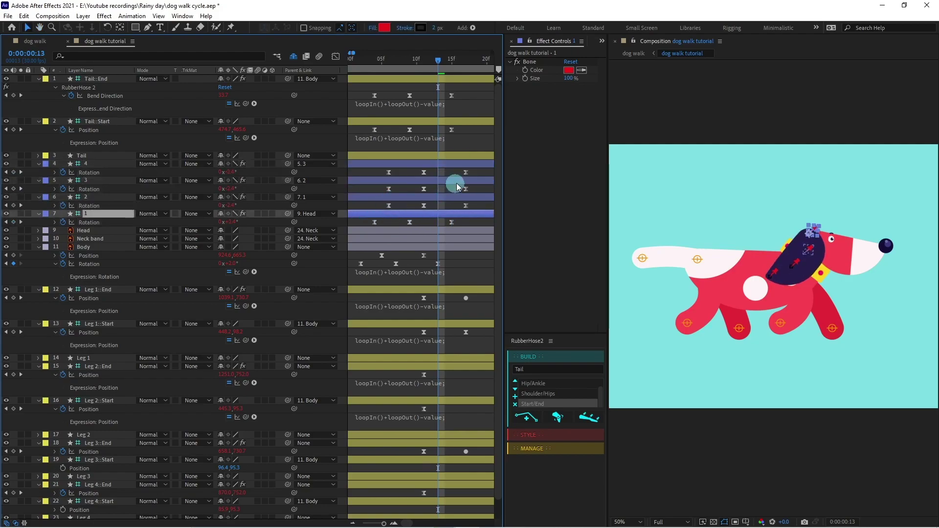
left_click_drag(470, 171, 417, 175)
left_click(405, 173)
key("minus")
key("space")
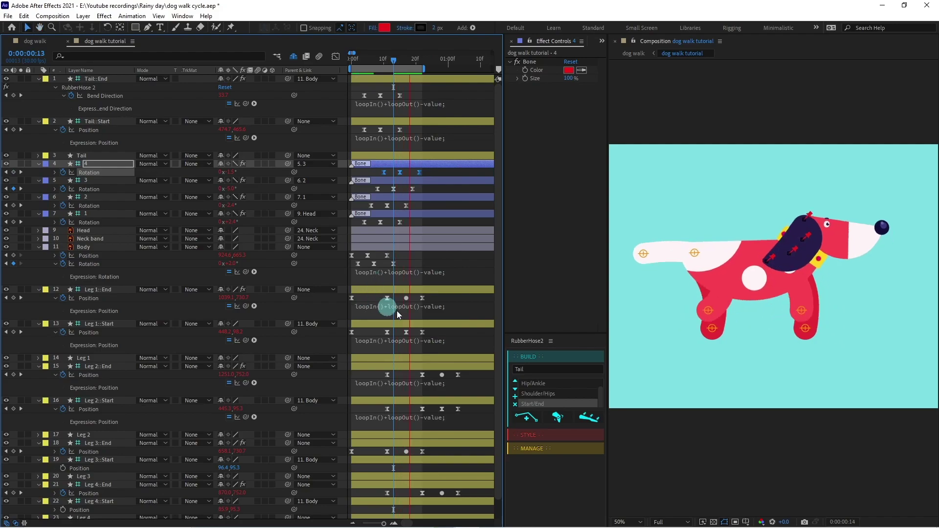
Set the first Rotation keyframe of ear bones 1 to 4 to 10°
left_click(394, 169)
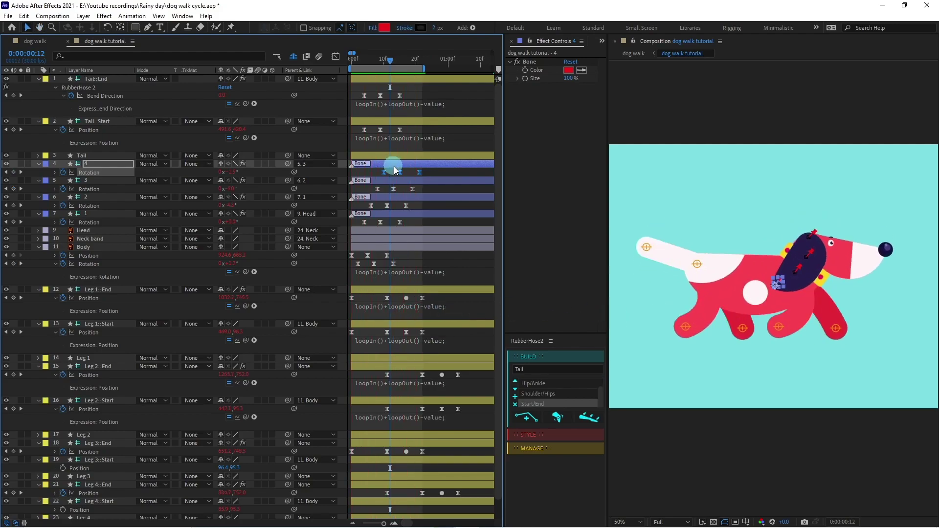
left_click(383, 206)
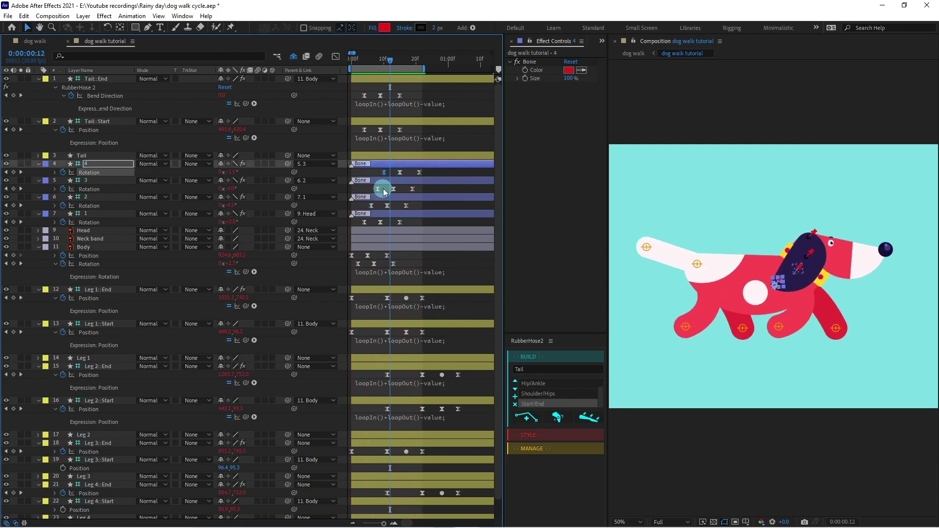
left_click(378, 217)
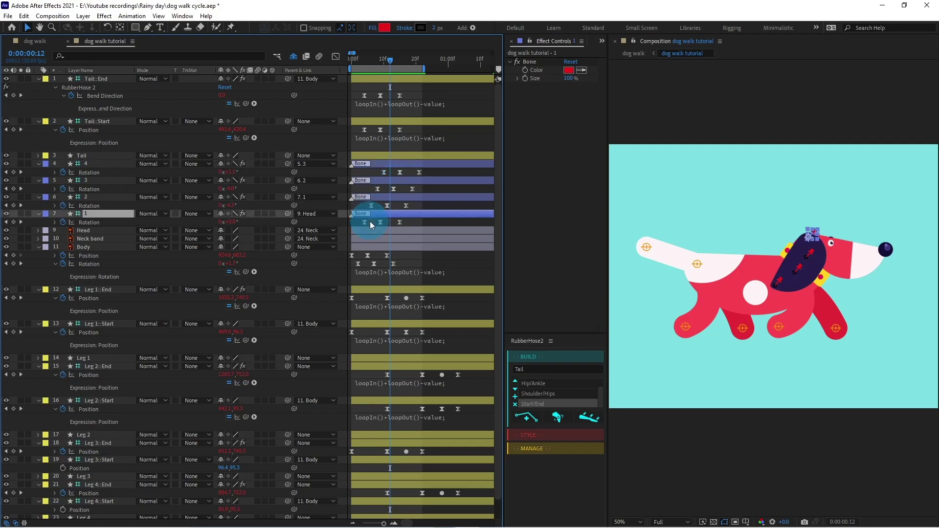
left_click(370, 225)
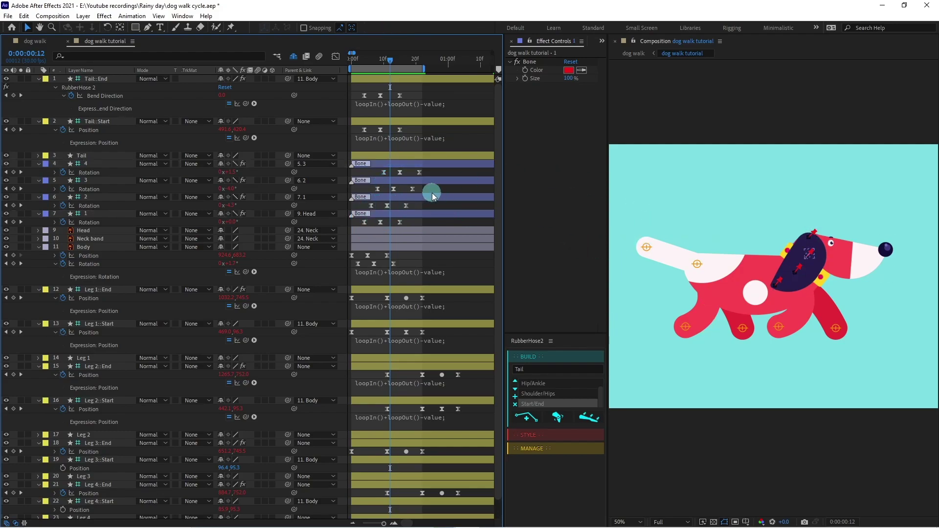
key("Page_Up")
key("Page_Up")
key("Page_Up")
key("Page_Up")
key("Page_Up")
key("Page_Up")
key("Page_Up")
key("h")
key("=")
left_click_drag(397, 222, 416, 222)
left_click(377, 61)
left_click(377, 222)
left_click(390, 206, "shift")
left_click(403, 189, "shift")
left_click(416, 172, "shift")
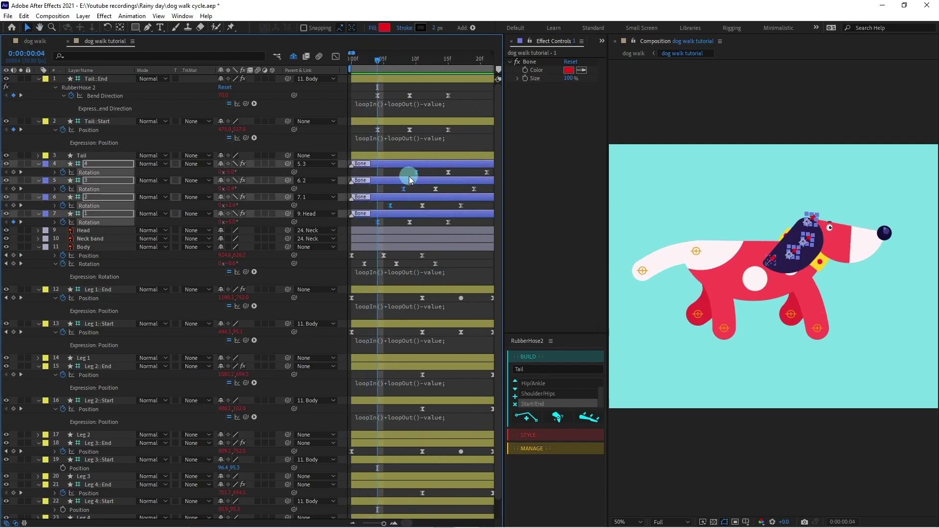
left_click(392, 204)
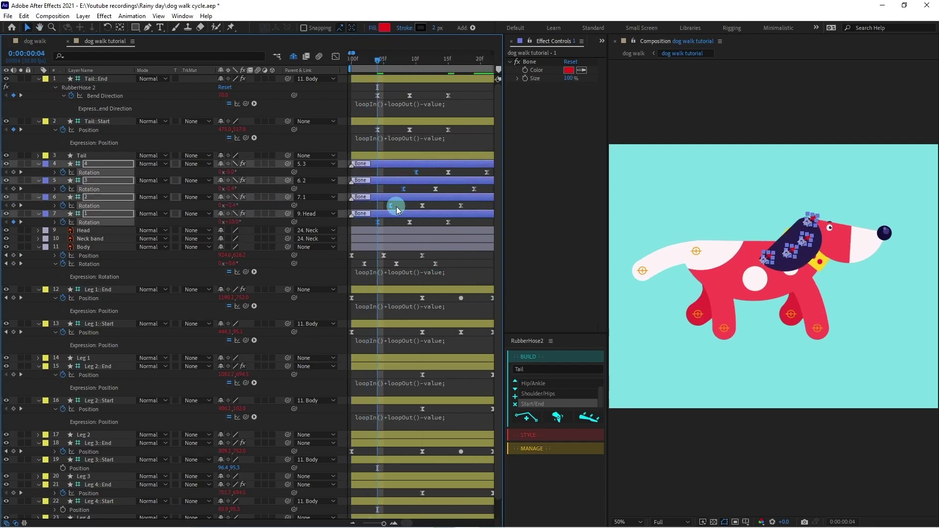
Adjust bone 2's Rotation at frame 6 and set bone 3's Rotation at frame 8 to 15°
left_click(385, 57)
left_click(392, 197)
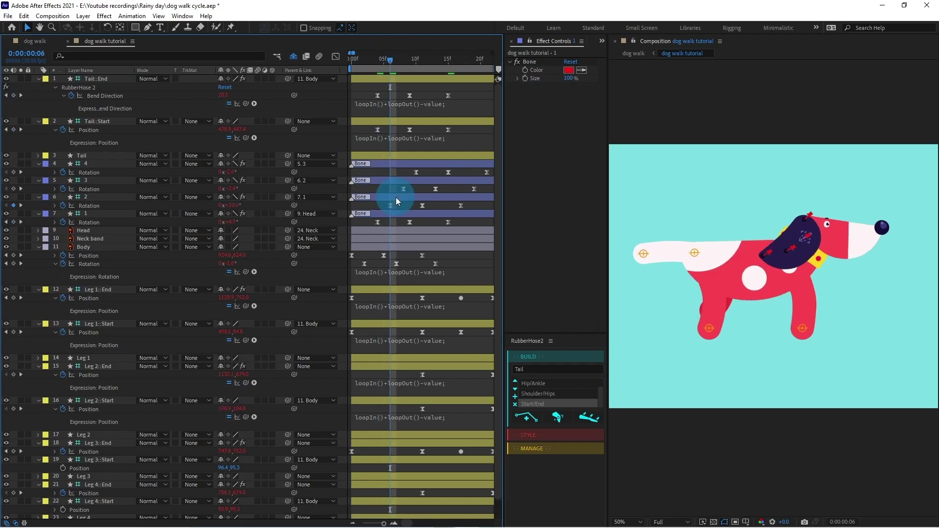
left_click(232, 205)
left_click_drag(398, 60, 403, 63)
left_click(234, 188)
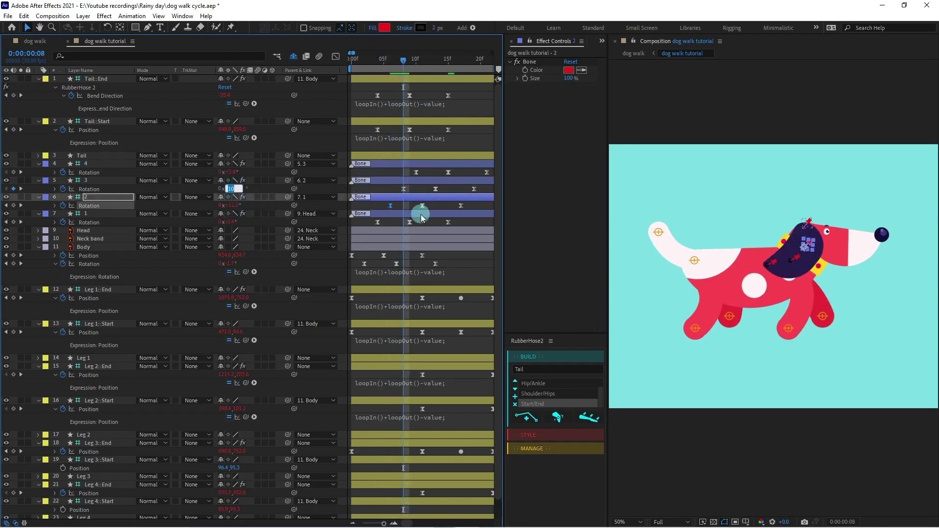
type("15")
key("Return")
Copy each ear bone's first Rotation keyframe onto its last one, at frames 15, 17, 19 and 21 for bones 1 to 4
left_click_drag(471, 247, 461, 245)
left_click(439, 62)
mouse_move(375, 215)
left_mouse_down()
mouse_move(361, 226)
mouse_move(377, 204)
mouse_move(392, 206)
left_mouse_up()
key("ctrl+c")
key("ctrl+v")
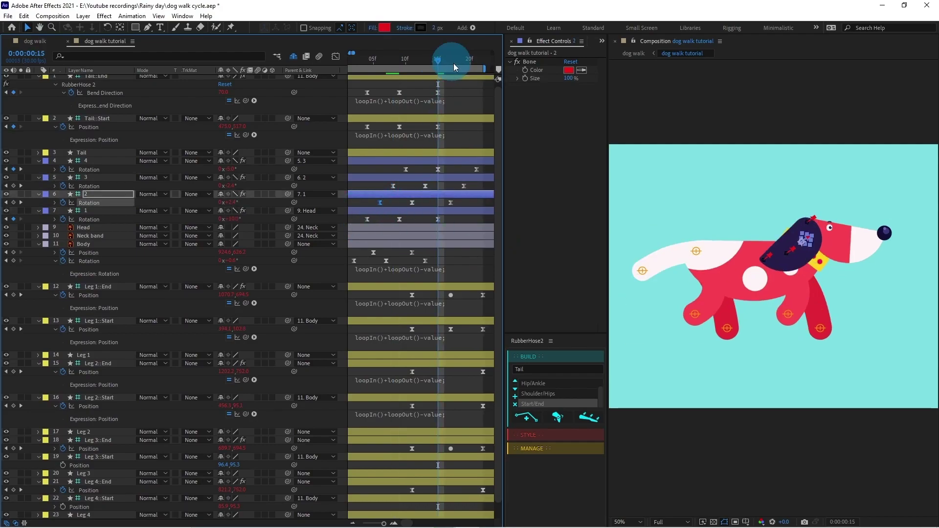
left_click(451, 59)
left_click(463, 59)
mouse_move(402, 184)
left_mouse_down()
mouse_move(385, 188)
mouse_move(403, 175)
left_mouse_up()
key("ctrl+c")
key("ctrl+v")
left_click(476, 61)
key("ctrl+c")
key("ctrl+v")
Preview the whole walk cycle from frame 0 to check the overlapping ear motion
scroll(379, 128, "down", 1)
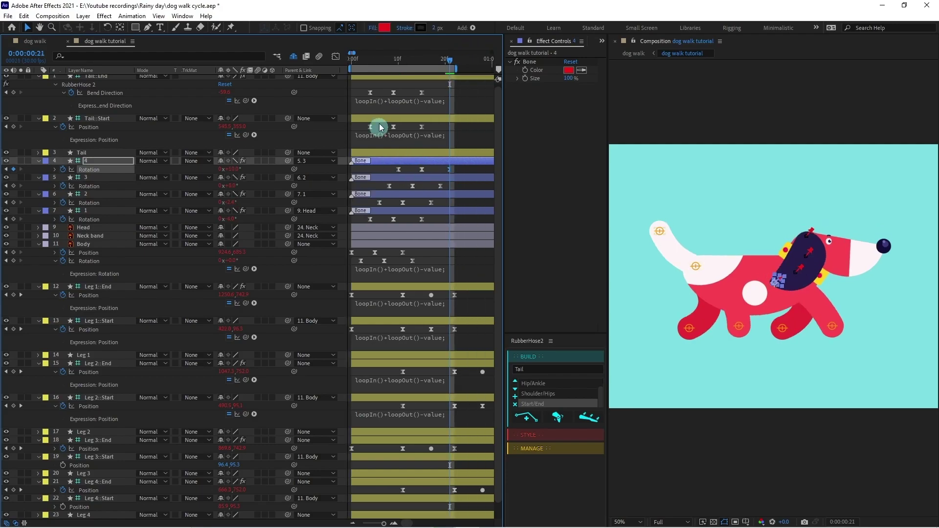
left_click_drag(356, 61, 338, 64)
scroll(749, 195, "down", 1)
key("space")
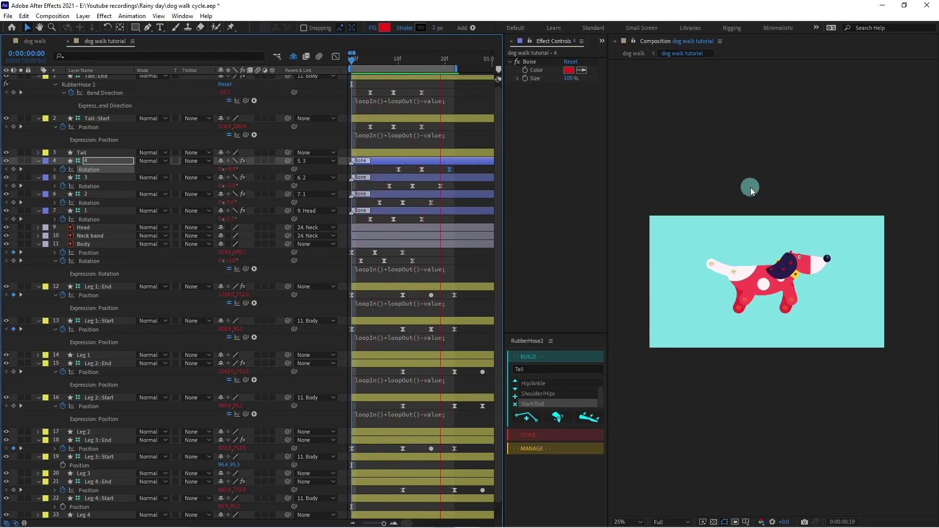